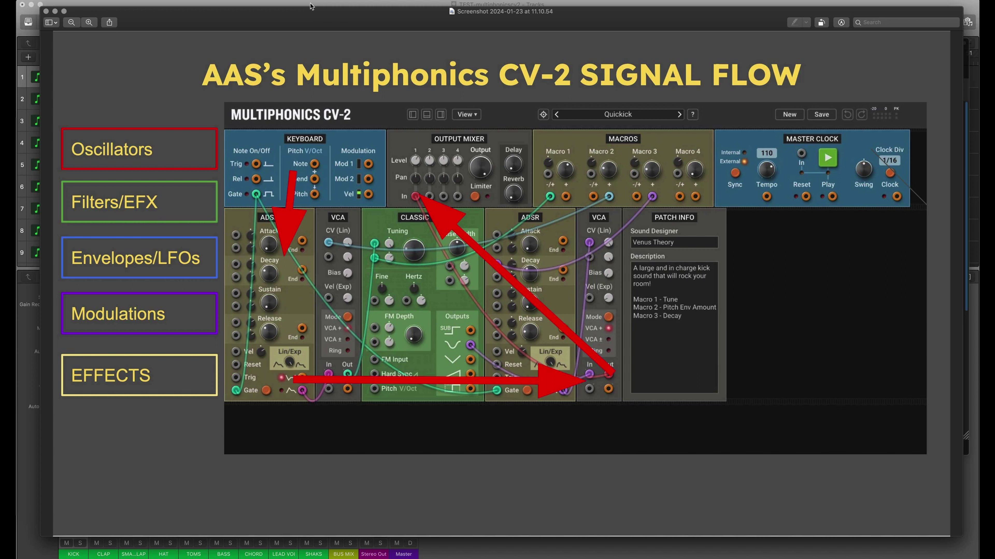
Switch from the signal-flow image to the Logic Pro session and solo the kick track.
click(309, 6)
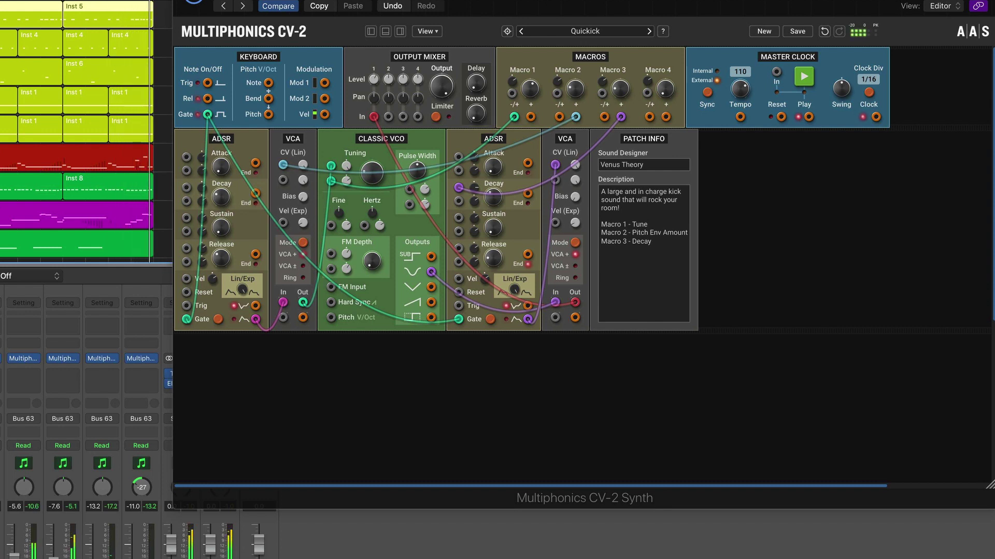
key(s)
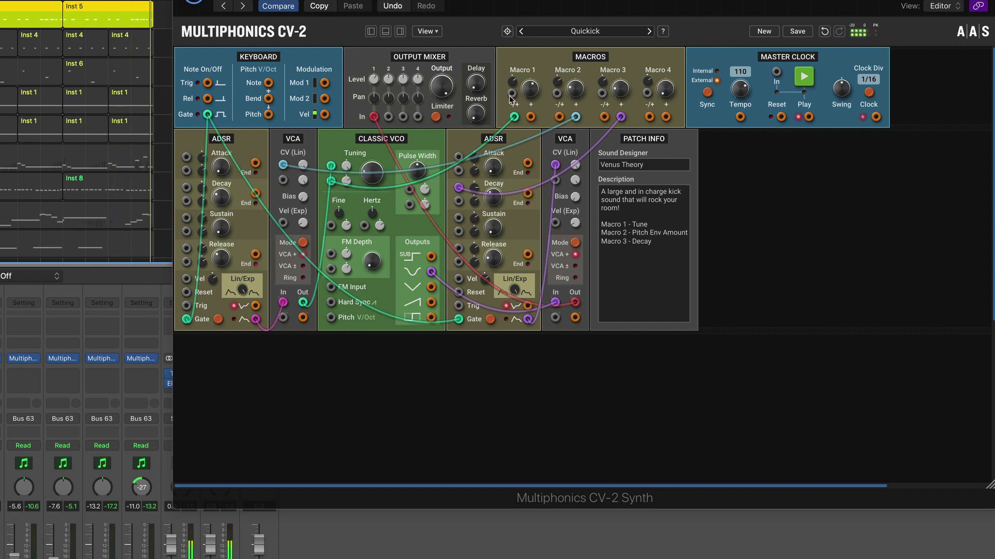
Try a different Macro 1 tune setting on the Quickick patch and reload the preset to restore it.
mouse_move(528, 91)
mouse_down()
mouse_move(529, 33)
mouse_move(530, 93)
mouse_up()
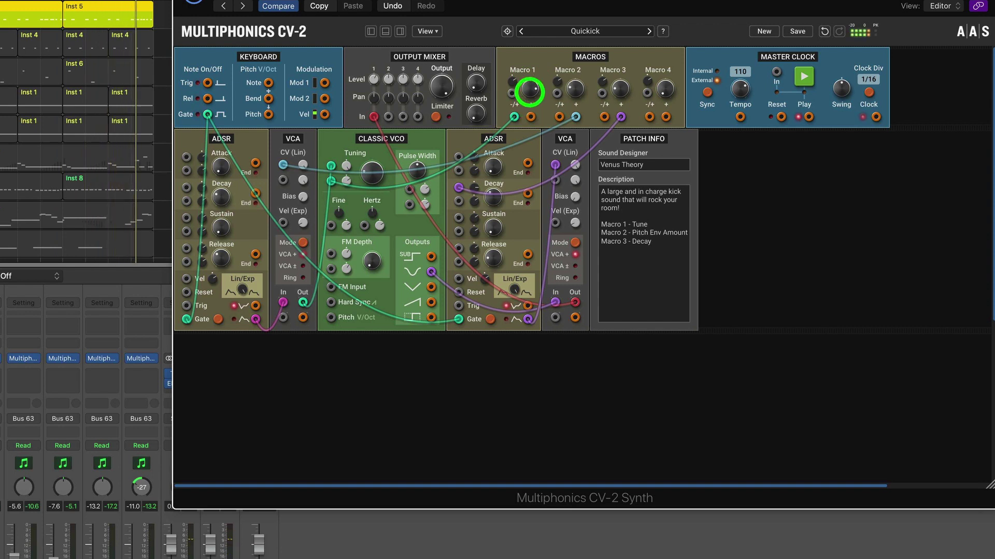
click(649, 31)
click(521, 31)
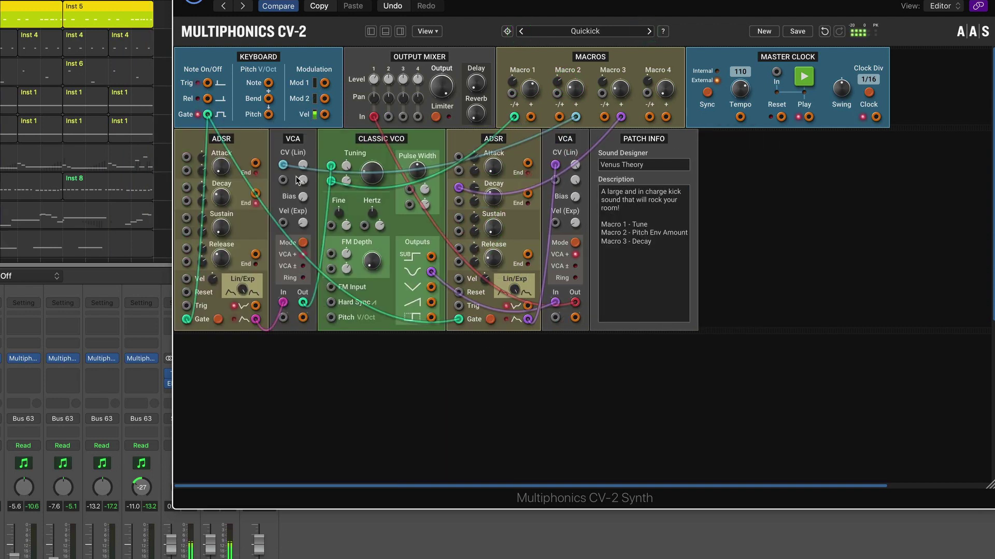
Try changing the kick's pitch with Macro 1 and the Classic VCO's Tuning, and reload the Quickick preset.
click(533, 93)
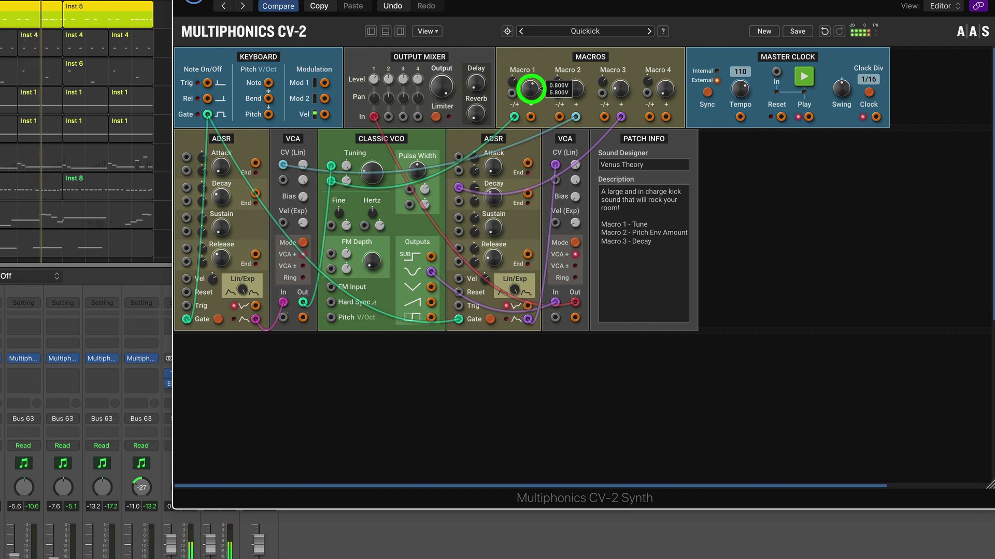
click(372, 176)
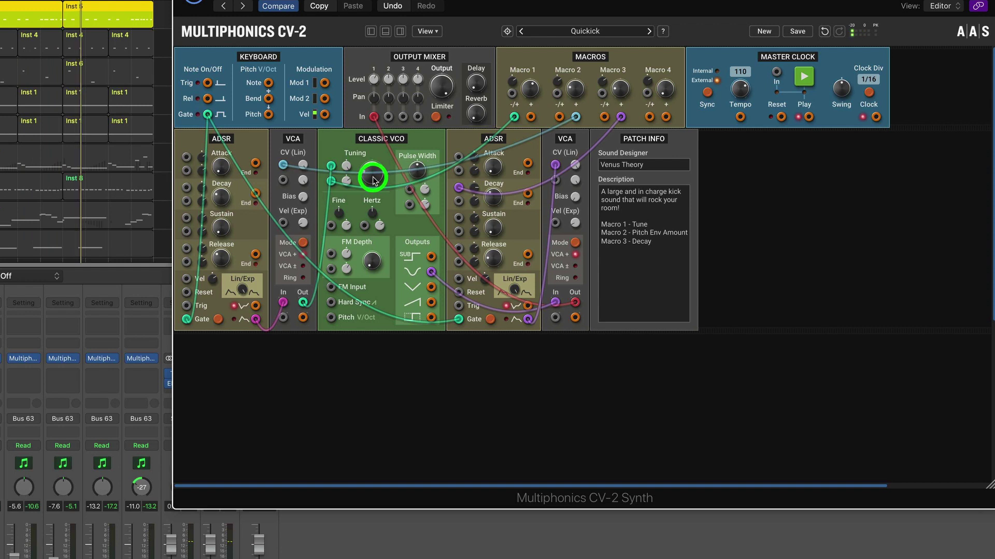
mouse_move(374, 180)
mouse_down()
mouse_move(375, 112)
mouse_move(373, 167)
mouse_up()
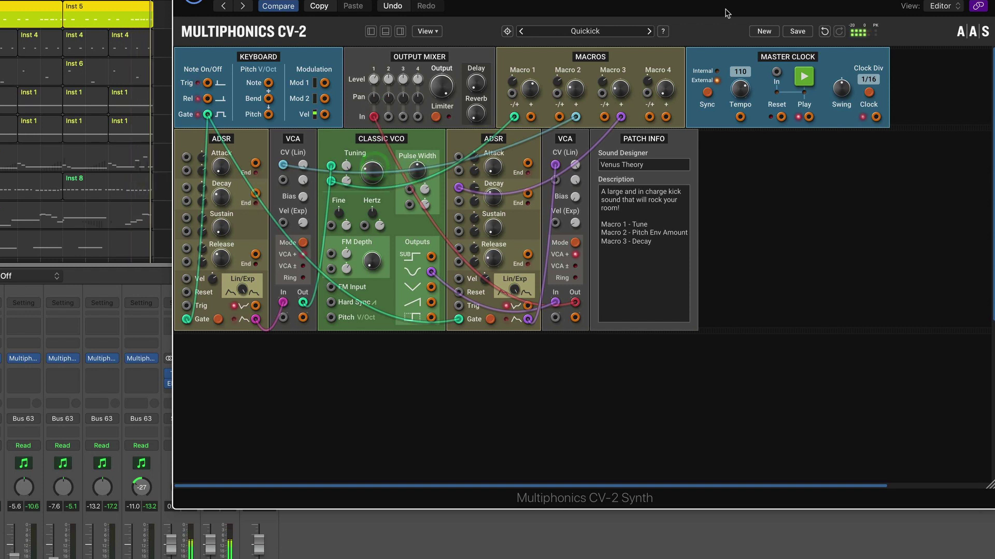
click(521, 32)
click(649, 31)
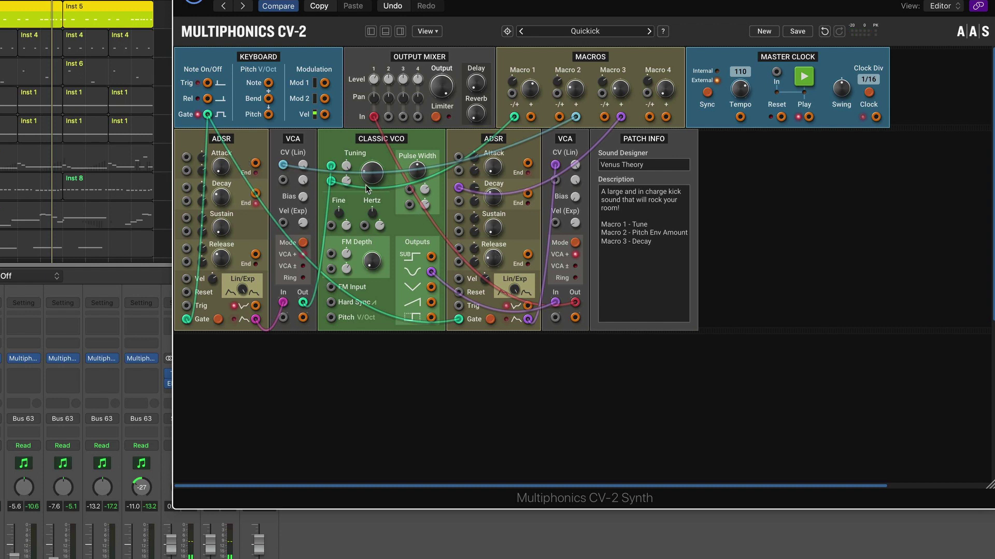
Examine the cables running from the Classic VCO's sine output and the second ADSR into the second VCA.
scroll(282, 172, down, 1)
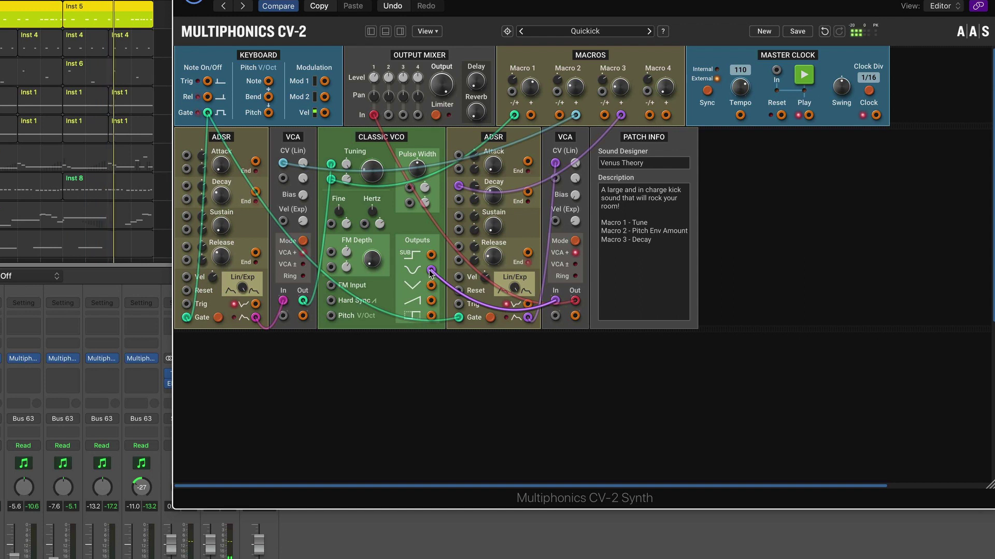
drag(555, 301, 544, 310)
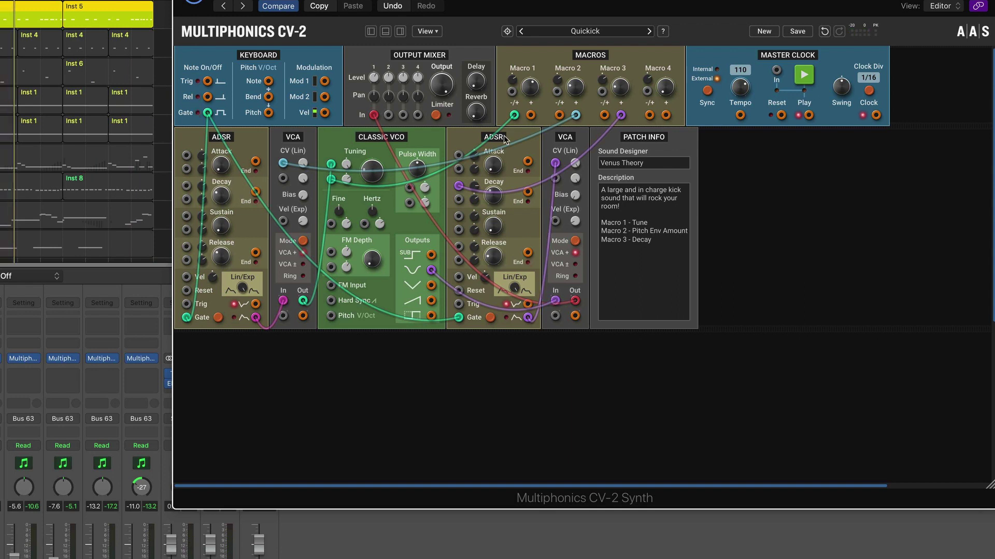
drag(504, 138, 505, 141)
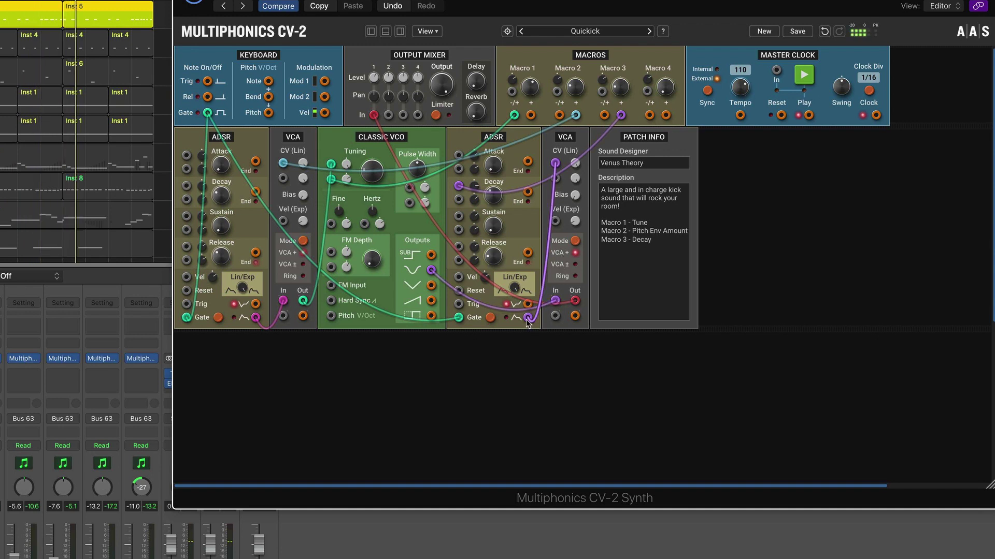
click(418, 139)
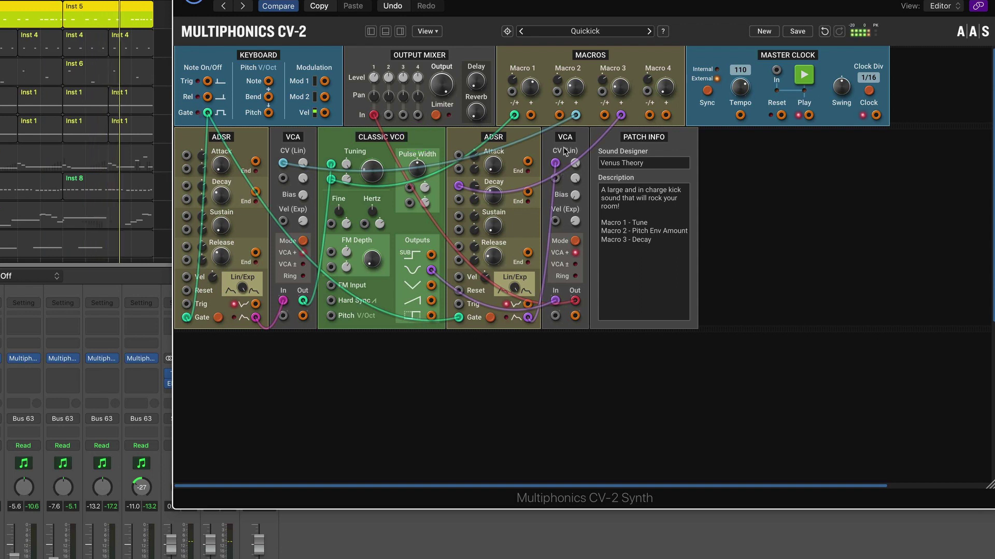
click(510, 138)
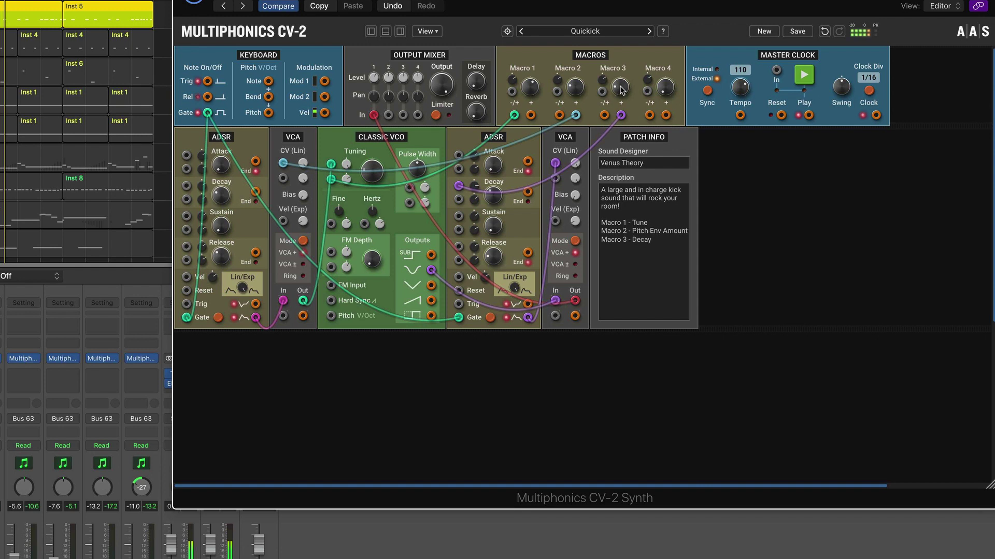
Try longer and shorter kick decays with Macro 3, including -1.6 V, and restore the Quickick preset.
drag(621, 91, 622, 50)
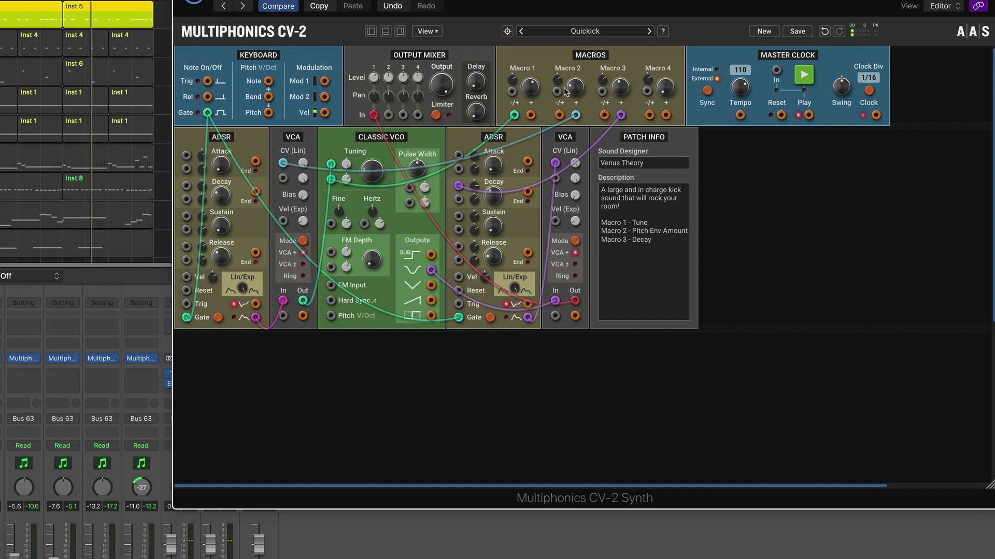
drag(527, 75, 528, 49)
drag(620, 90, 620, 68)
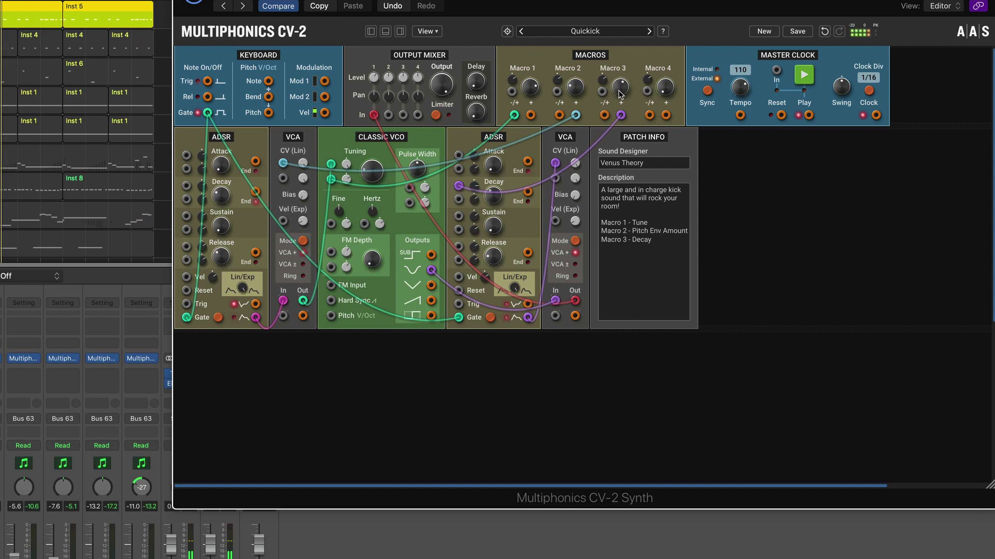
mouse_move(620, 88)
mouse_down()
mouse_move(621, 48)
mouse_move(620, 194)
mouse_move(620, 100)
mouse_up()
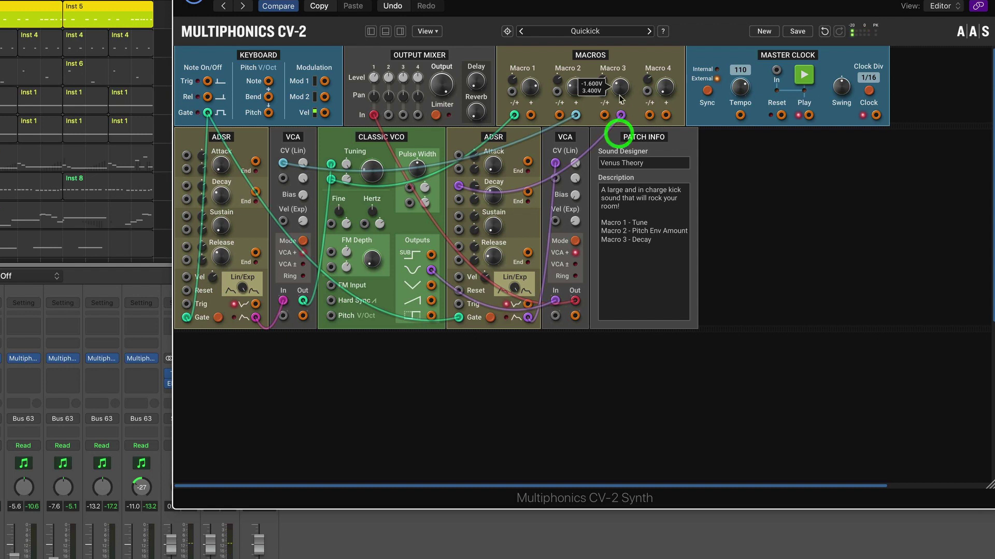
click(522, 31)
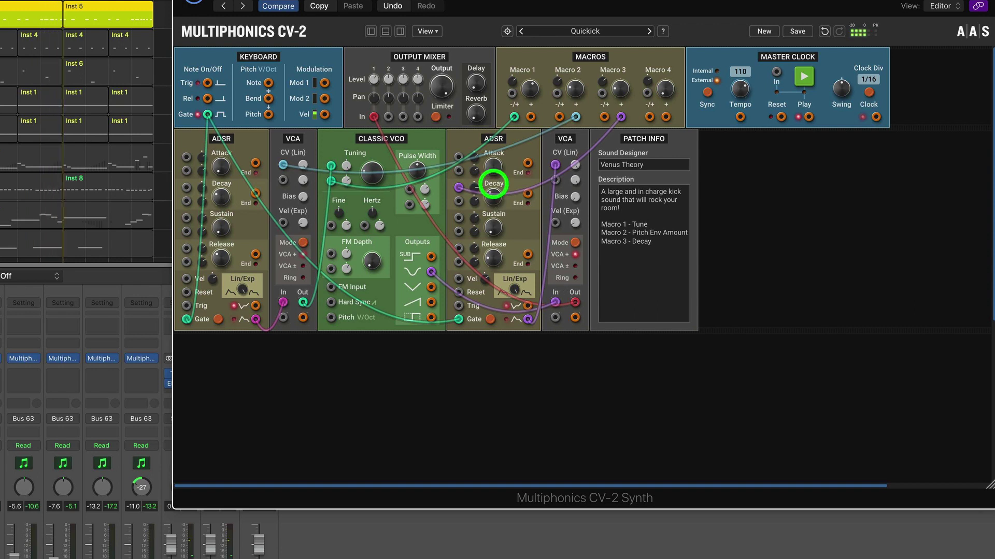
Try changing the Decay of the second ADSR directly and reload the Quickick preset.
drag(493, 184, 493, 205)
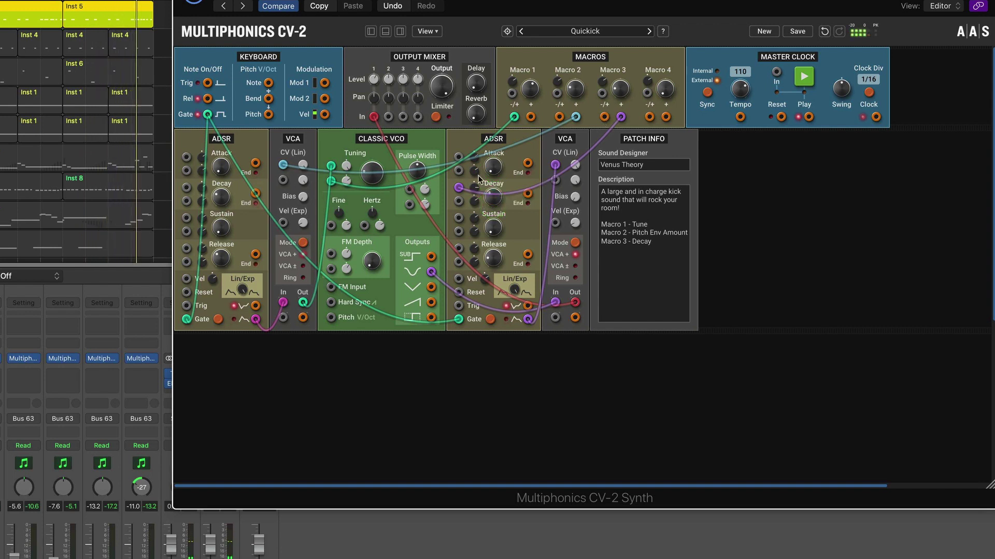
click(648, 31)
click(520, 32)
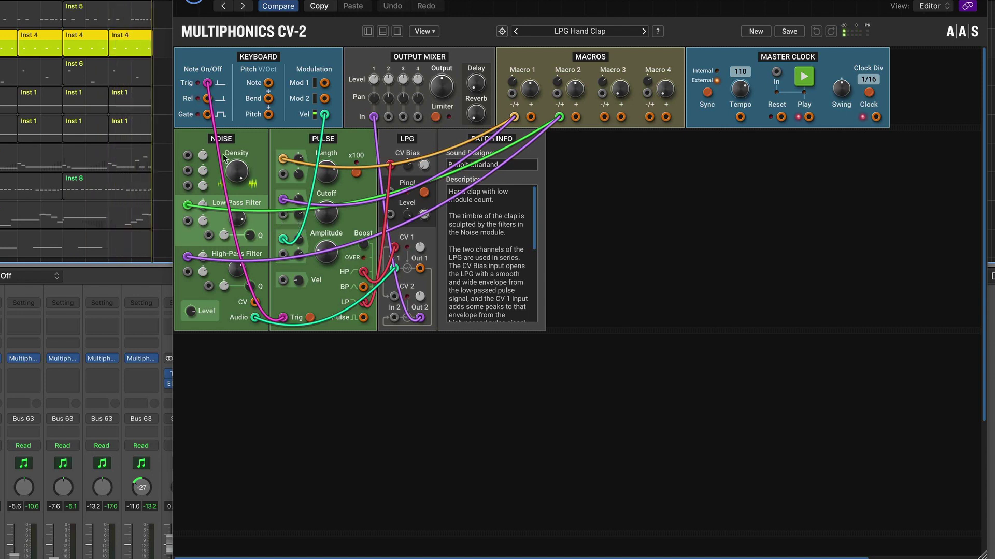
Try a different Pulse Length on the LPG Hand Clap patch and lower the Noise Density to 77% before bringing it back up.
scroll(224, 158, right, 1)
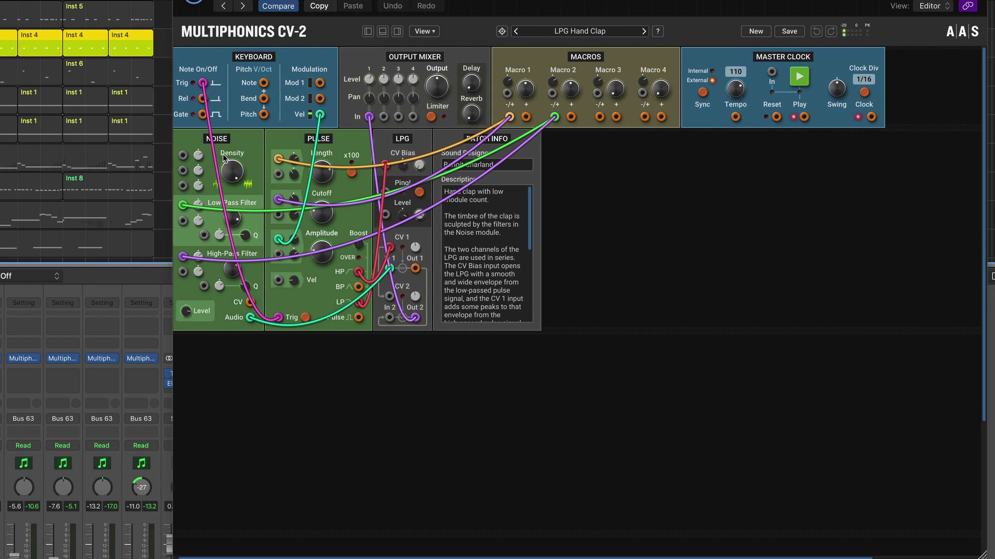
scroll(252, 154, left, 1)
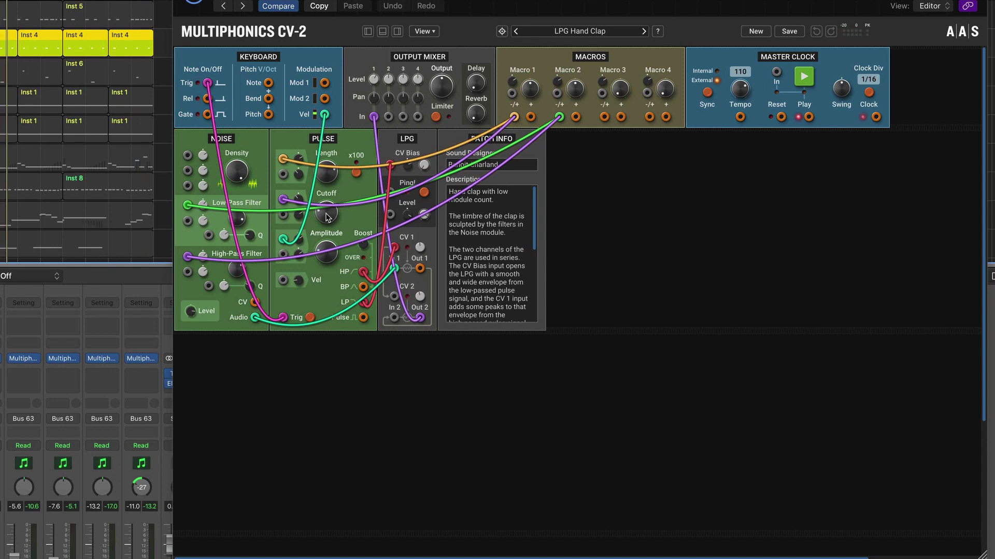
drag(328, 176, 324, 199)
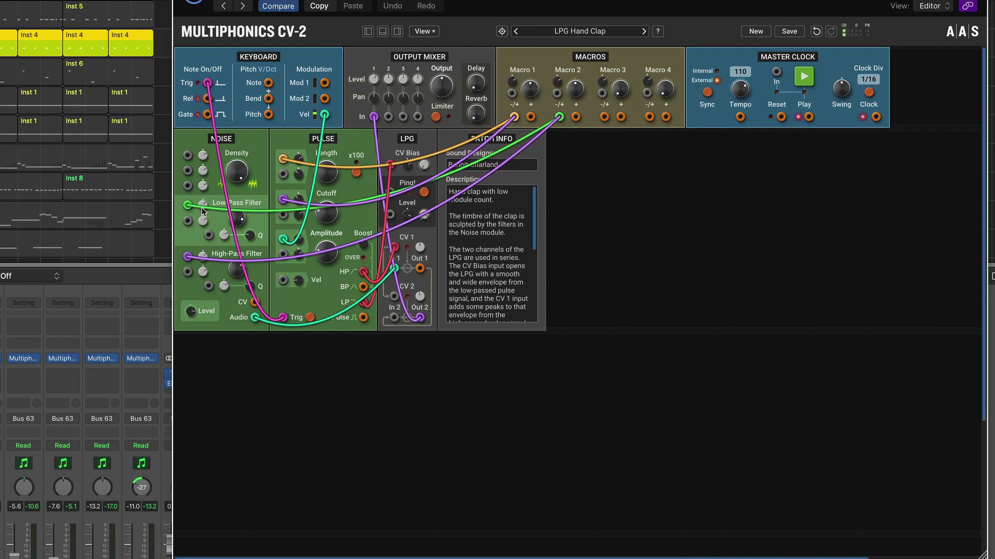
click(236, 171)
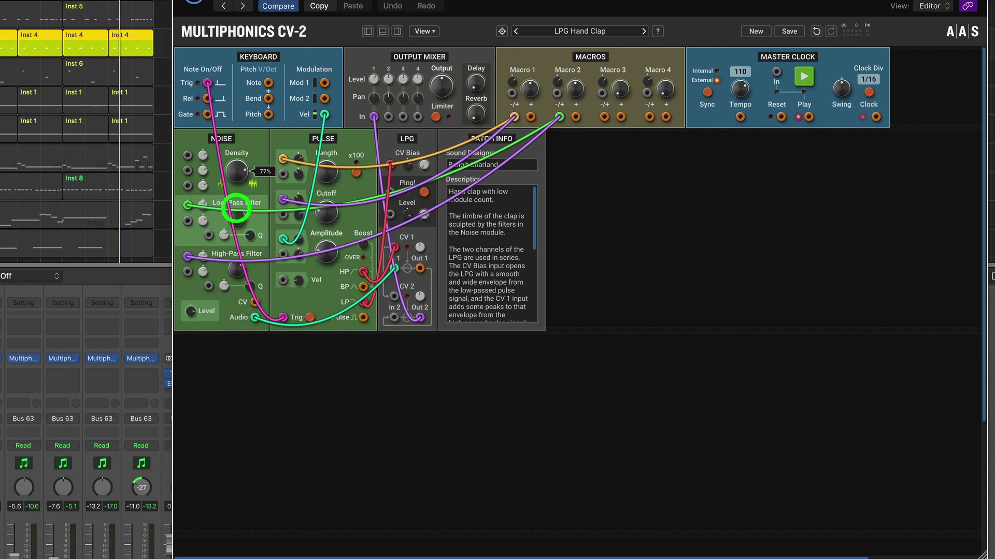
drag(236, 201, 233, 171)
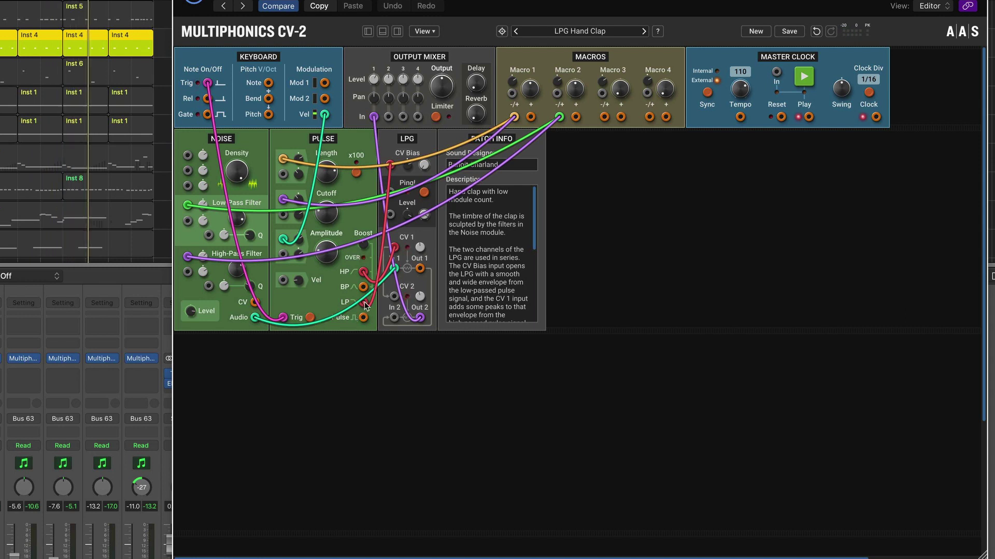
Vary the Pulse module's Cutoff between about 84 and 138 Hz and its Amplitude around 3 V.
drag(327, 171, 326, 141)
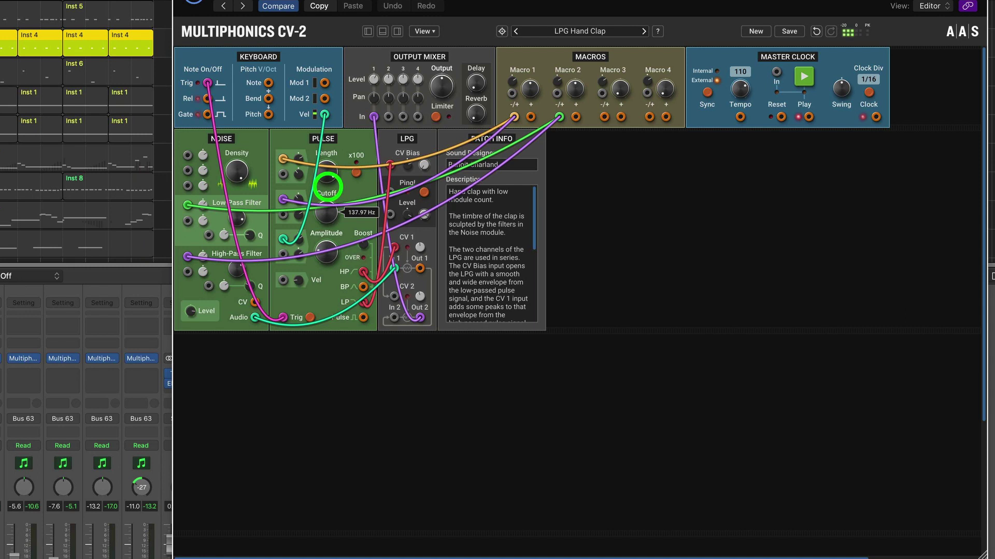
drag(327, 166, 316, 233)
drag(322, 174, 323, 169)
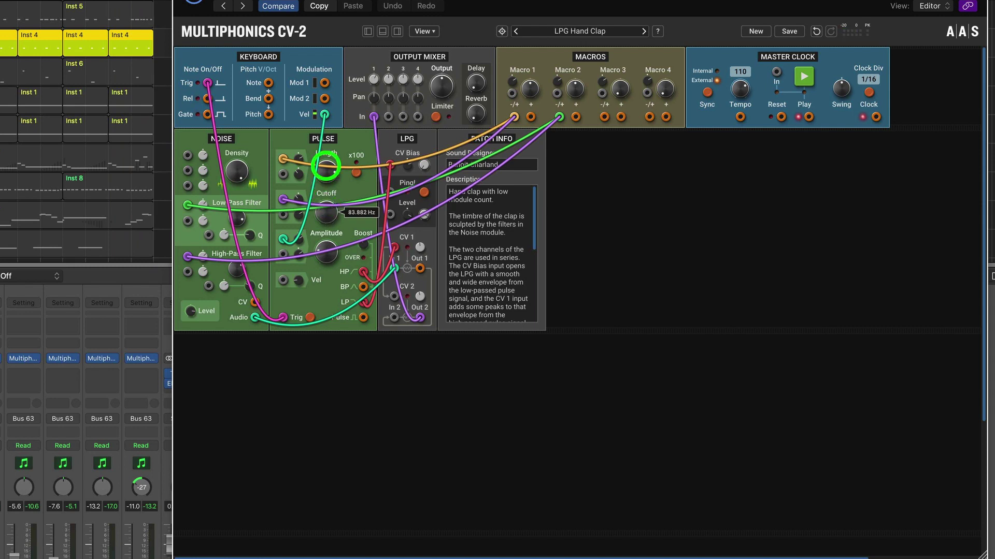
drag(325, 166, 324, 213)
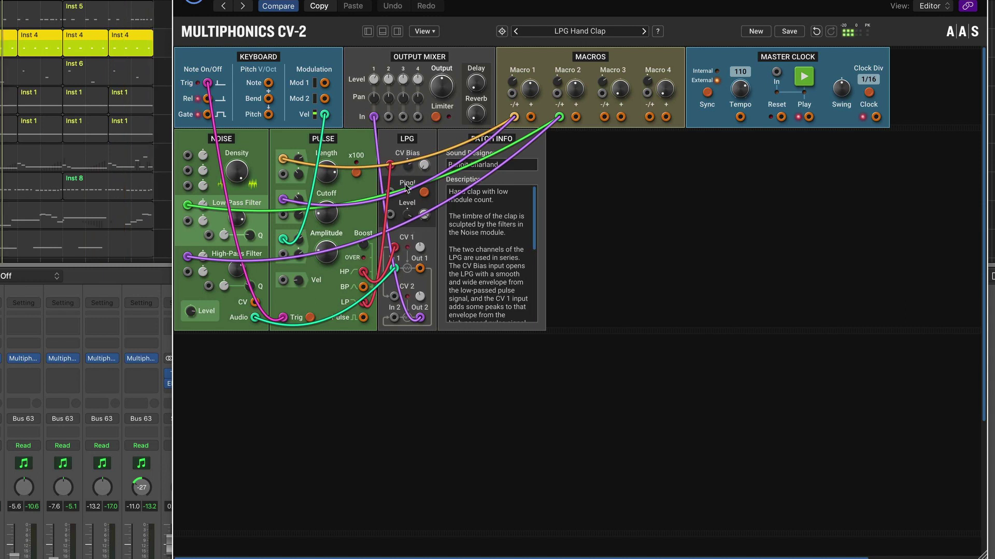
click(325, 236)
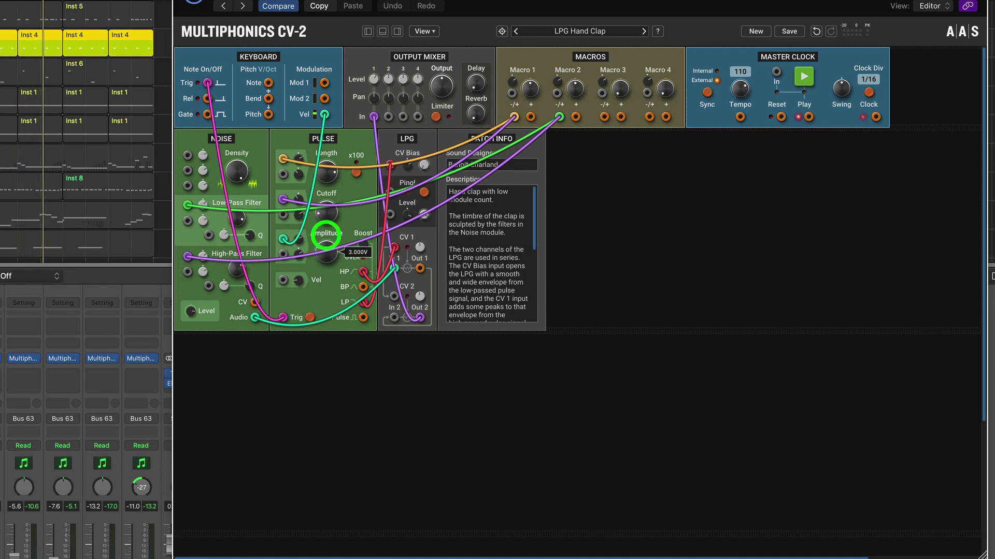
drag(325, 236, 325, 257)
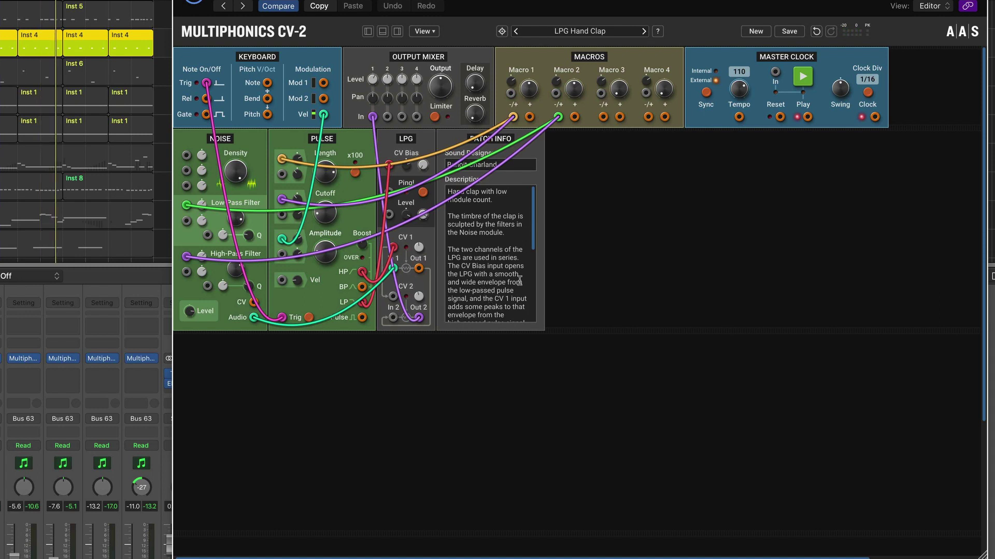
Read further into the hand clap's patch description and vary the LPG's CV Bias modulation amount, including 3.6 V.
drag(535, 247, 535, 268)
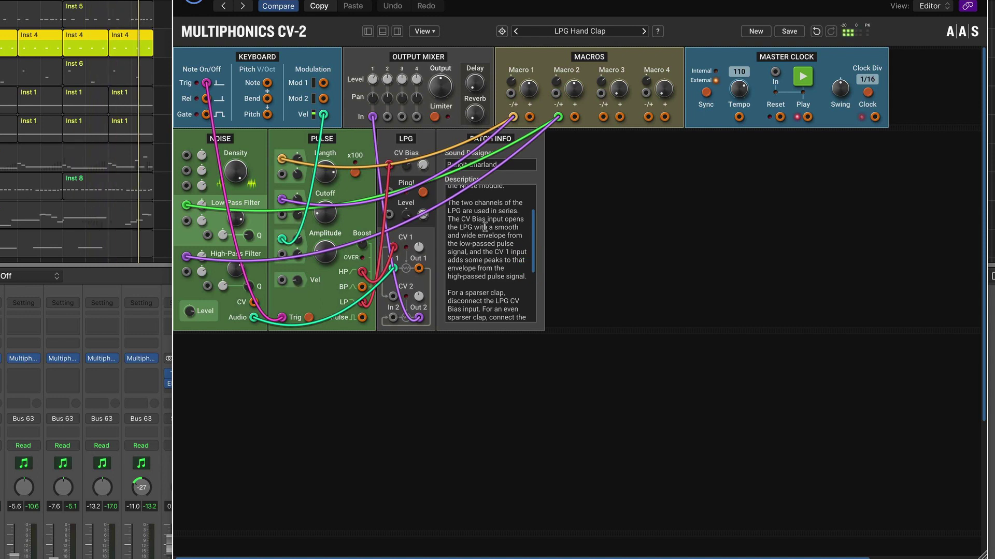
drag(423, 165, 423, 134)
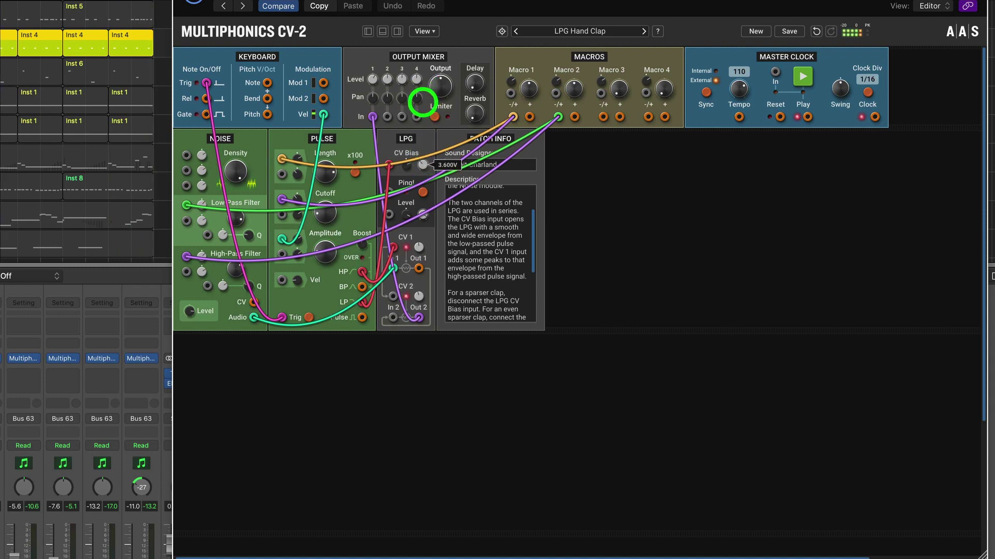
drag(423, 102, 421, 218)
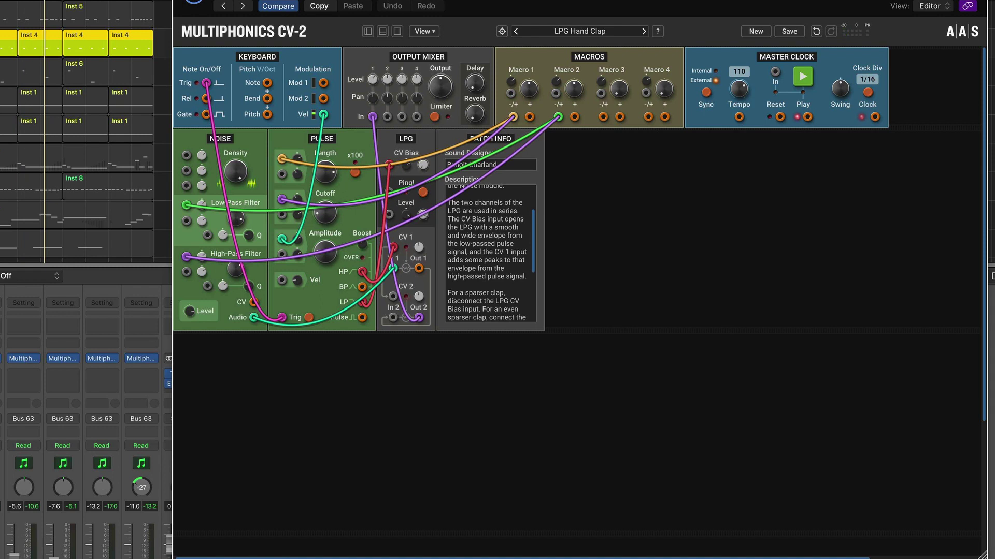
Bring all tracks back into playback and select the Inst 6 track that uses the Stereo Percussion patch.
key(super+a)
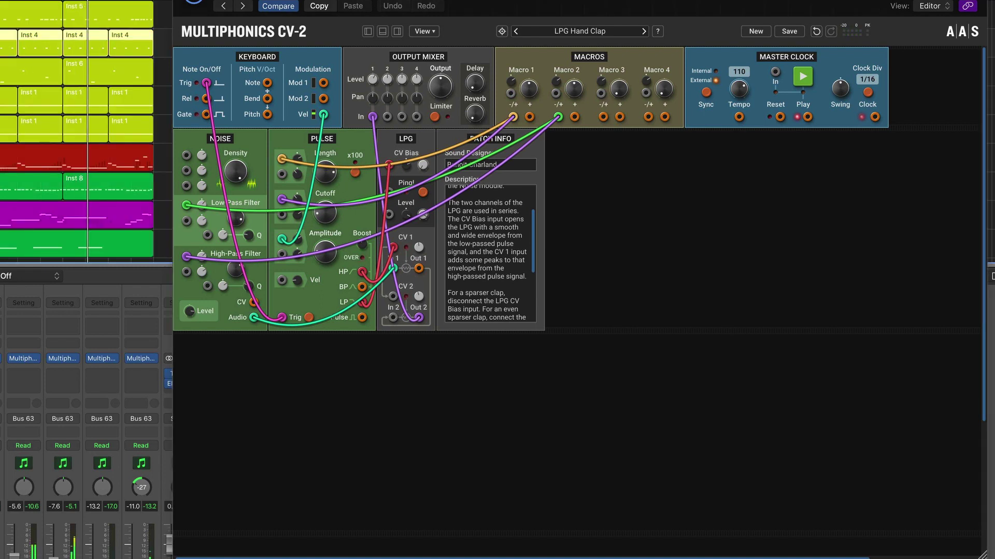
click(76, 72)
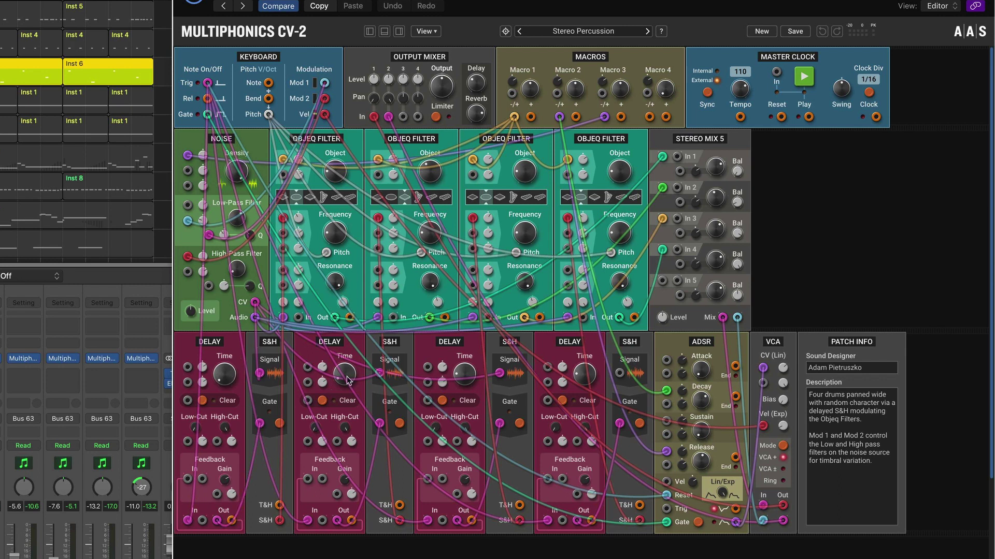
Check the Time setting on each of the four Delay modules in the Stereo Percussion patch.
click(580, 374)
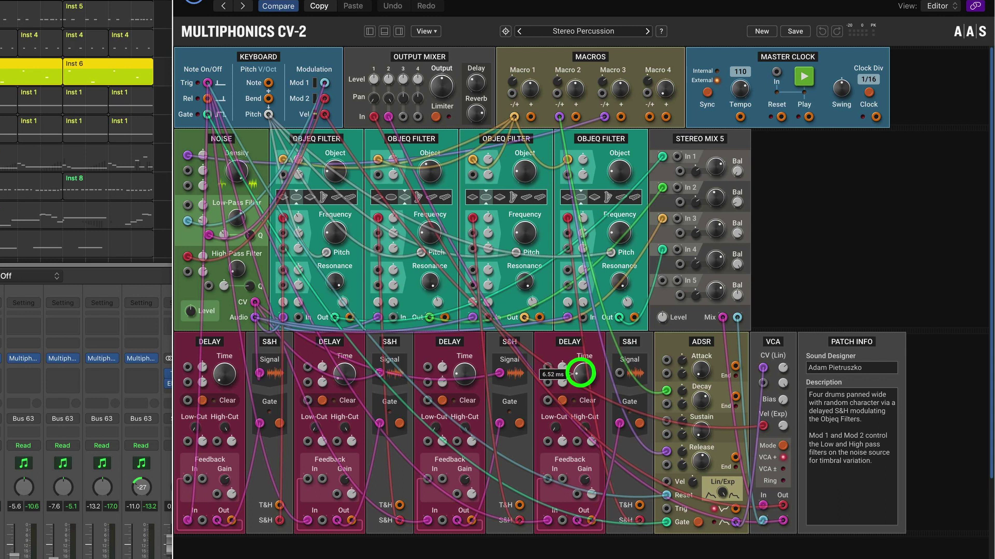
mouse_move(464, 371)
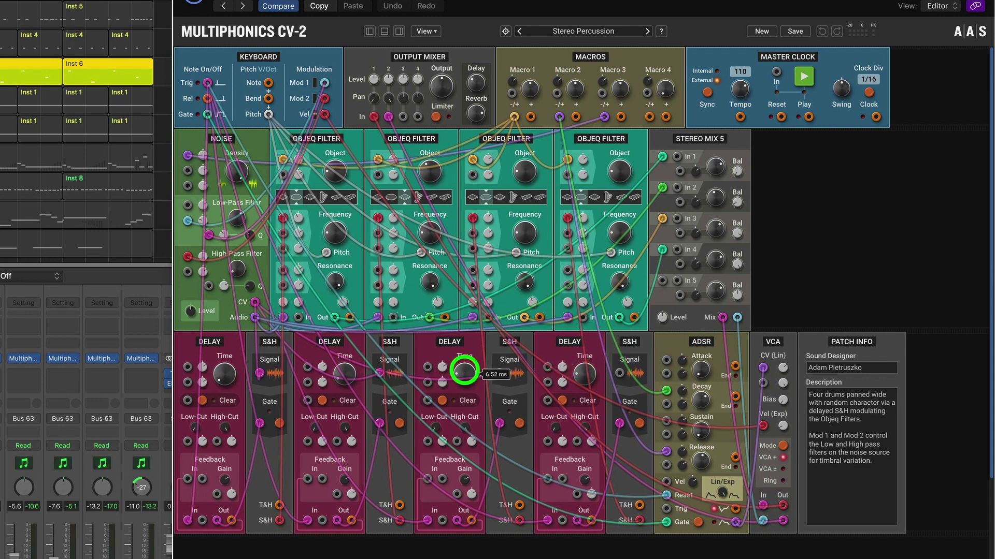
mouse_move(345, 372)
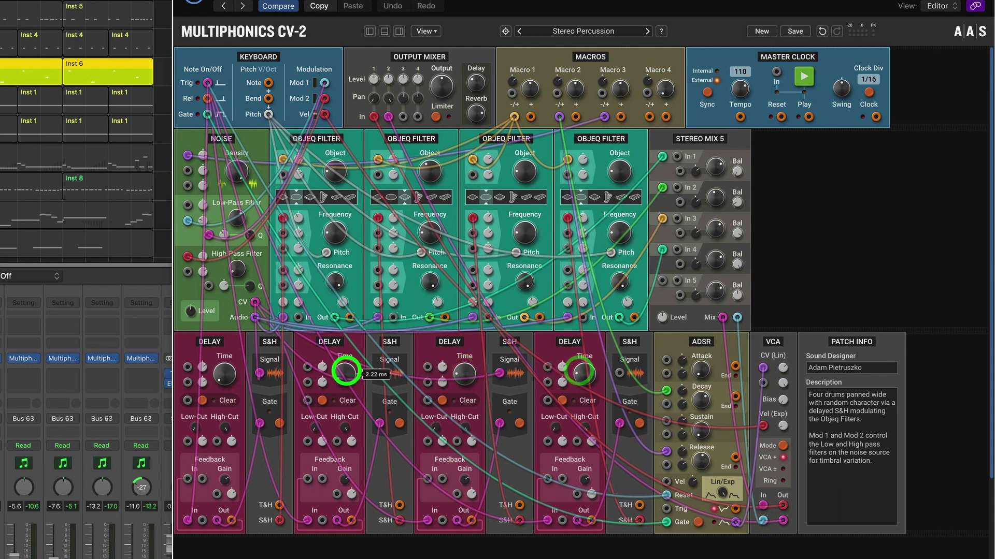
mouse_move(222, 373)
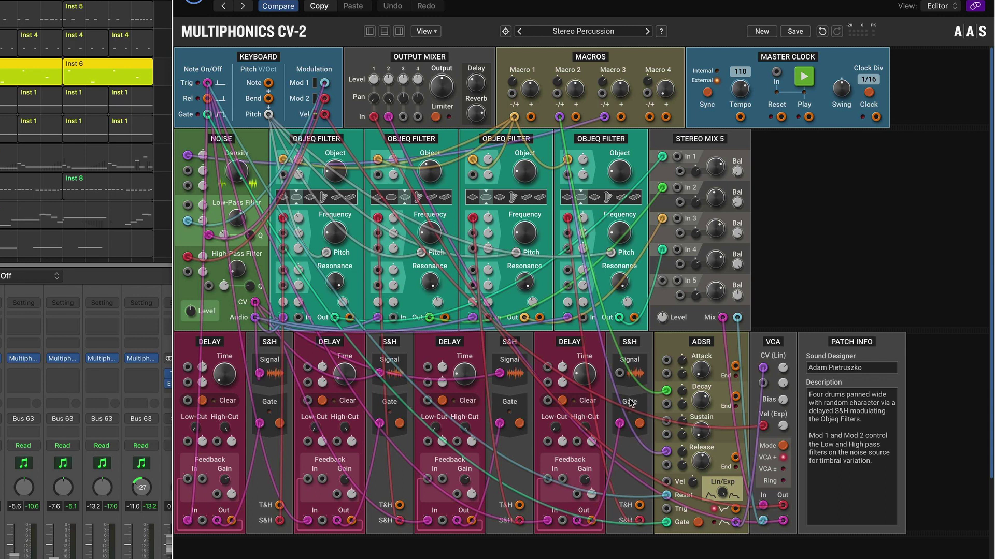
Trace the trigger cable into the first S&H module and the noise audio cable into the first Objeq Filter.
click(270, 344)
drag(259, 423, 208, 84)
drag(269, 342, 273, 348)
drag(255, 317, 284, 322)
Vary the first Objeq Filter's Object amount, including 74%, and the levels of inputs 1 and 2 in the Stereo Mix 5.
drag(617, 234, 616, 234)
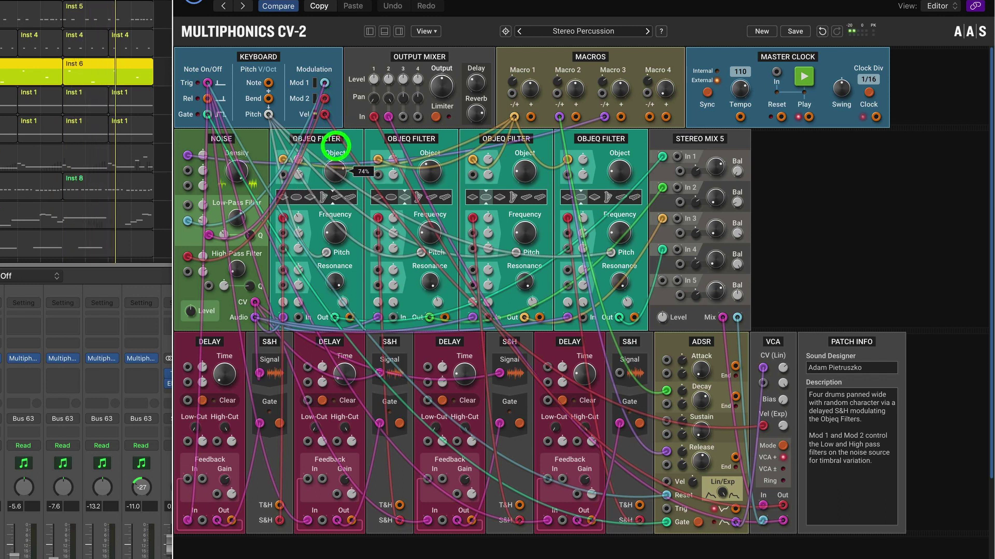
drag(337, 151, 329, 221)
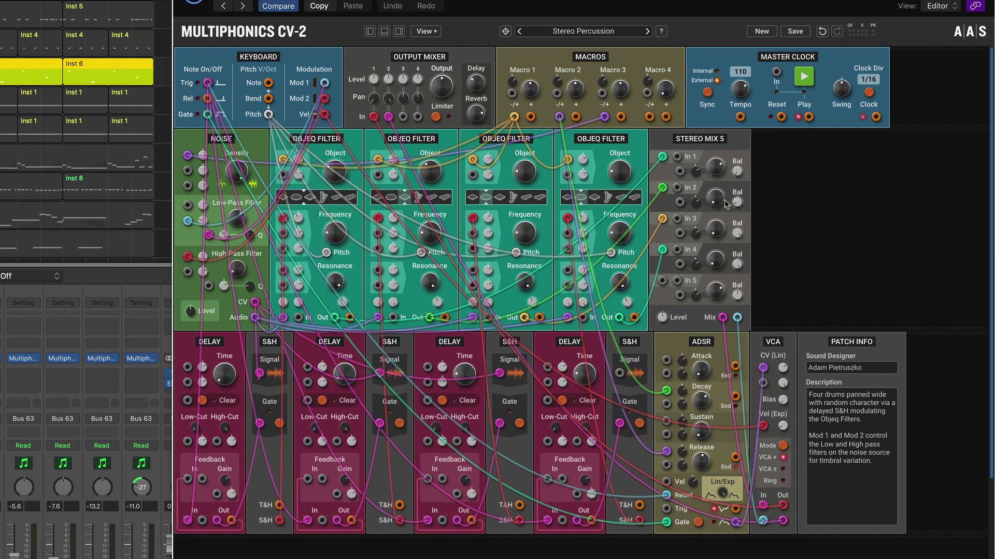
drag(715, 196, 721, 93)
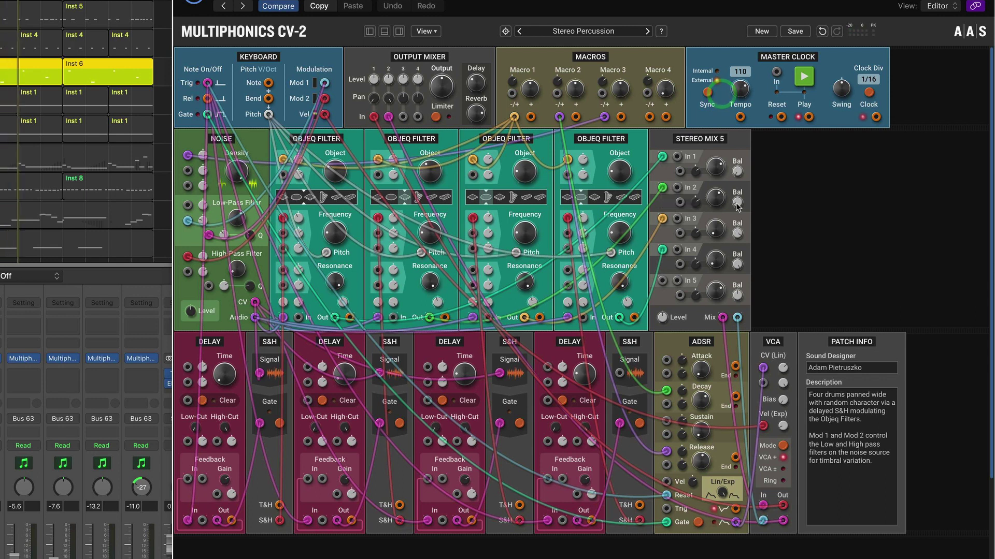
drag(716, 197, 703, 300)
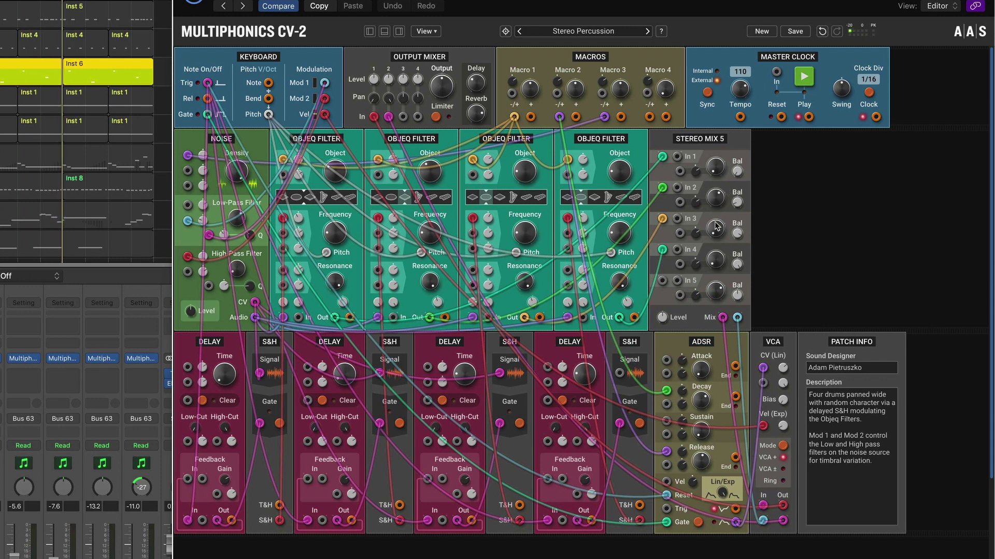
drag(717, 164, 724, 130)
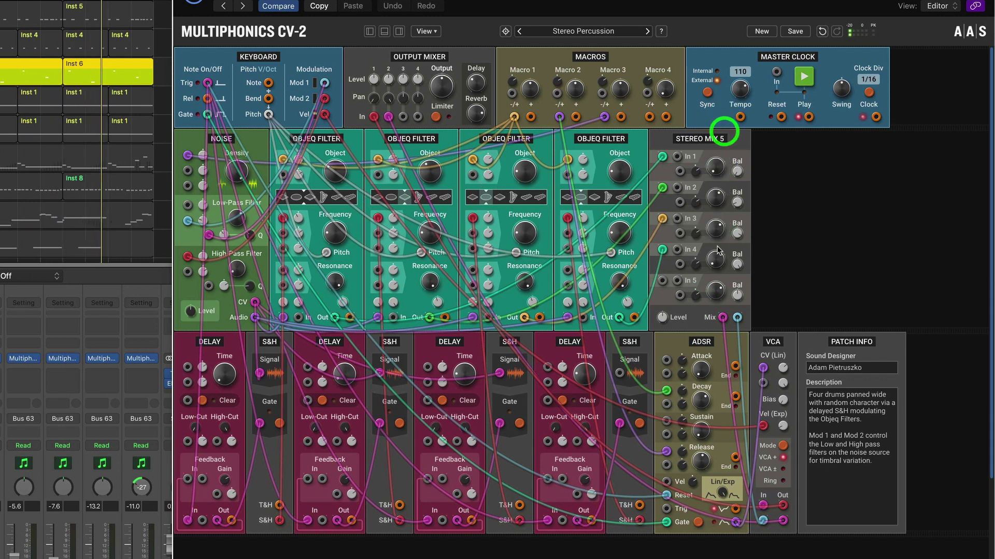
click(716, 211)
click(718, 164)
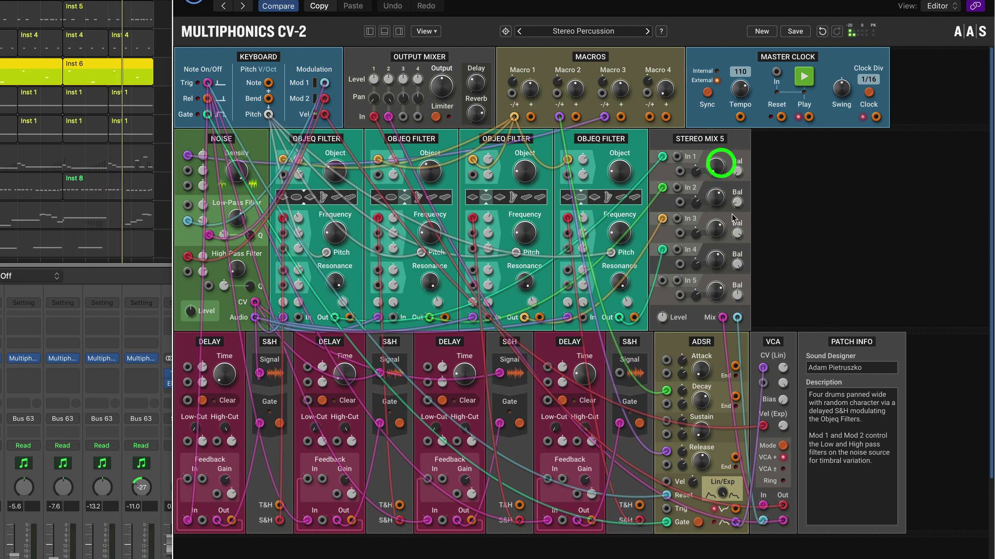
click(715, 166)
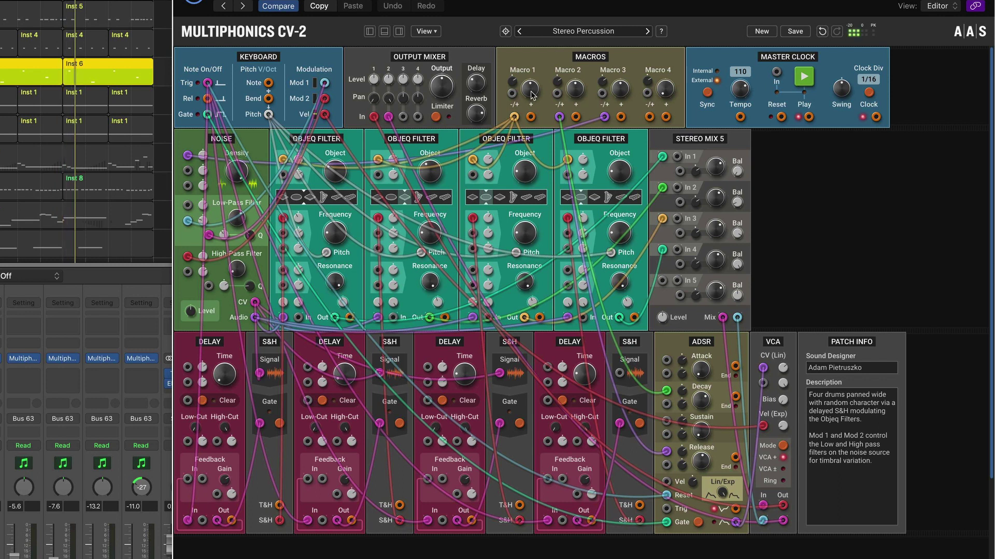
Vary Macro 1, which feeds the Objeq Filters' Object inputs, and Macro 2, which feeds the ADSR's Decay and Release.
drag(531, 91, 529, 55)
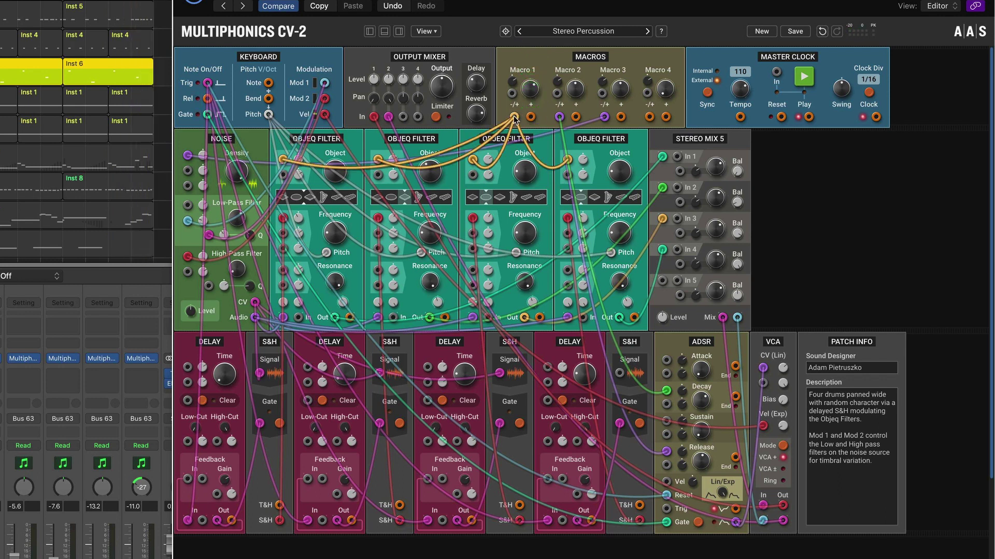
drag(532, 92, 529, 98)
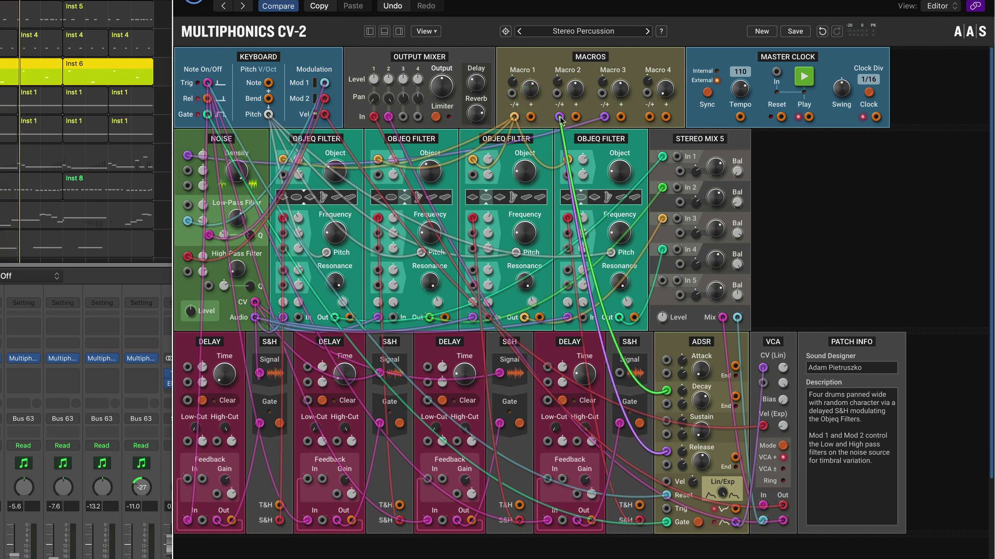
drag(577, 101, 573, 155)
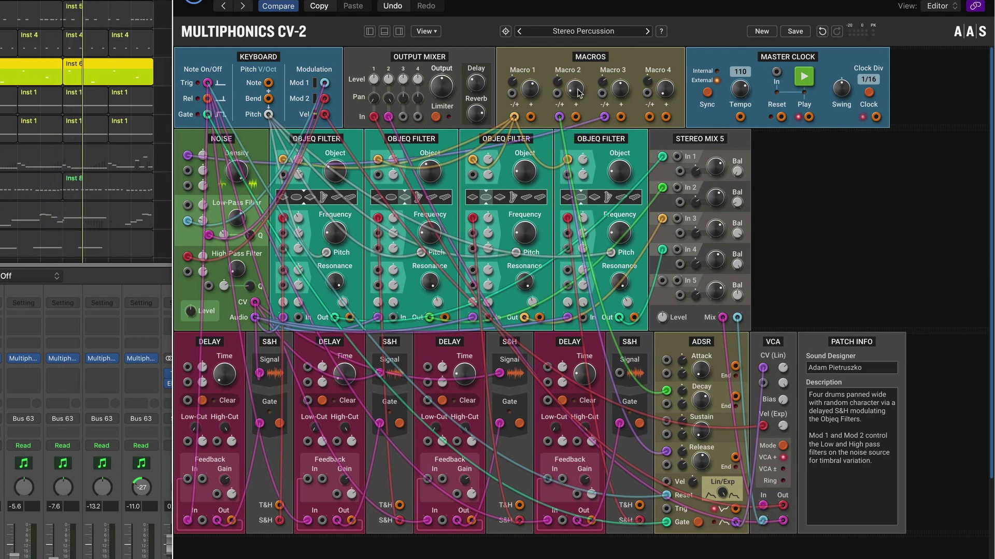
click(577, 90)
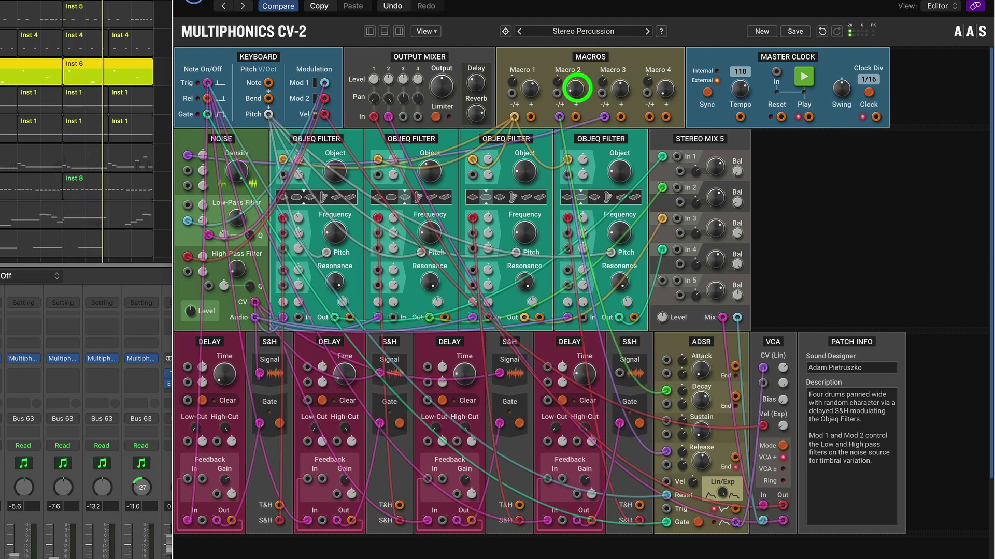
drag(575, 88, 573, 197)
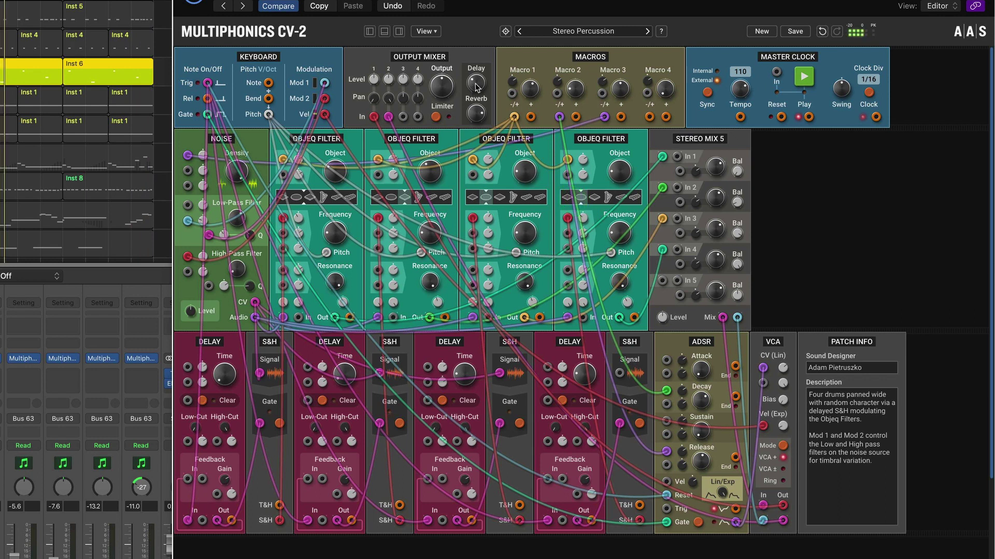
Vary the Output Mixer's Delay amount and lower Macro 3 to about -3.9 V.
drag(478, 87, 482, 238)
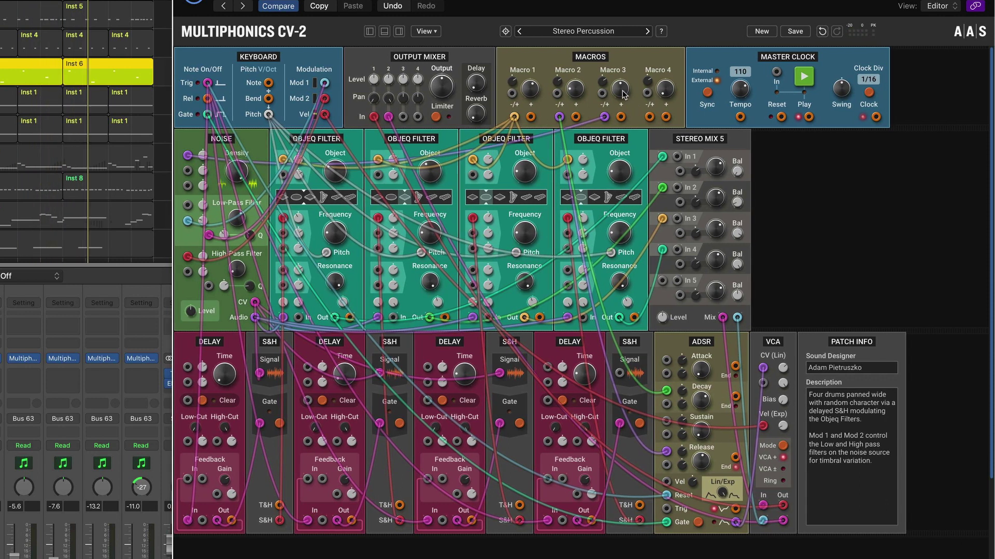
mouse_move(604, 117)
mouse_down()
mouse_move(621, 100)
mouse_move(621, 148)
mouse_up()
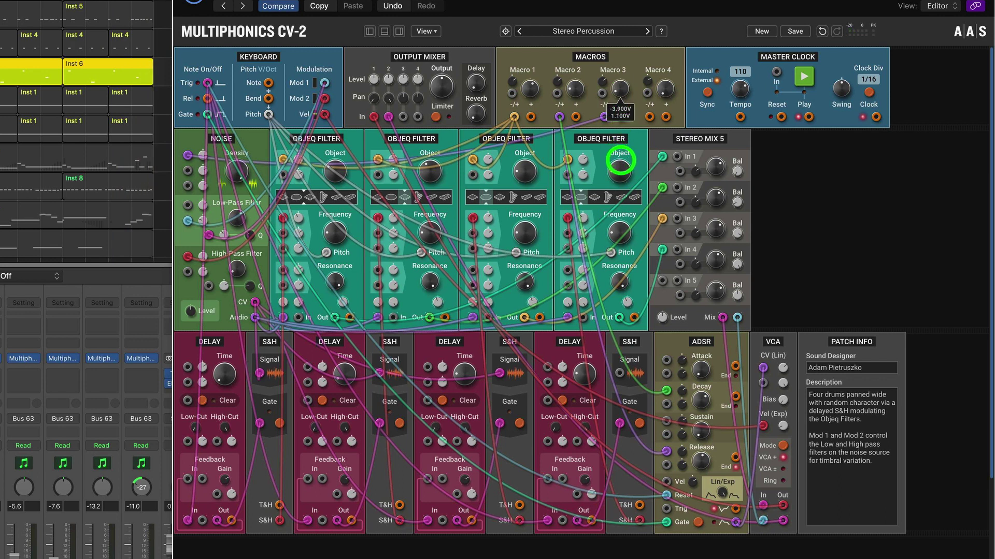
drag(620, 161, 620, 162)
Readjust Macro 2 and raise Macro 3 to about 2.1 V, staying on the Stereo Percussion patch.
click(574, 88)
drag(574, 91, 579, 9)
mouse_move(620, 89)
mouse_down()
mouse_move(632, 29)
mouse_move(627, 87)
mouse_up()
click(598, 119)
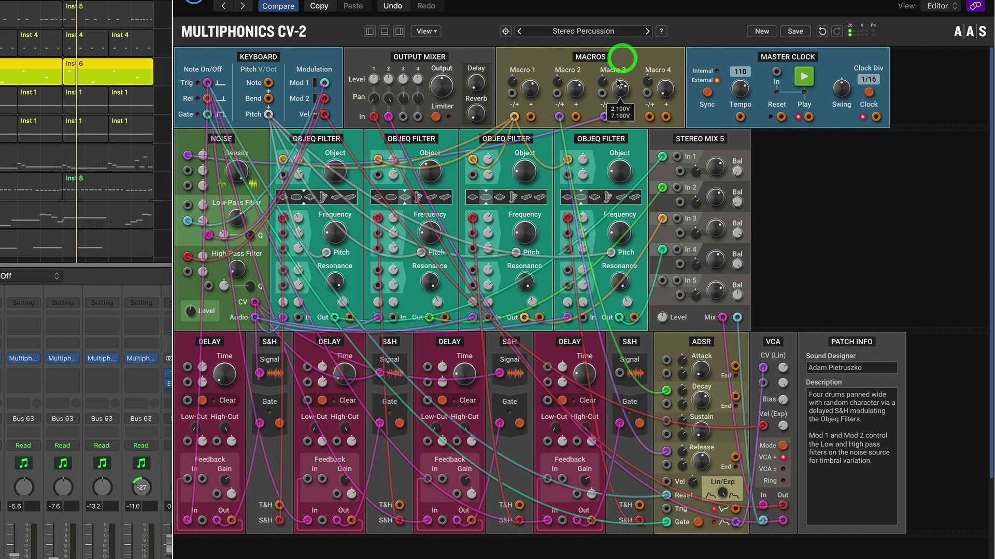
click(520, 31)
click(647, 31)
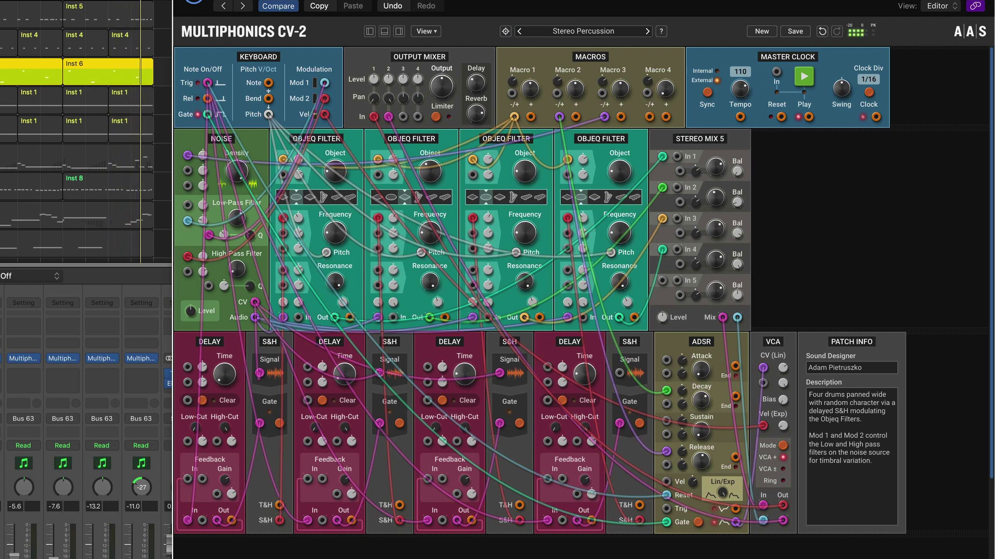
Bring all tracks back into playback, isolate the next track down, and show its Hi-hat Zone patch.
key(ctrl+s)
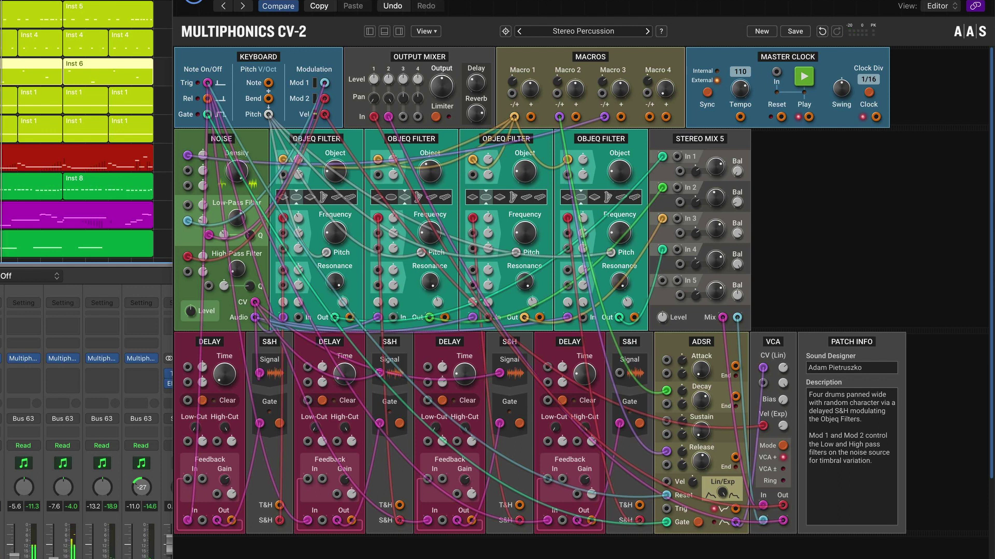
key(ctrl+s)
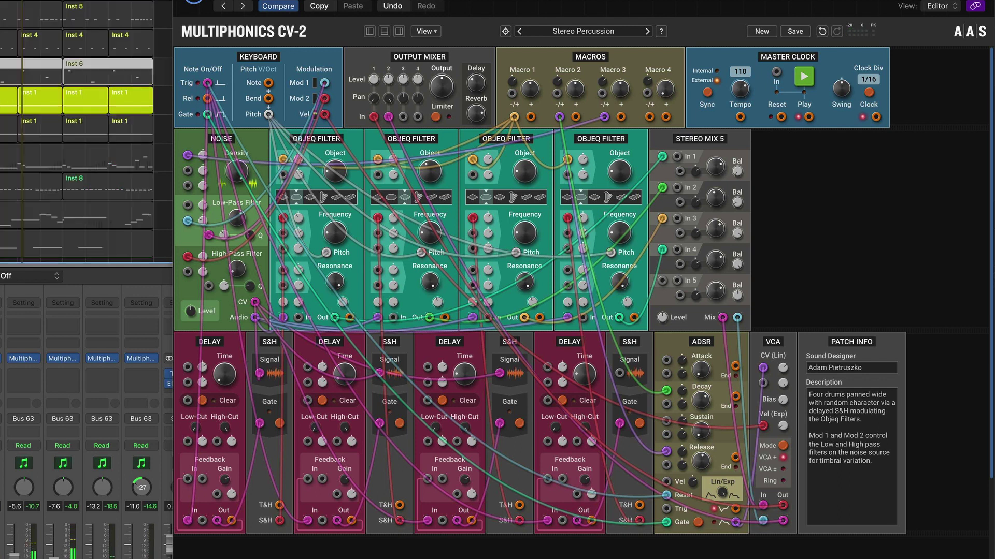
key(])
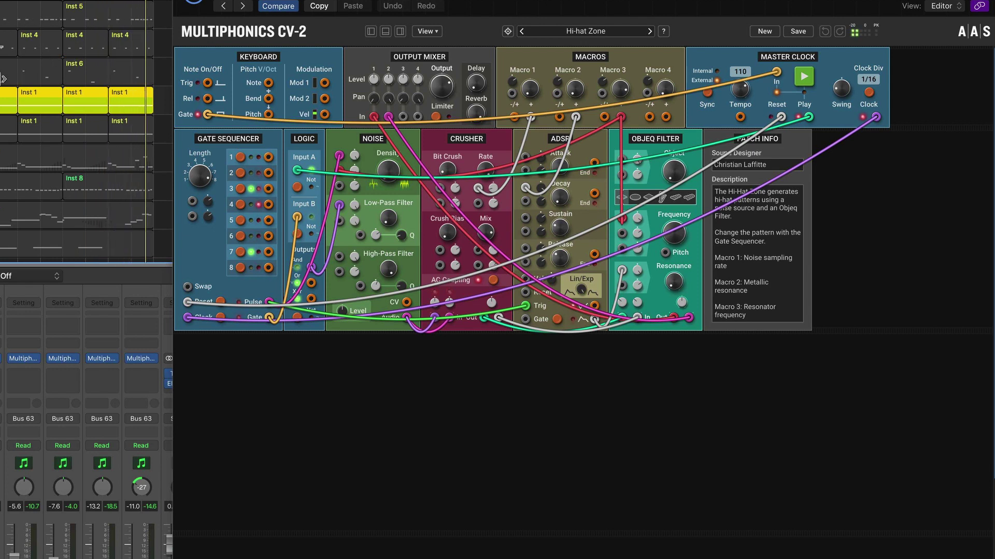
Inspect the notes of the hi-hat track's Inst 1 region in the Piano Roll and return to the Mixer.
click(83, 96)
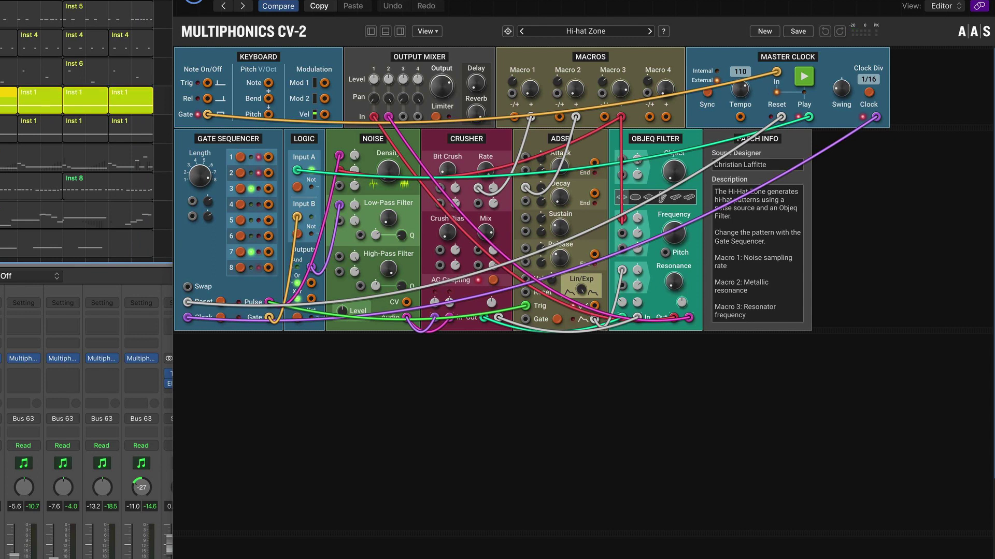
double_click(2, 95)
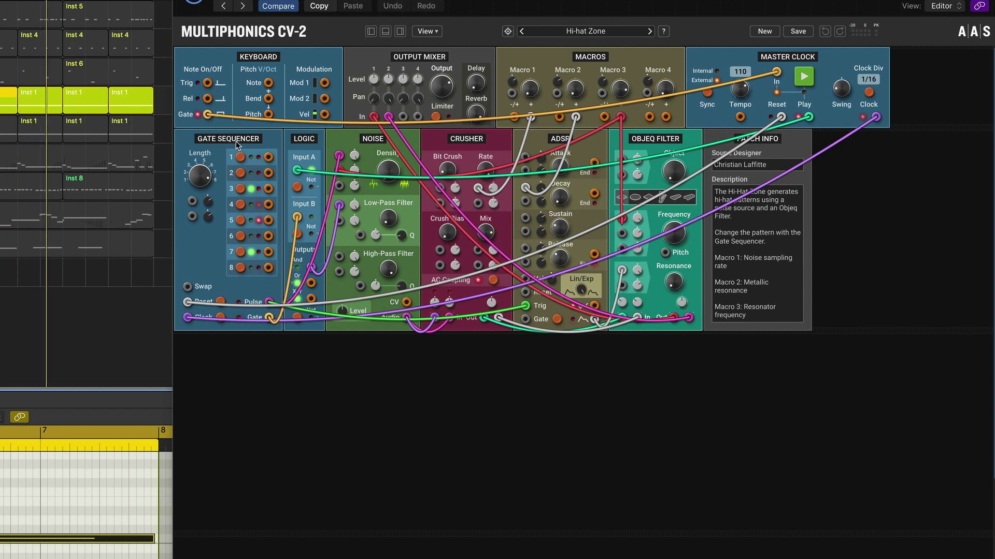
key(x)
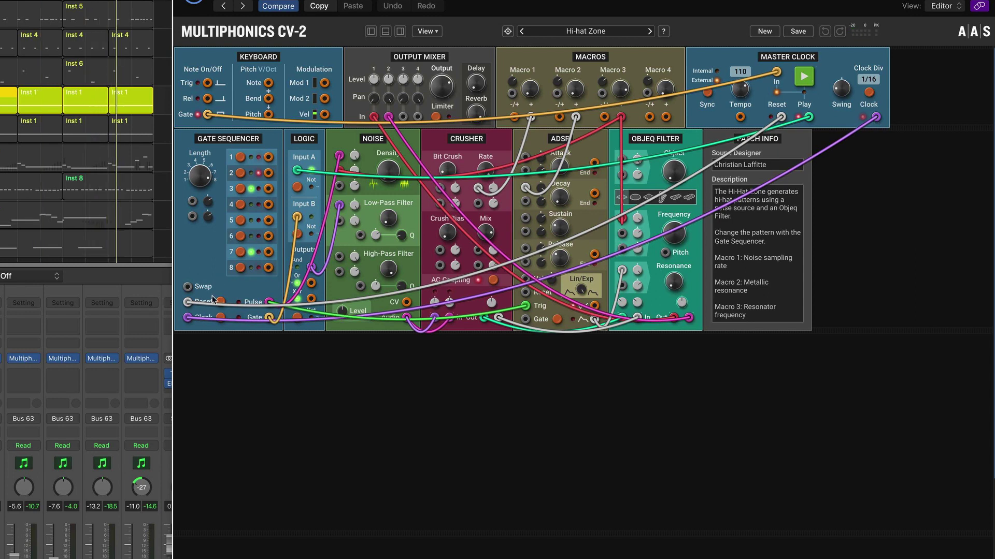
Try adding Gate Sequencer steps 6 and 8 to the hi-hat pattern one at a time, switching each off again.
click(250, 235)
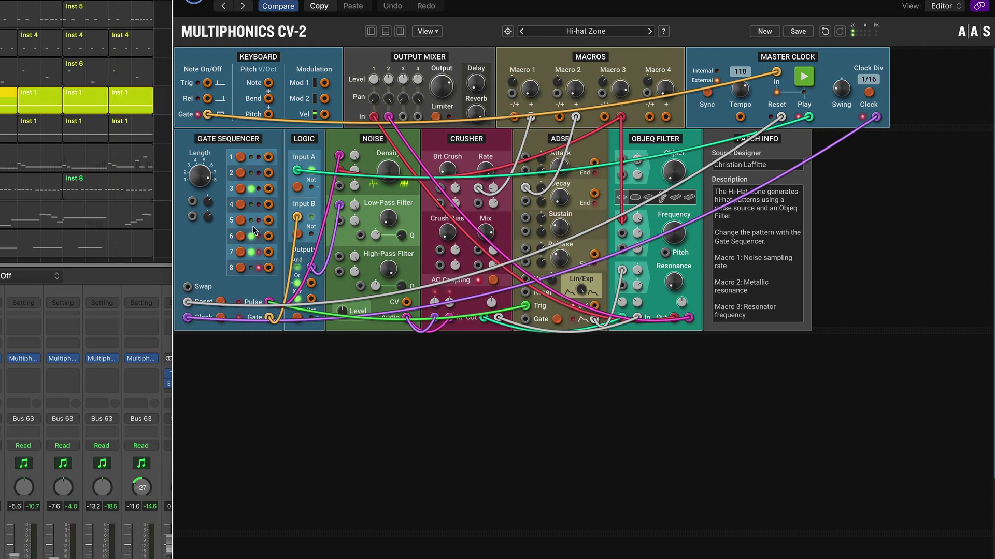
click(251, 236)
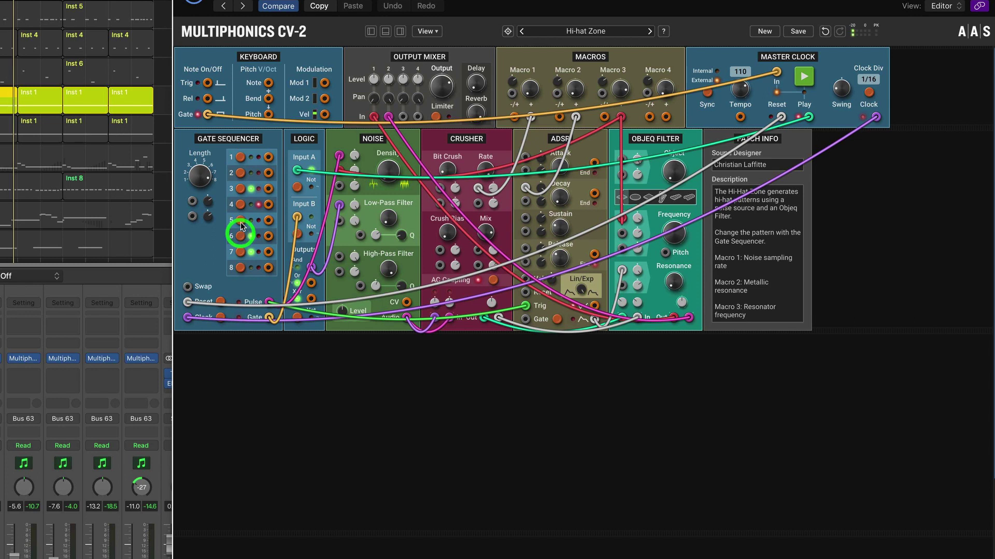
click(242, 268)
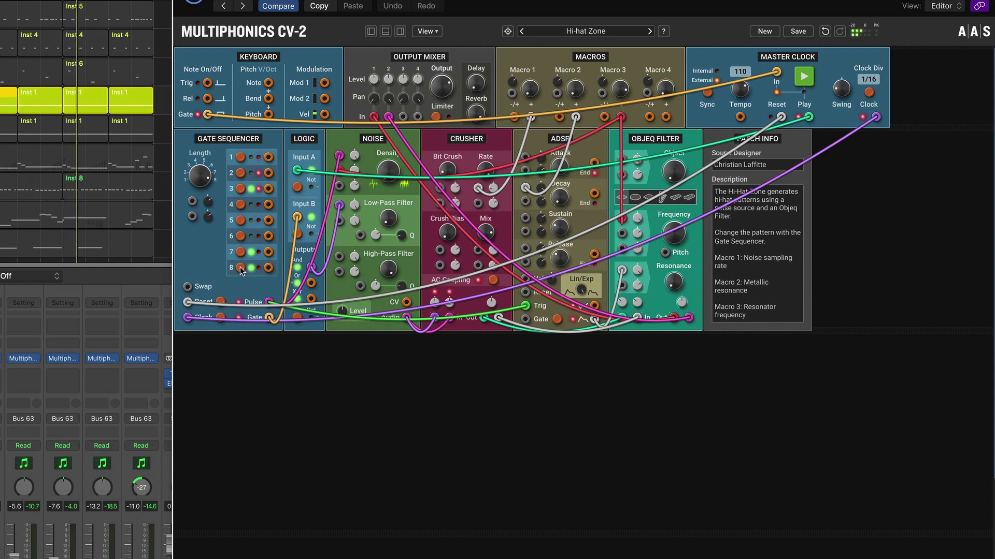
click(240, 268)
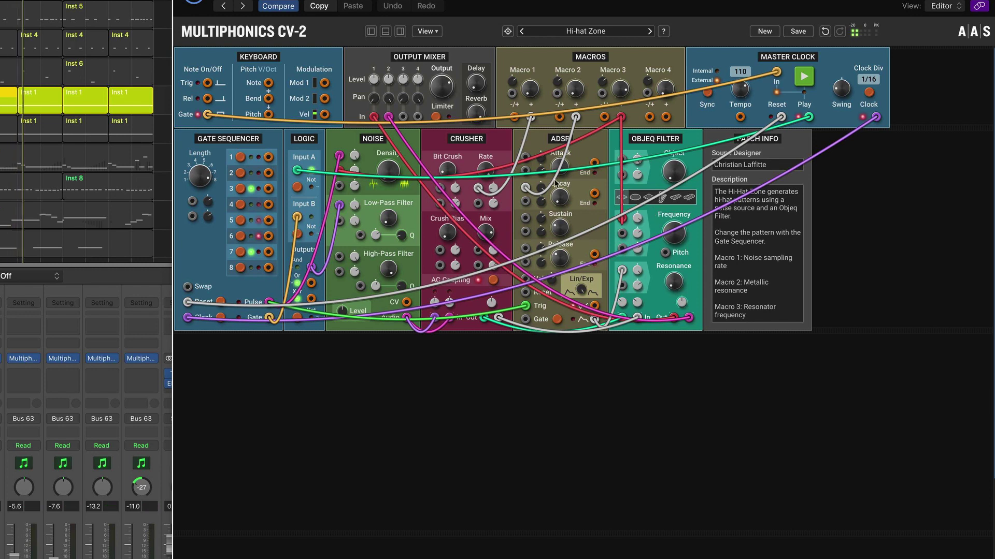
Vary the Noise module's Density up and down and adjust its Low-Pass Filter cutoff slightly.
drag(386, 167, 396, 87)
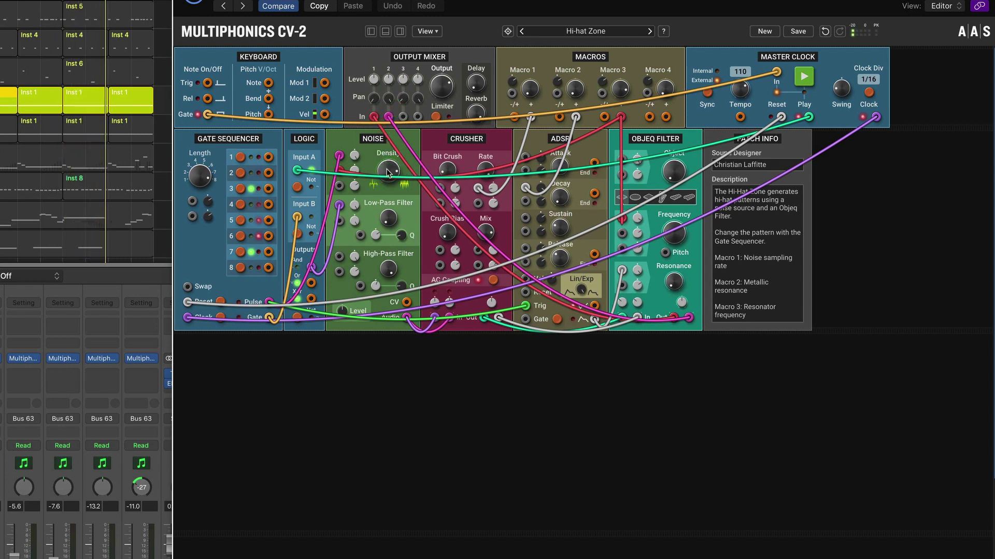
drag(388, 173, 399, 6)
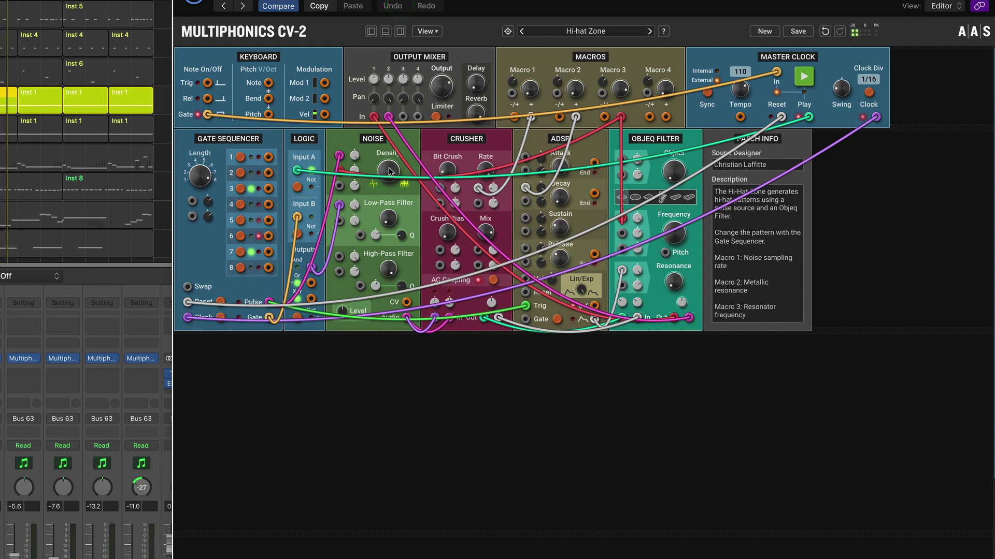
drag(386, 170, 374, 318)
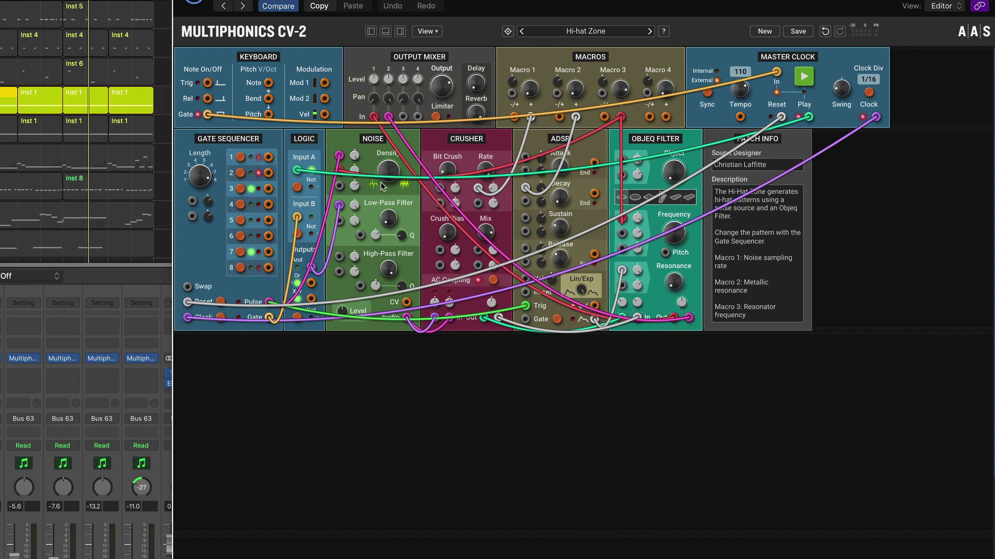
mouse_move(389, 222)
mouse_down()
mouse_move(397, 13)
mouse_move(390, 220)
mouse_up()
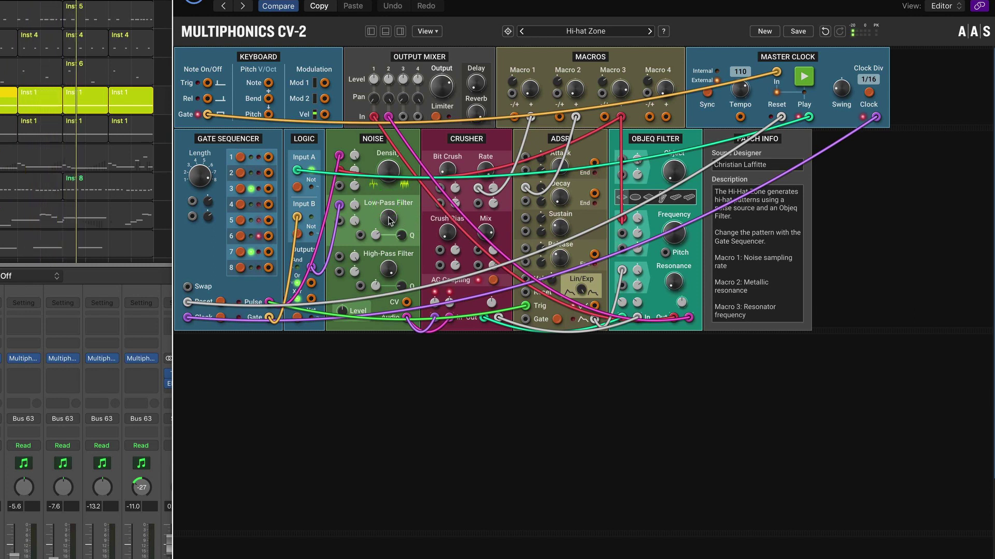
mouse_move(389, 219)
mouse_down()
mouse_move(389, 204)
mouse_move(390, 214)
mouse_up()
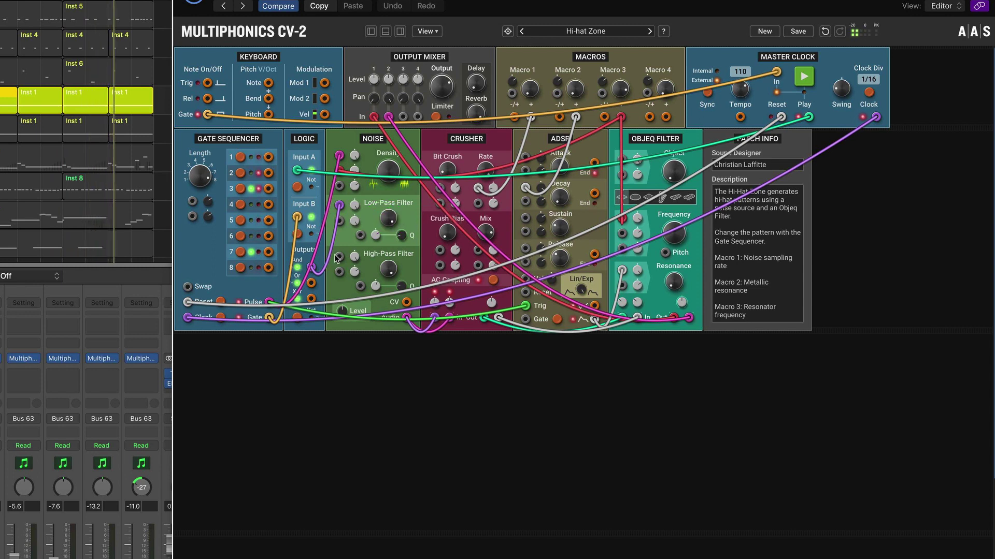
Vary the Noise module's High-Pass Filter cutoff and the Crusher's Bit Crush and Rate up and down.
click(387, 251)
drag(390, 246, 386, 368)
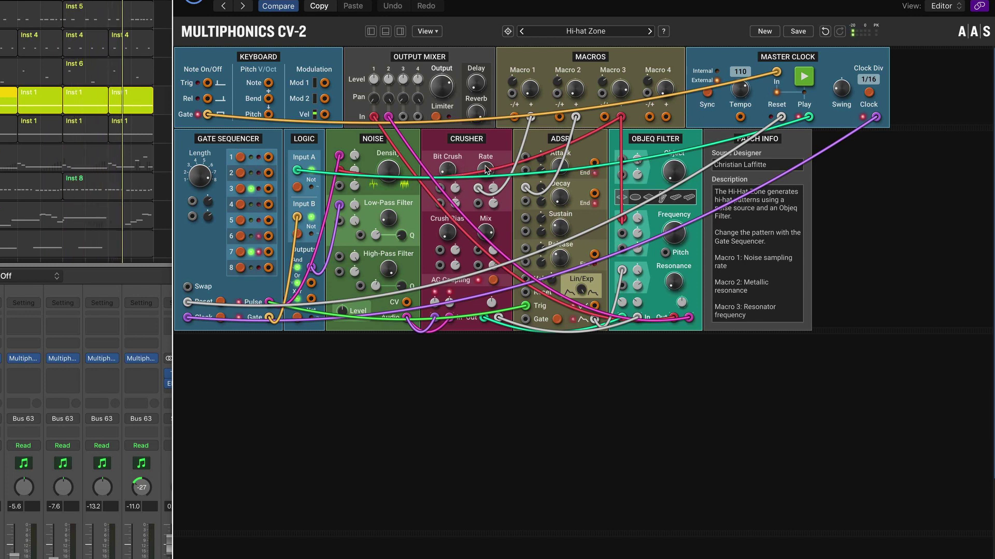
drag(449, 174, 448, 123)
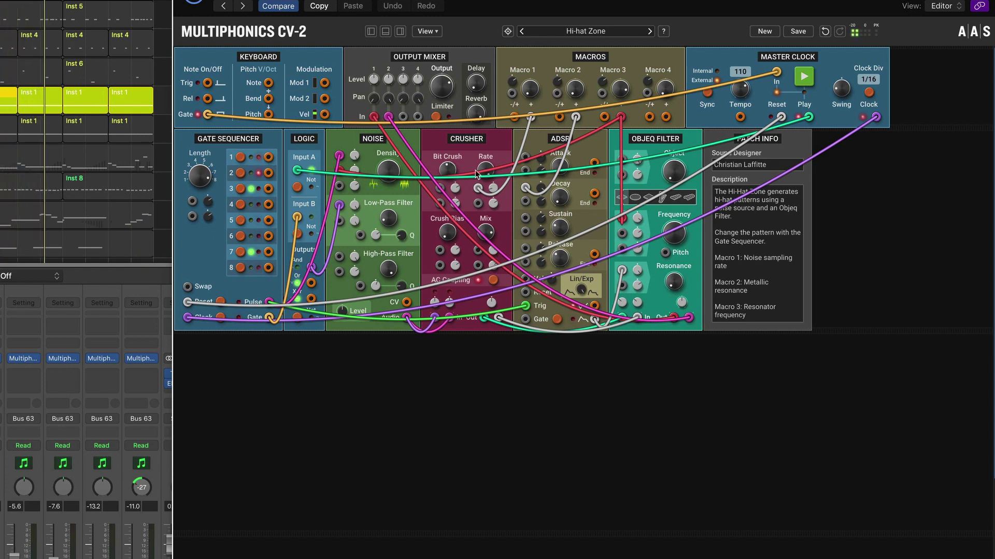
drag(485, 170, 485, 244)
drag(486, 169, 483, 132)
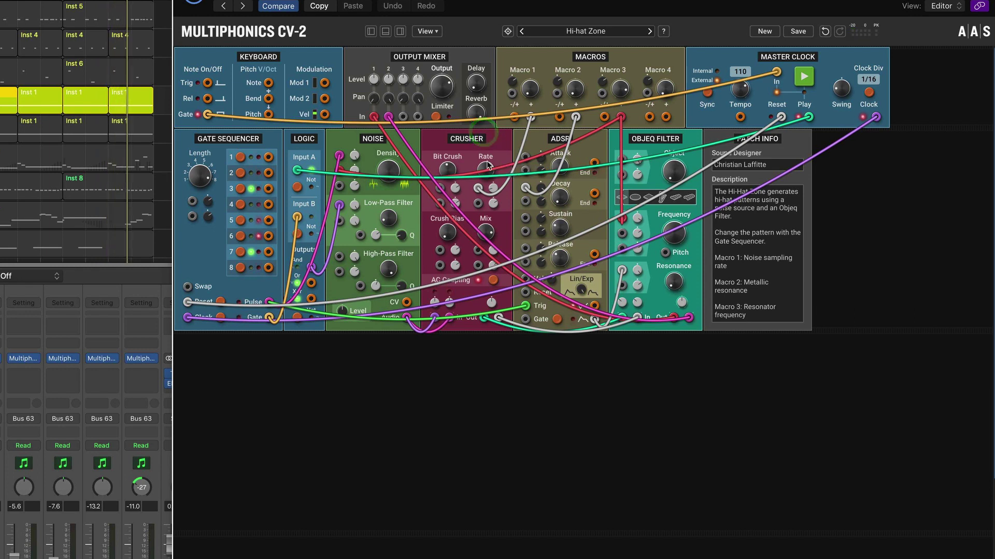
drag(487, 165, 484, 155)
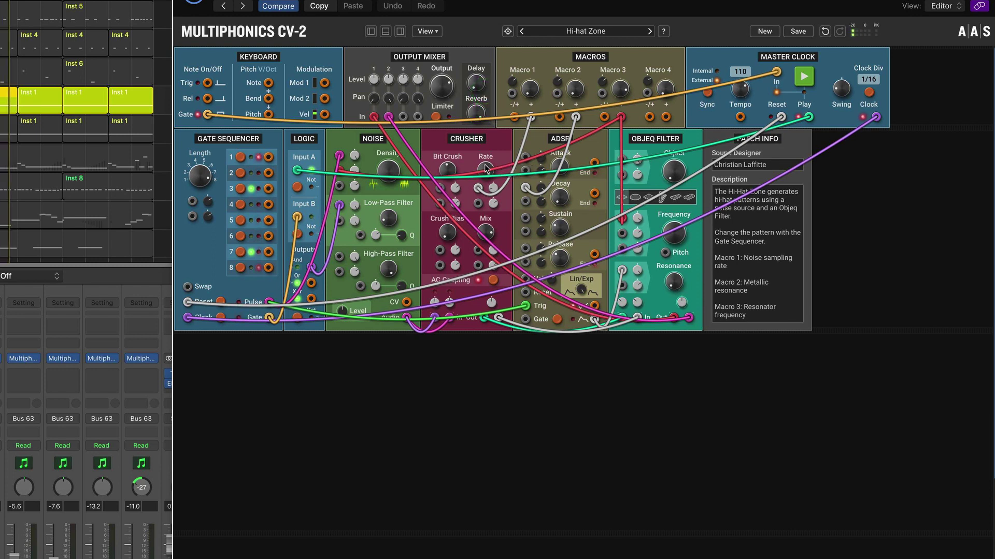
drag(445, 172, 481, 235)
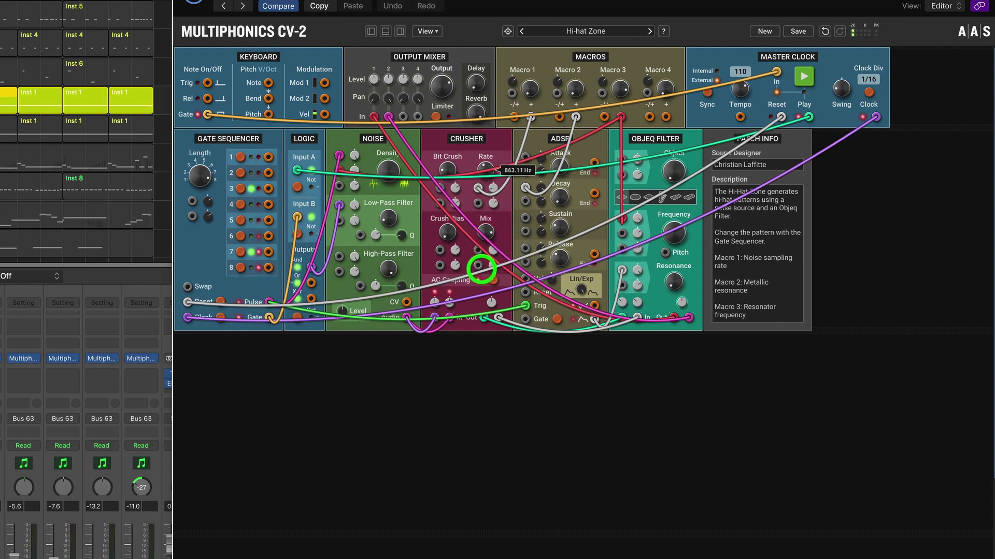
drag(481, 269, 474, 169)
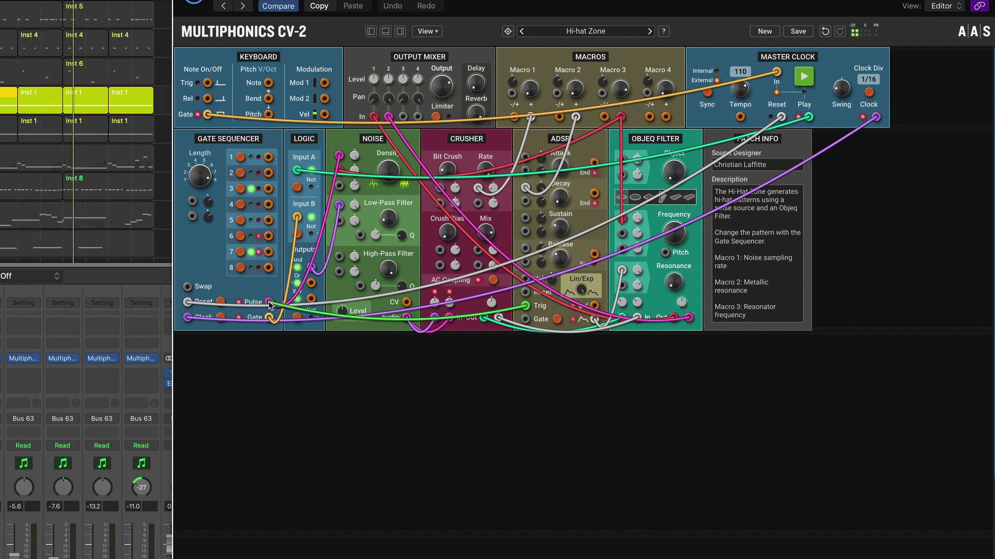
Trace the Gate Sequencer's Pulse cable to the ADSR trigger and vary the Objeq Filter's Resonance, its modulation amount and the ADSR's Decay.
drag(269, 303, 526, 307)
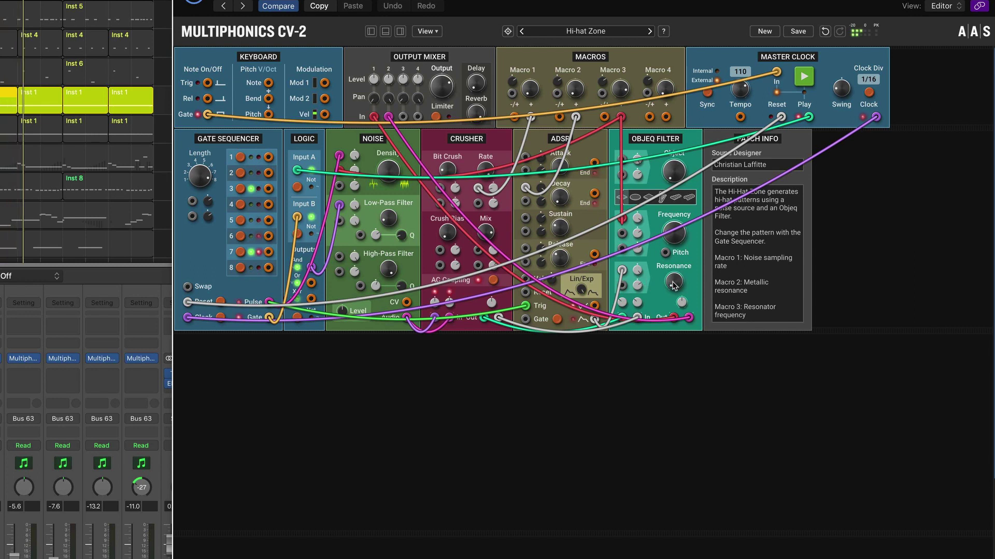
drag(673, 283, 672, 242)
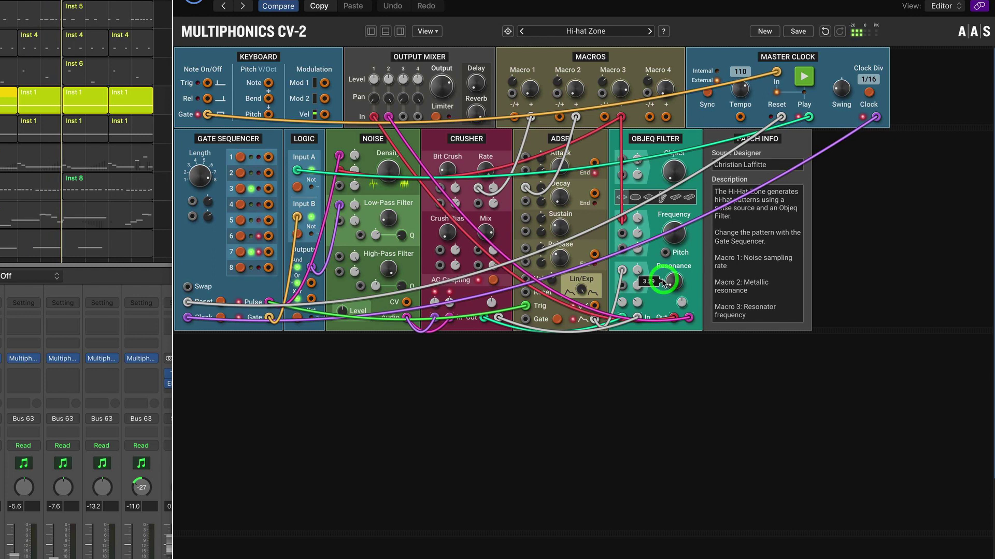
click(636, 270)
drag(636, 270, 612, 297)
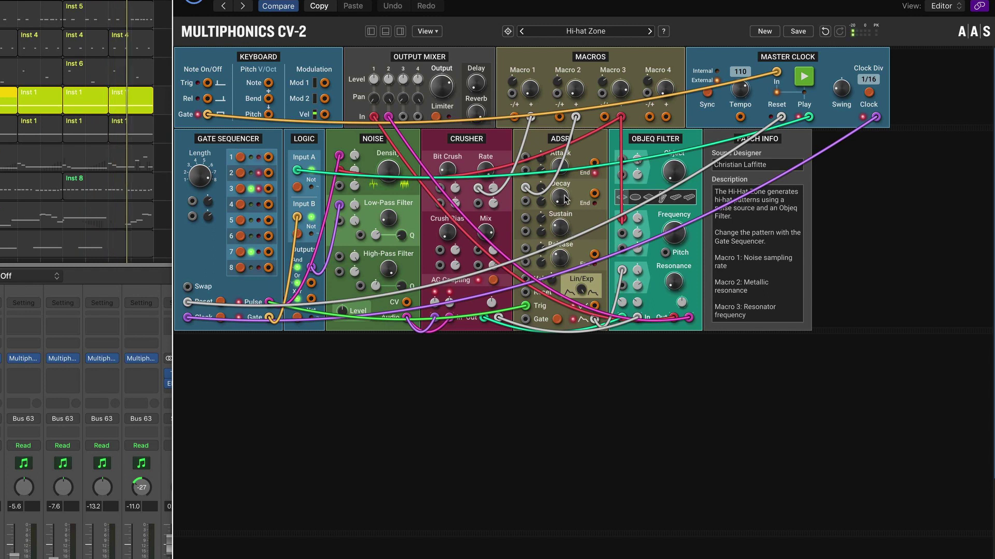
drag(566, 198, 562, 191)
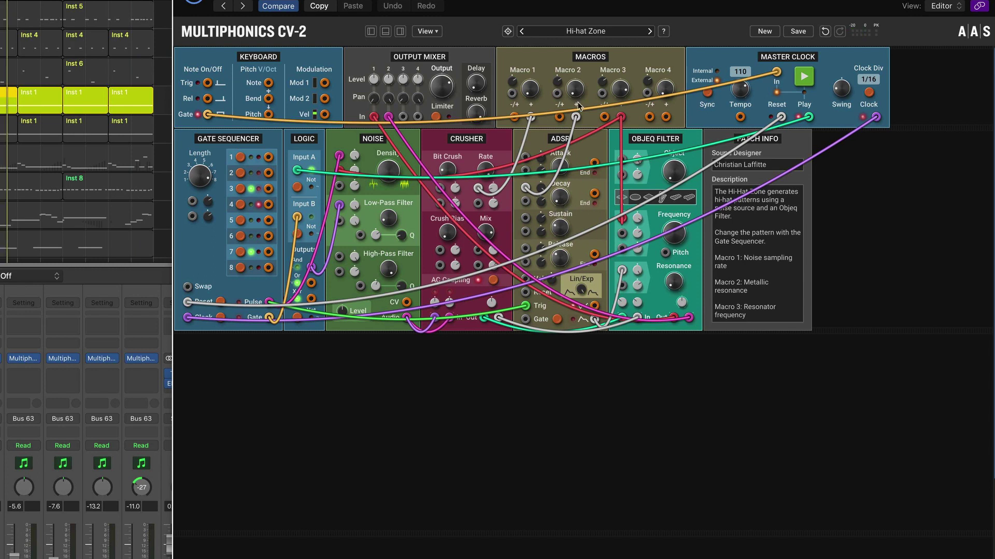
Vary Macro 2, Macro 3 and the Objeq Filter's Frequency and Resonance, and reload the Hi-hat Zone patch.
drag(578, 91, 577, 30)
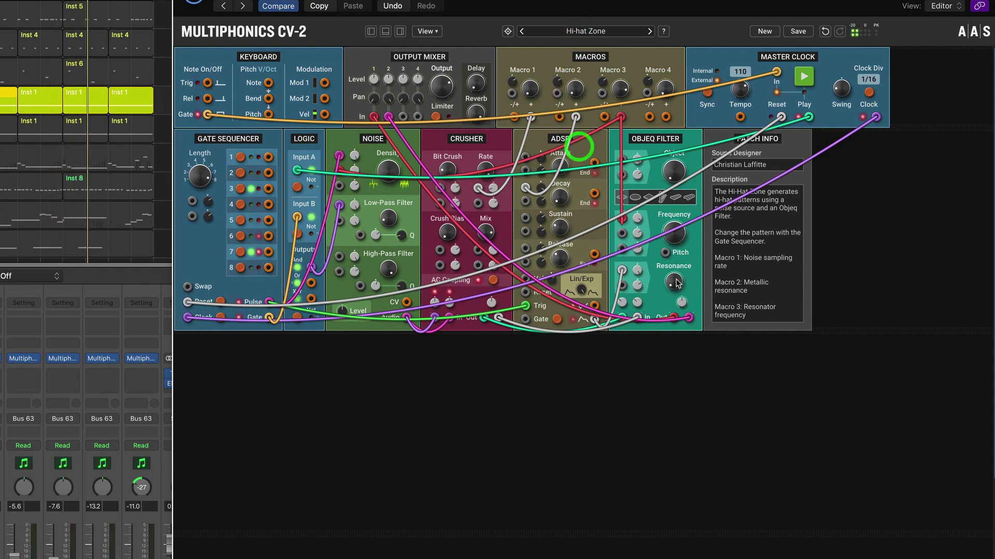
drag(674, 232, 669, 284)
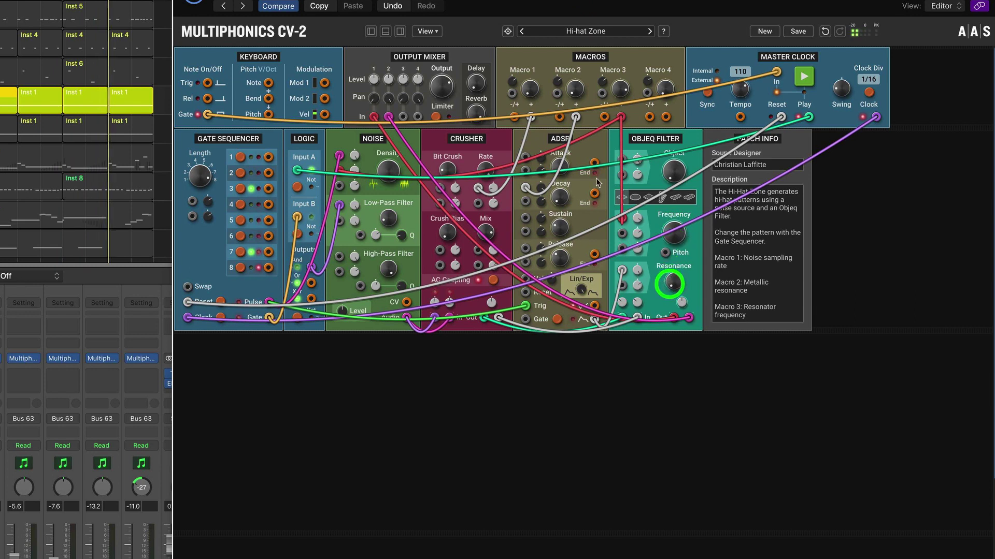
drag(578, 98, 576, 77)
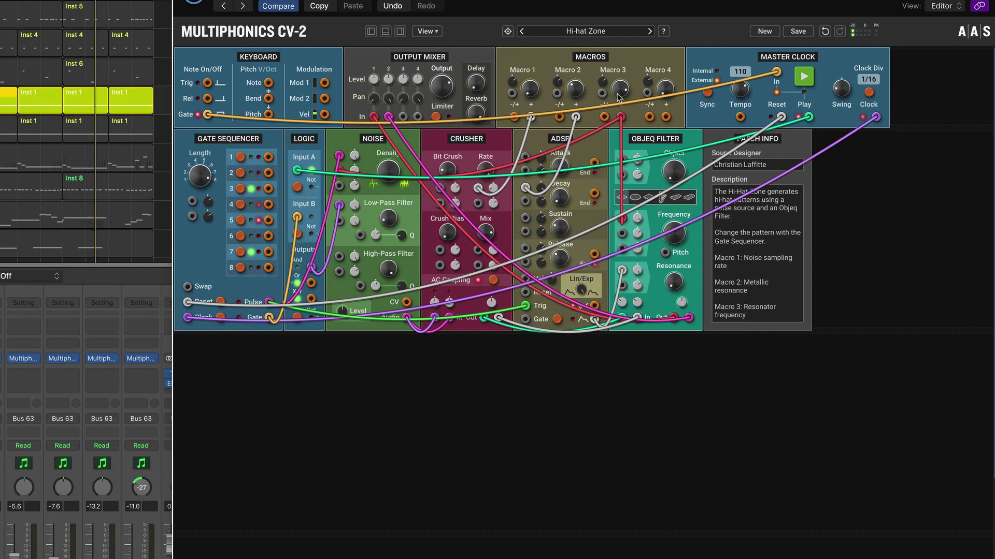
drag(620, 91, 614, 111)
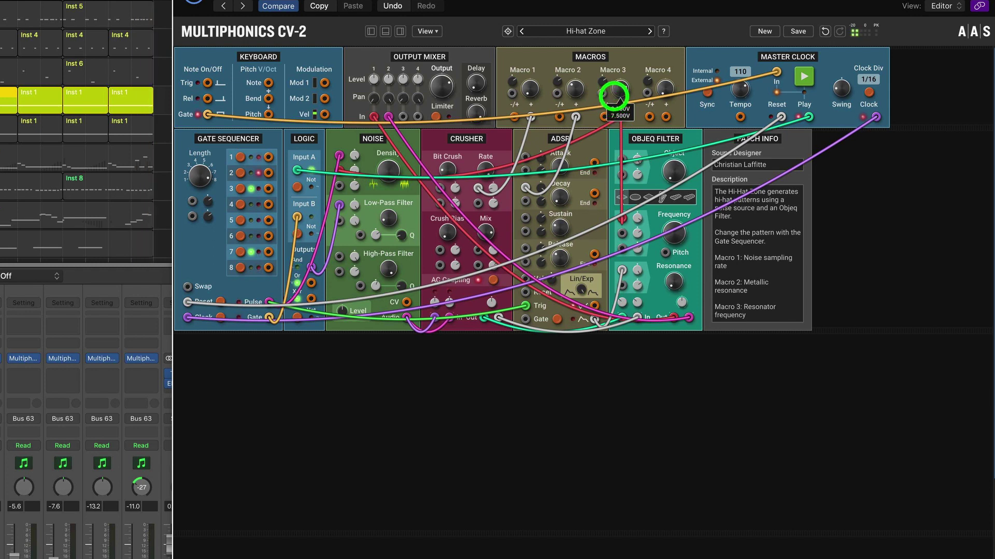
drag(614, 95, 614, 72)
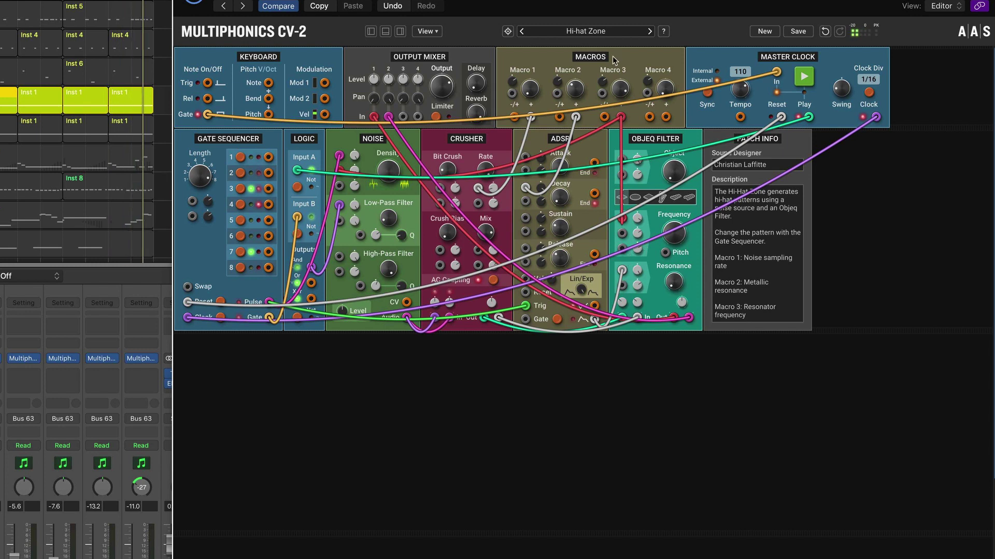
click(649, 30)
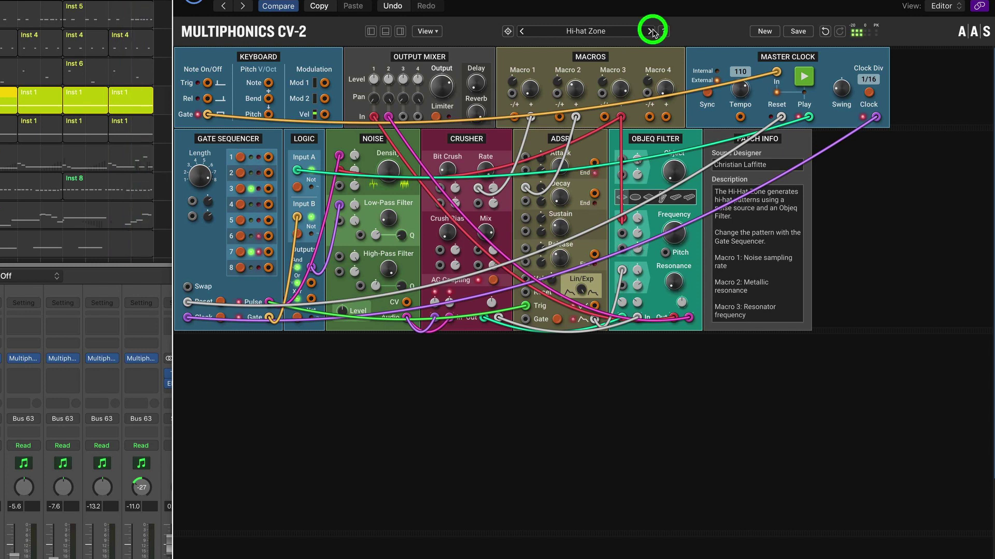
click(521, 30)
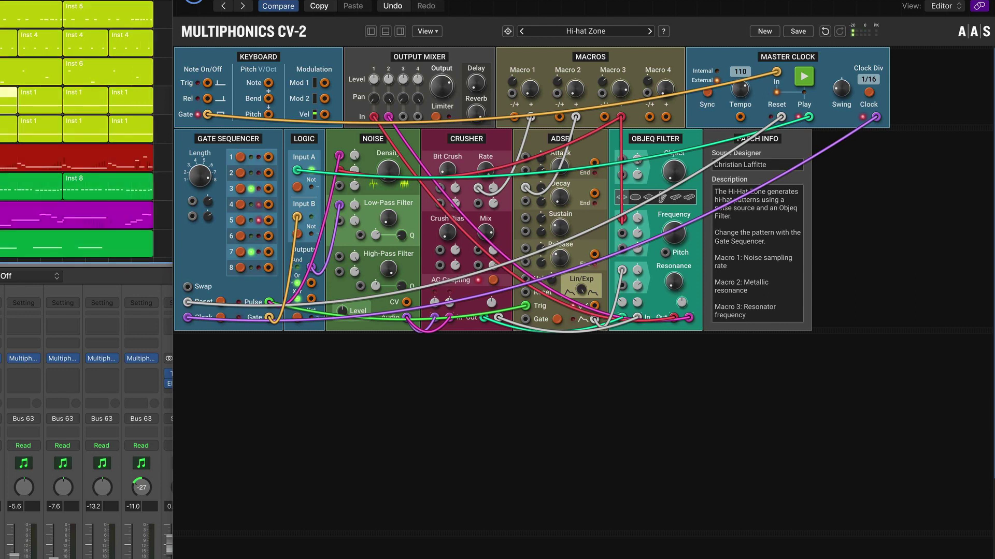
Isolate the next track down to show its Logic Tom patch, and stop and restart playback.
key(Down)
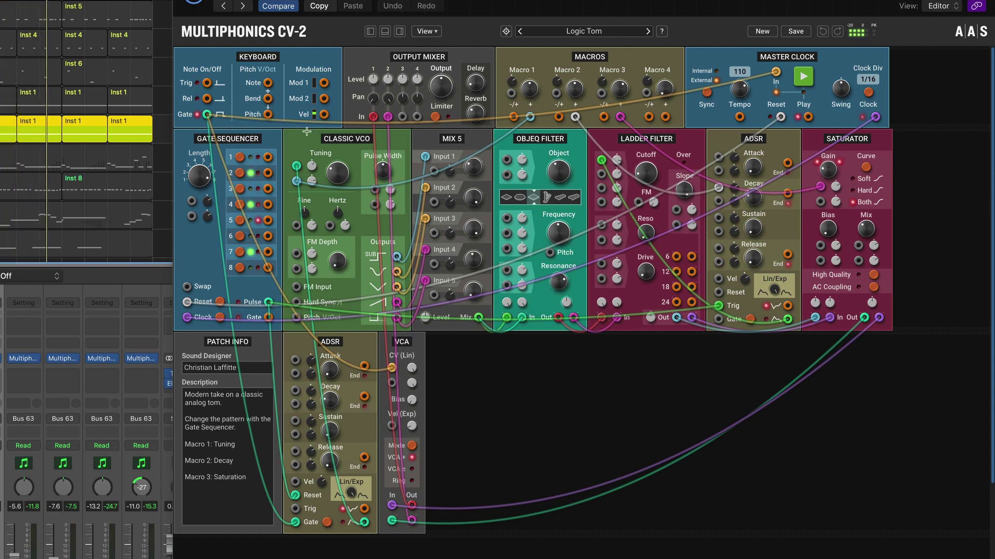
key(space)
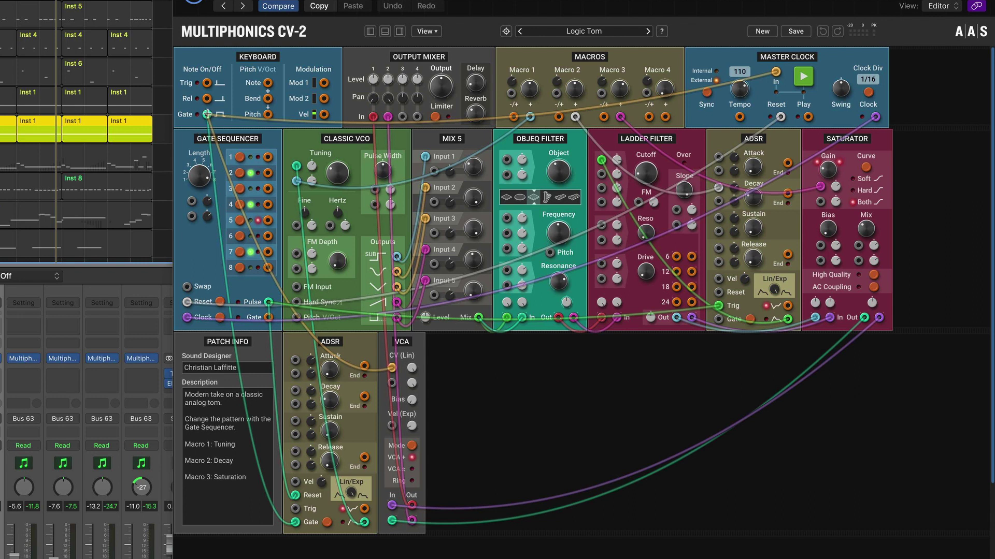
key(space)
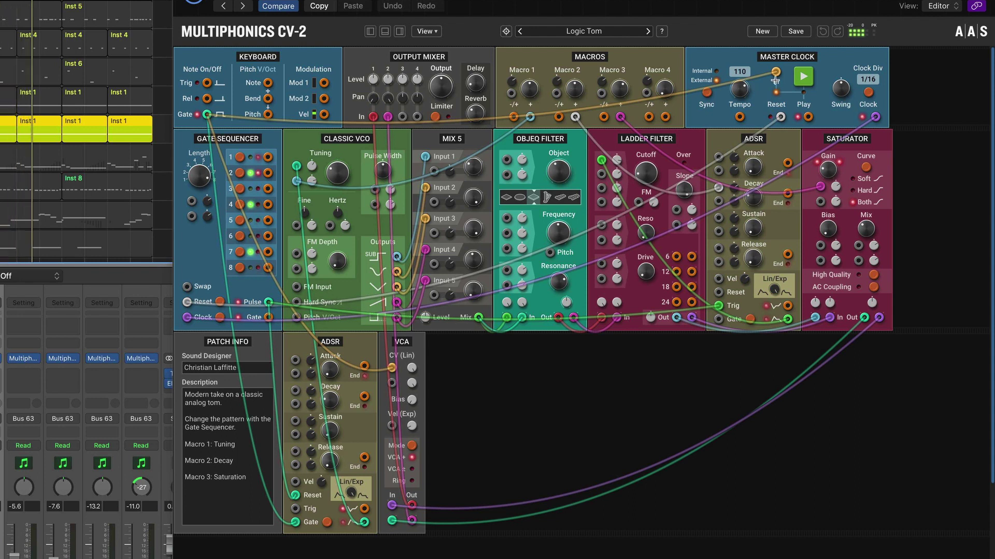
Trace the Gate Sequencer's Pulse connections, the Classic VCO, and the Mix 5 output running into the Objeq Filter.
scroll(62, 207, right, 1)
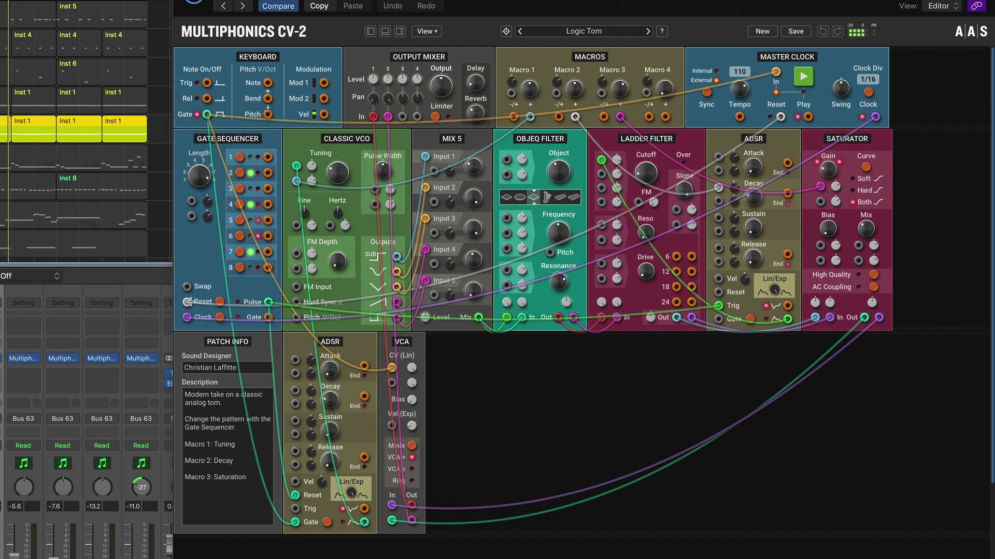
click(269, 304)
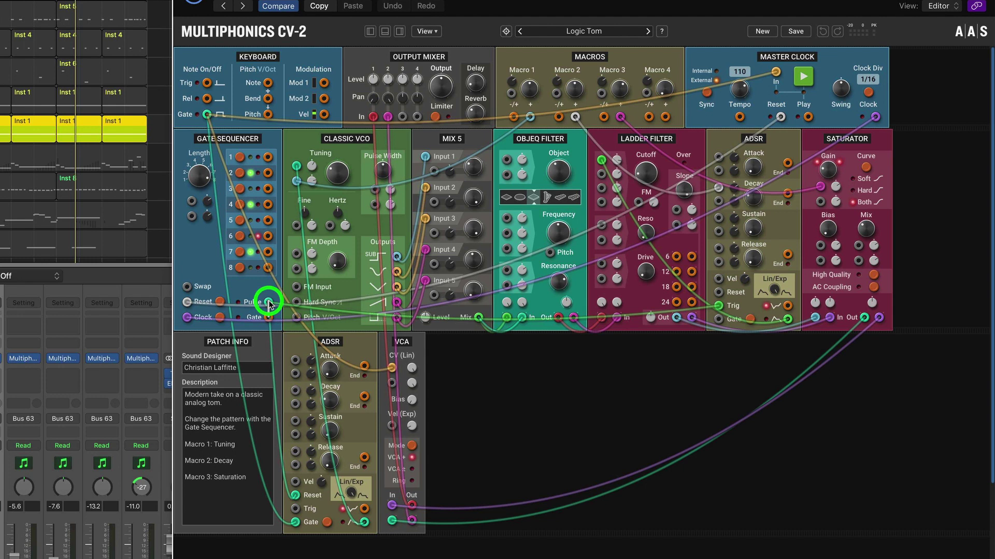
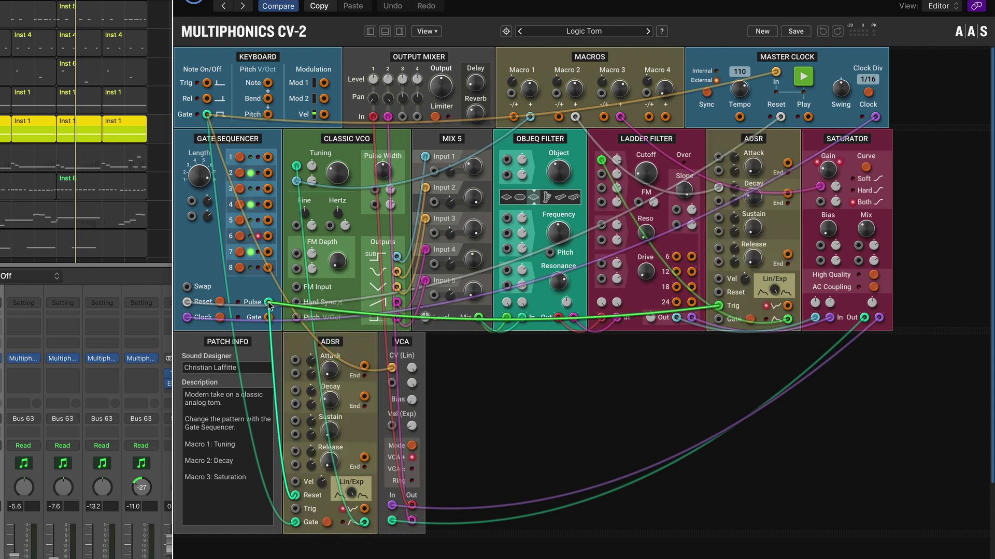
click(348, 142)
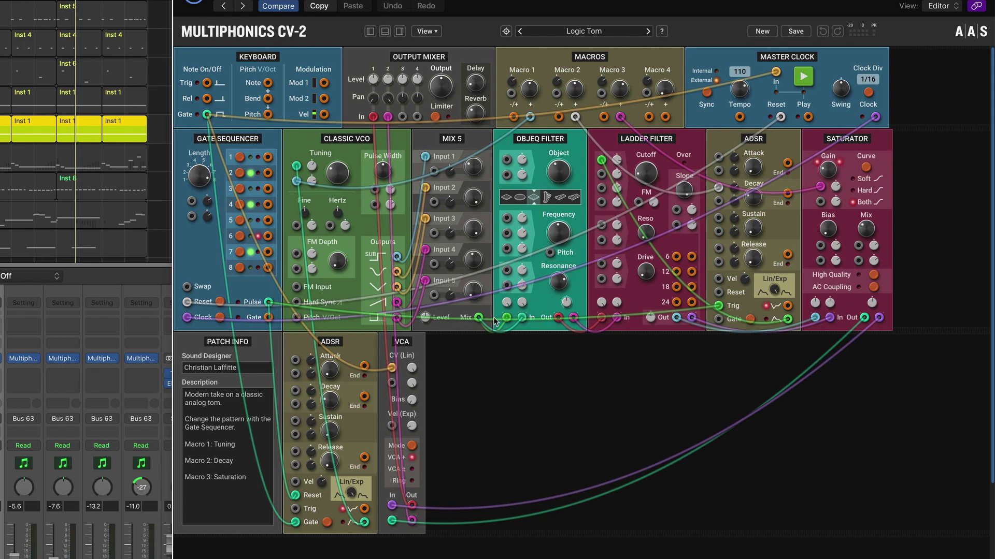
drag(478, 317, 507, 318)
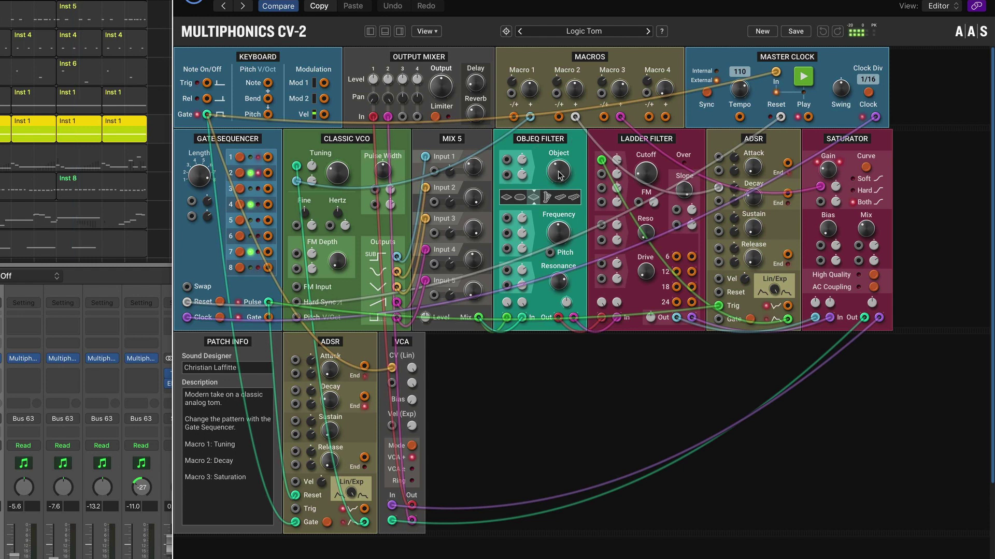
Vary the Objeq Filter's Object, Frequency and Resonance and slightly shift the Ladder Filter's Cutoff.
drag(558, 151, 552, 171)
drag(554, 223, 558, 296)
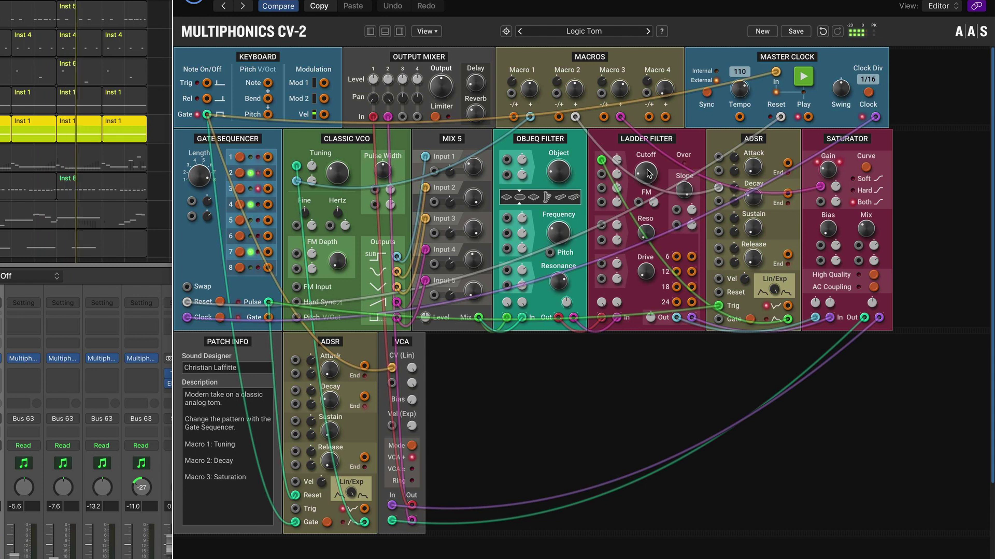
drag(646, 176, 646, 186)
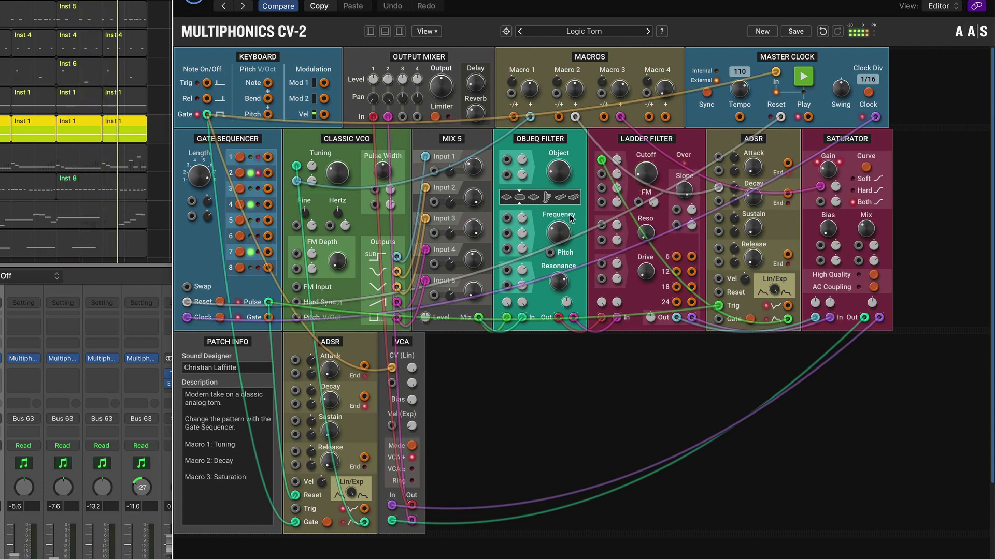
Switch to the following patch and back to reload Logic Tom, and start the Master Clock.
click(649, 31)
click(520, 31)
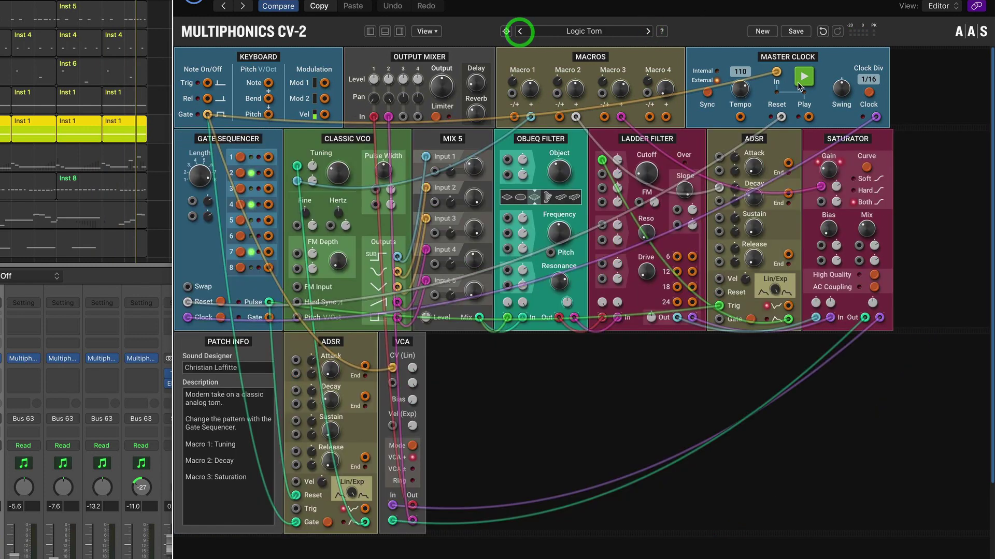
click(800, 85)
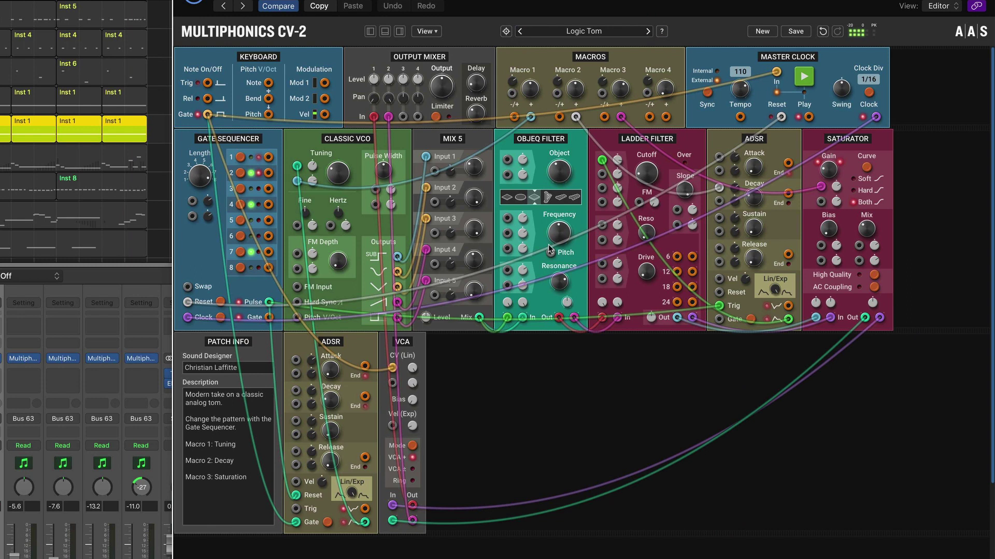
Vary the Ladder Filter's Cutoff, its modulation amount and Reso, along with the Objeq Filter's Frequency, in the Logic Tom patch.
scroll(648, 173, right, 1)
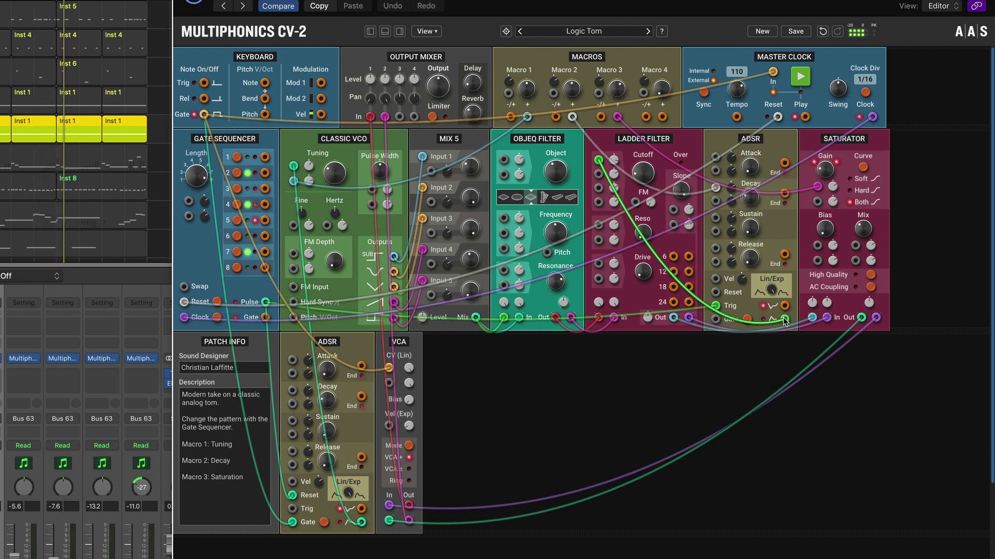
mouse_move(613, 174)
mouse_down()
mouse_move(611, 205)
mouse_move(612, 161)
mouse_up()
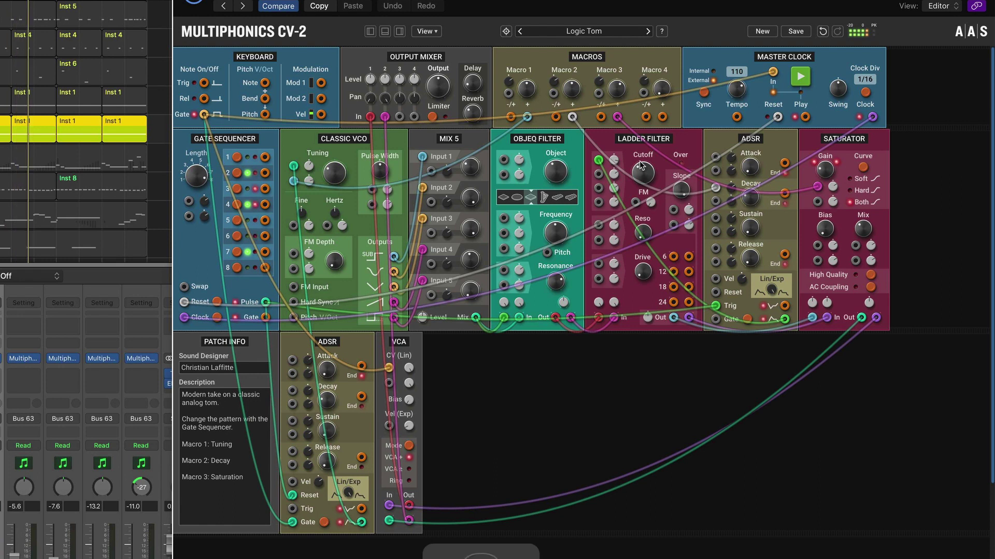
drag(641, 169, 644, 115)
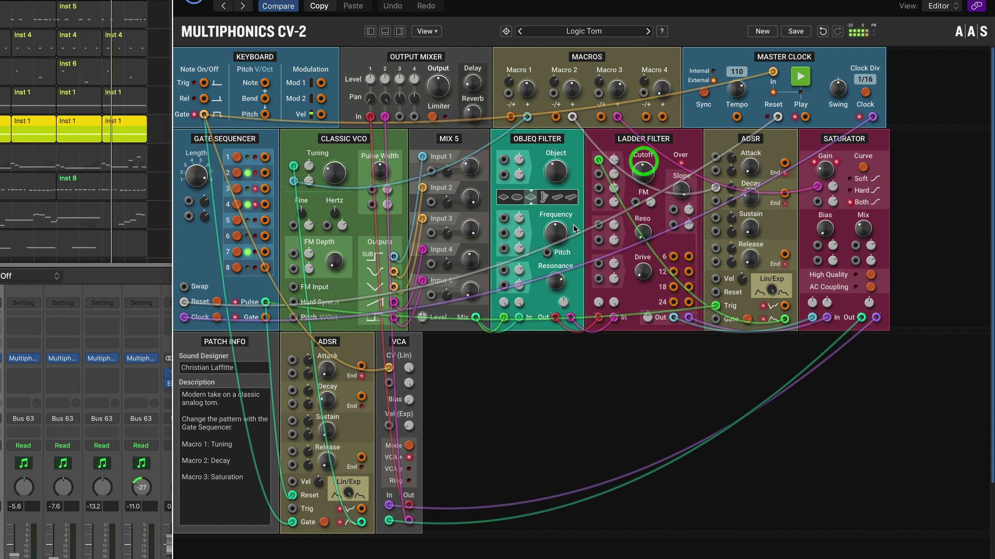
mouse_move(559, 233)
mouse_down()
mouse_move(558, 182)
mouse_move(555, 272)
mouse_move(555, 214)
mouse_move(557, 225)
mouse_up()
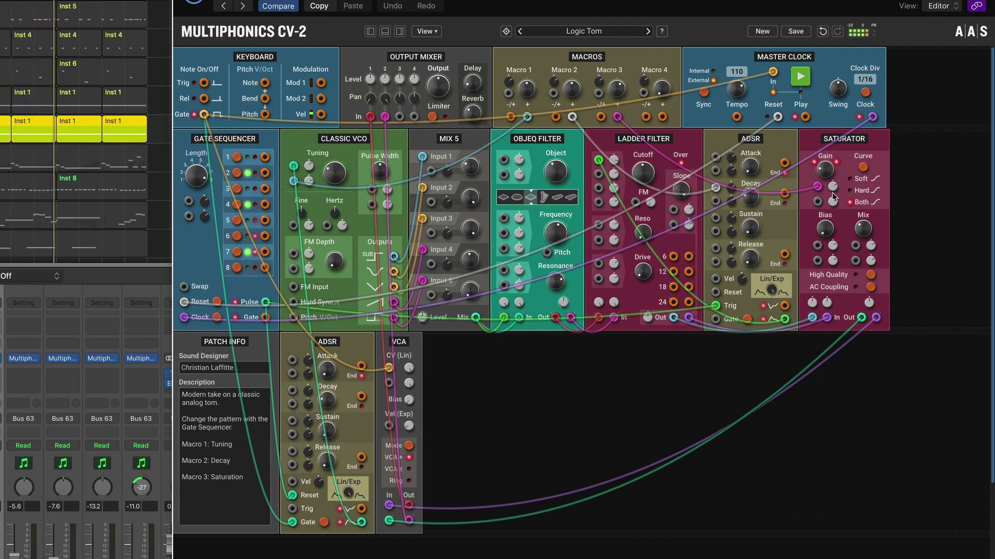
click(847, 202)
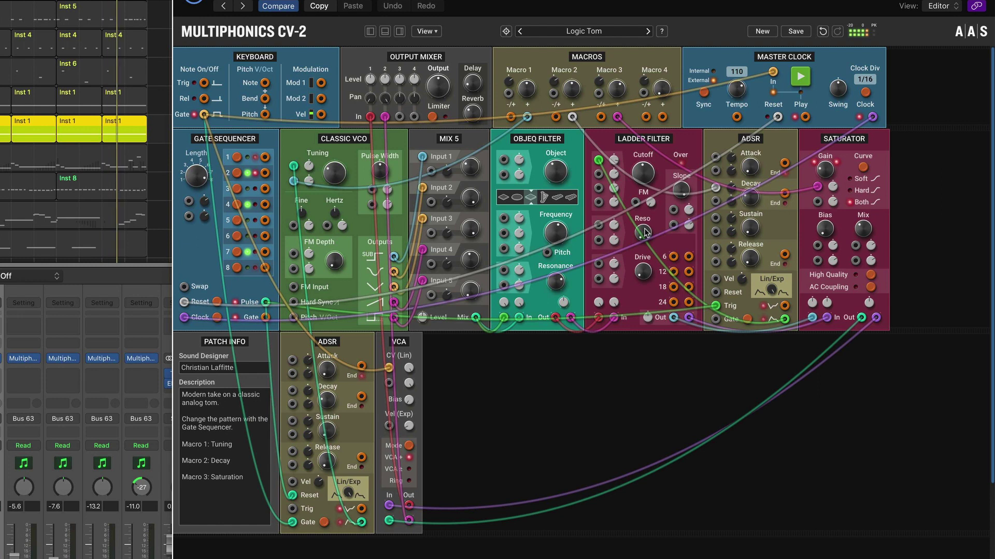
click(642, 188)
drag(643, 188, 643, 210)
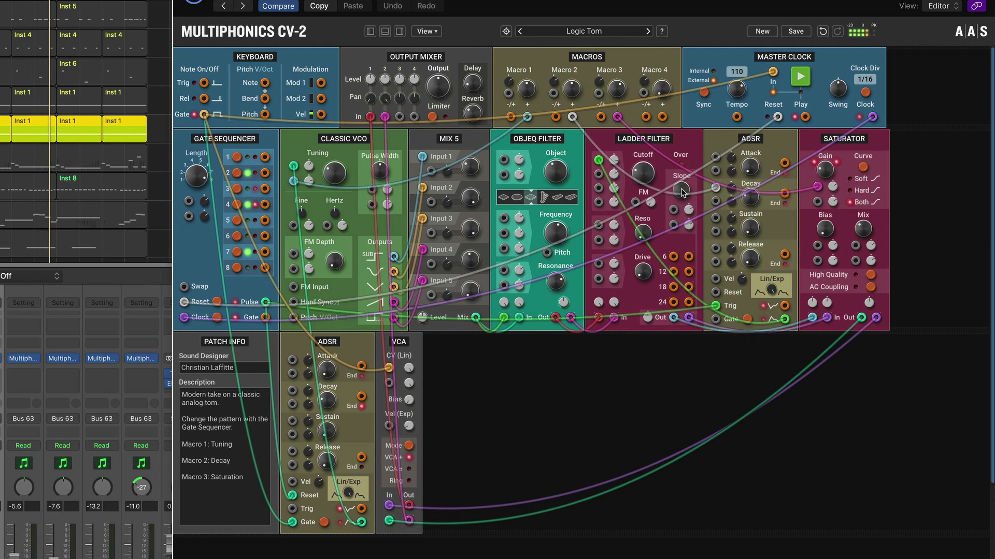
Vary the Ladder Filter's Slope and Cutoff slightly, and sweep Macro 2 to change the tom's decay.
drag(682, 186, 681, 185)
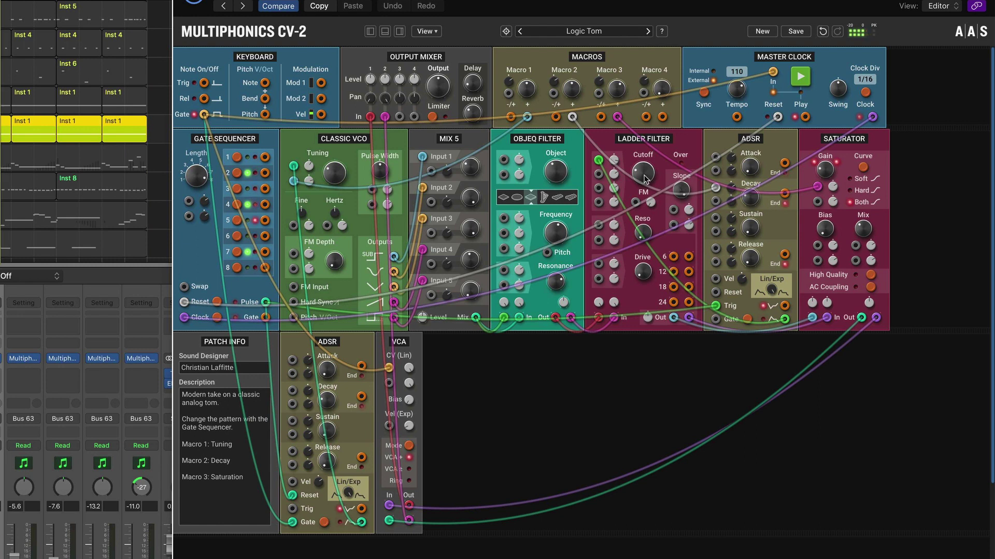
drag(646, 179, 646, 179)
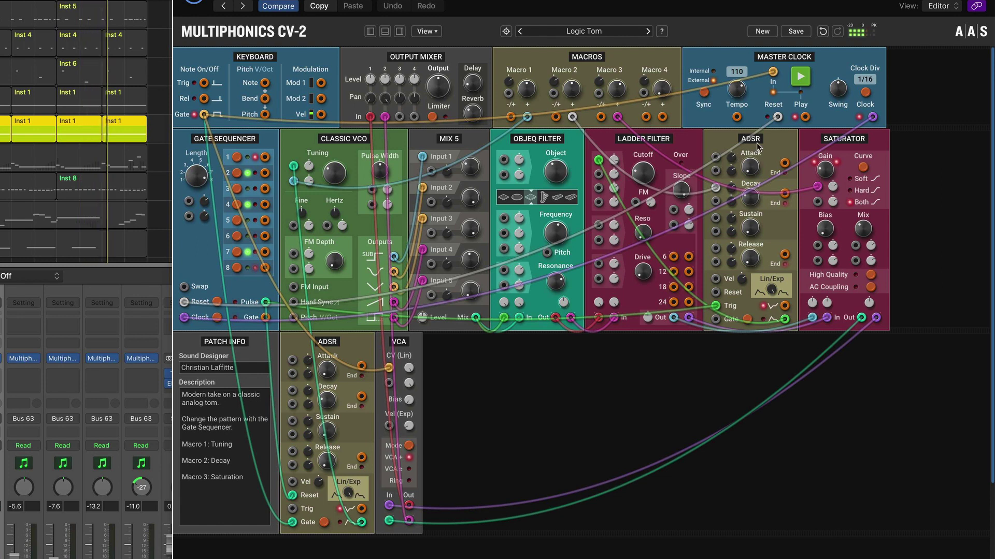
drag(577, 97, 572, 23)
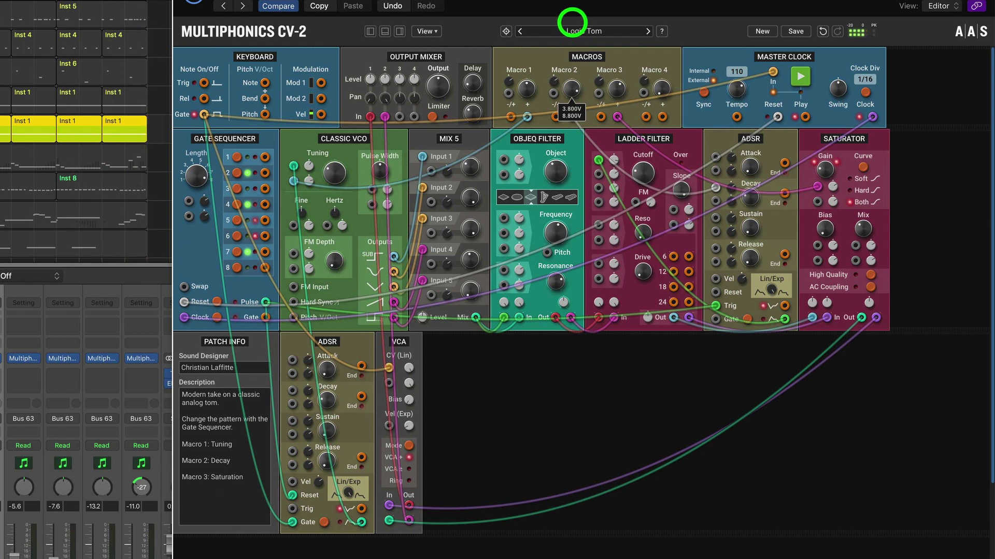
mouse_move(572, 78)
mouse_down()
mouse_move(571, 31)
mouse_move(572, 89)
mouse_up()
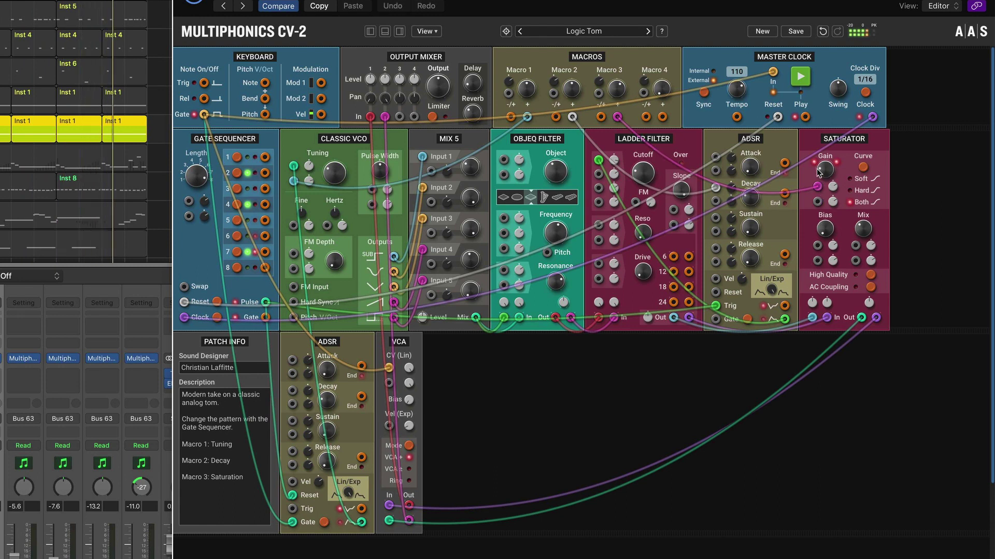
Vary Macro 3 together with the Saturator's Gain and Bias to test the saturation on the Logic Tom patch.
click(849, 138)
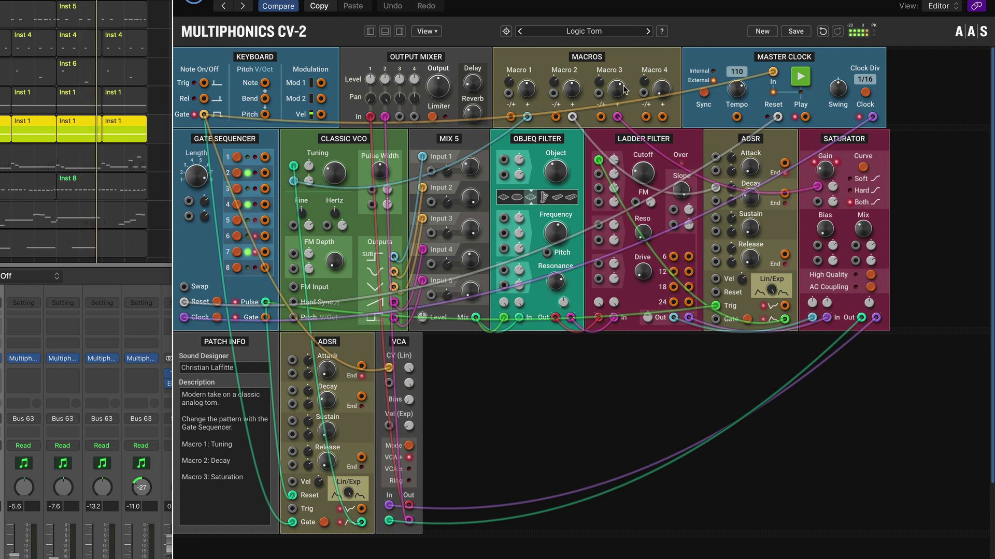
mouse_move(622, 89)
mouse_down()
mouse_move(617, 36)
mouse_move(614, 89)
mouse_move(602, 92)
mouse_move(613, 93)
mouse_up()
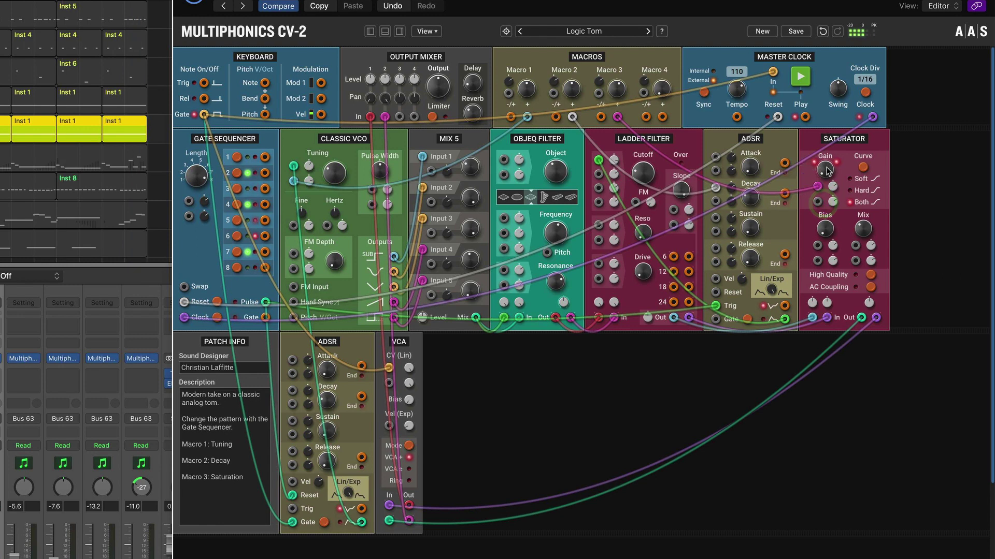
drag(827, 171, 825, 134)
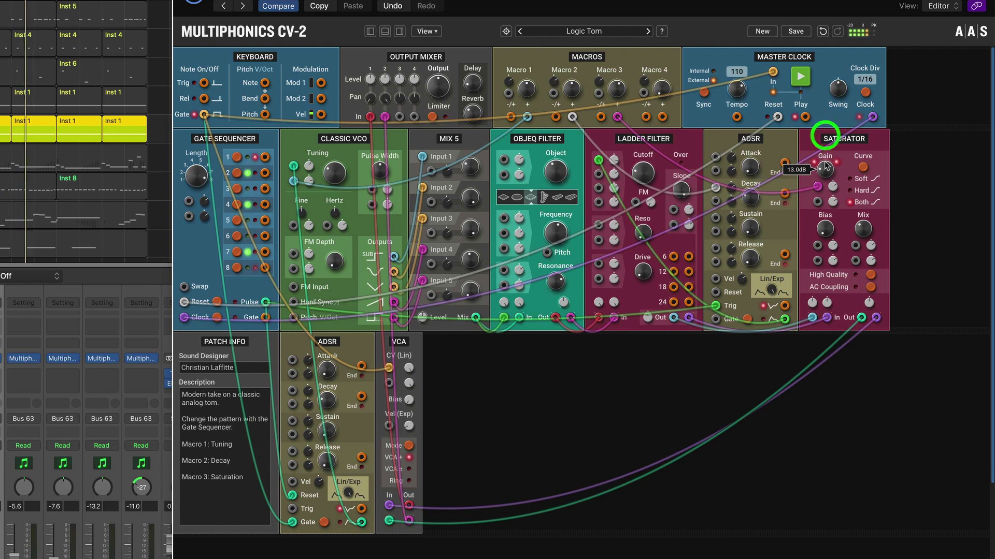
drag(825, 186, 825, 139)
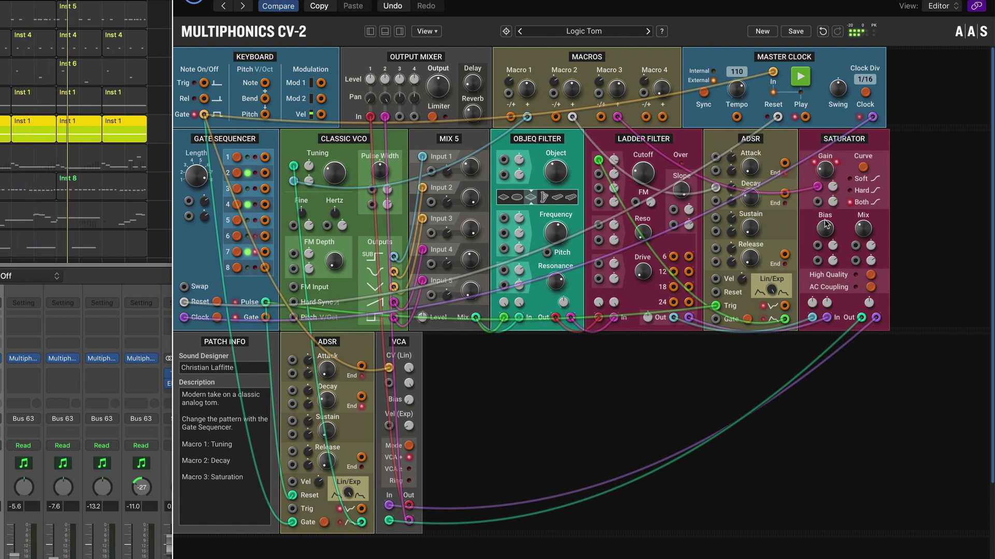
drag(825, 233, 827, 301)
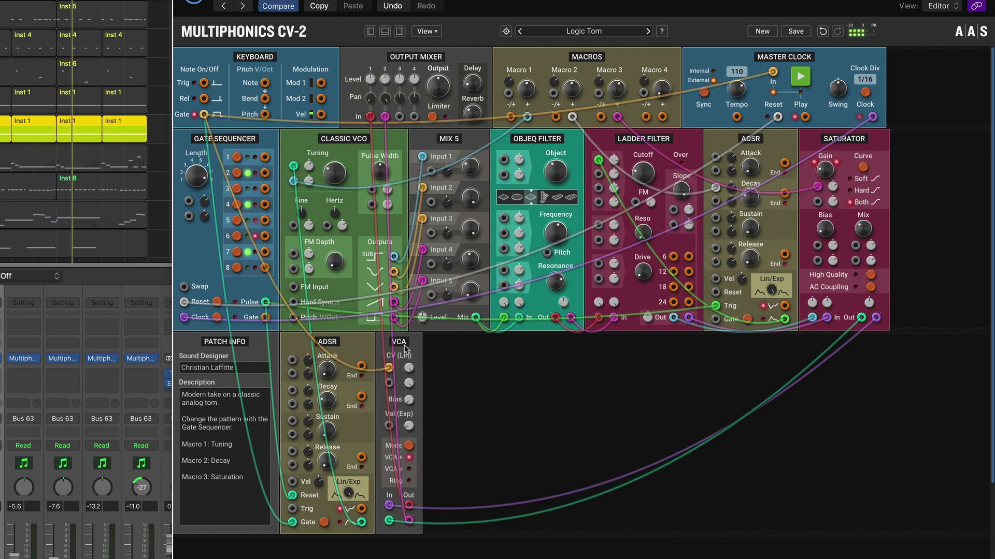
Vary the VCA's CV amount, the Classic VCO's Tuning modulation amount, and the lower ADSR's Decay.
click(408, 378)
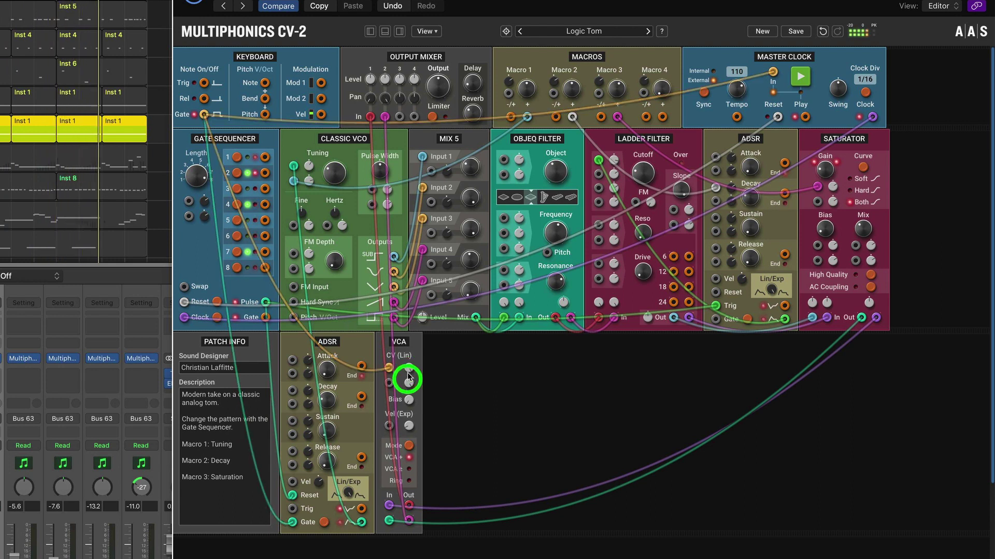
mouse_move(408, 376)
mouse_down()
mouse_move(409, 483)
mouse_move(421, 533)
mouse_move(419, 383)
mouse_up()
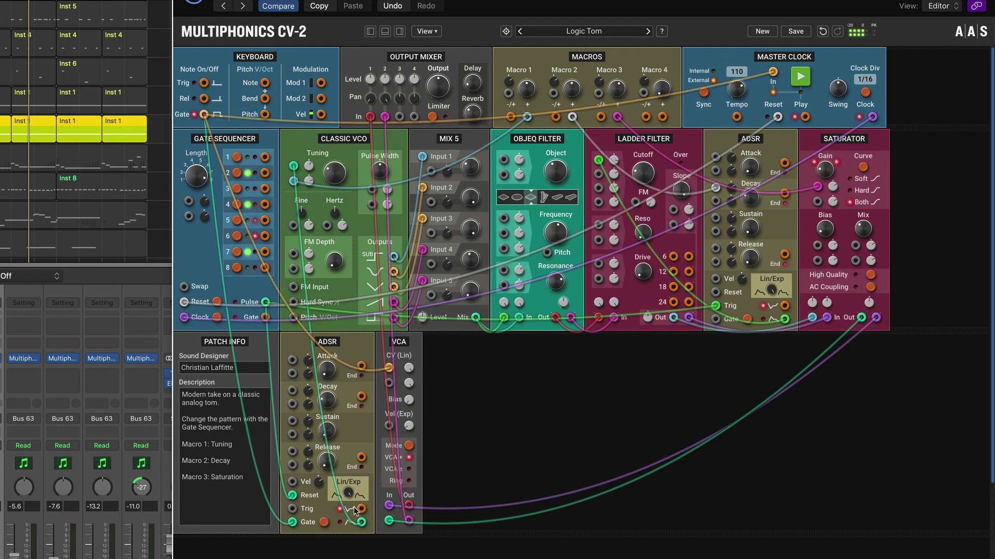
click(349, 347)
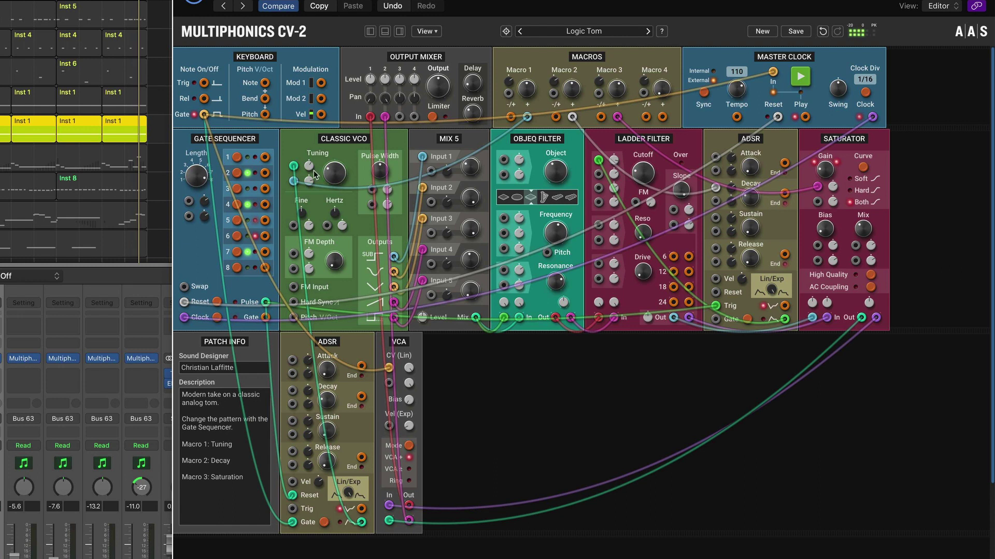
mouse_move(310, 164)
mouse_down()
mouse_move(310, 150)
mouse_move(312, 168)
mouse_up()
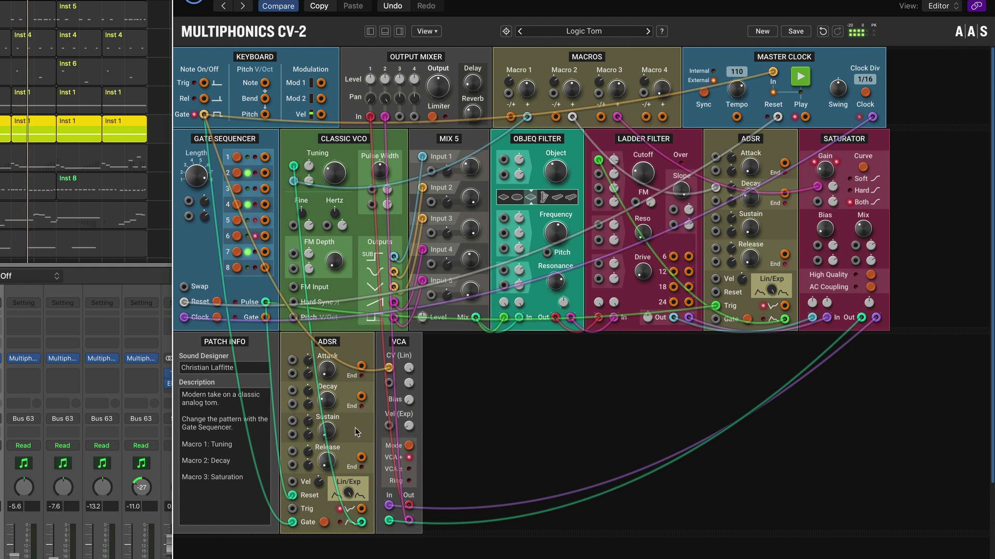
drag(329, 404, 331, 346)
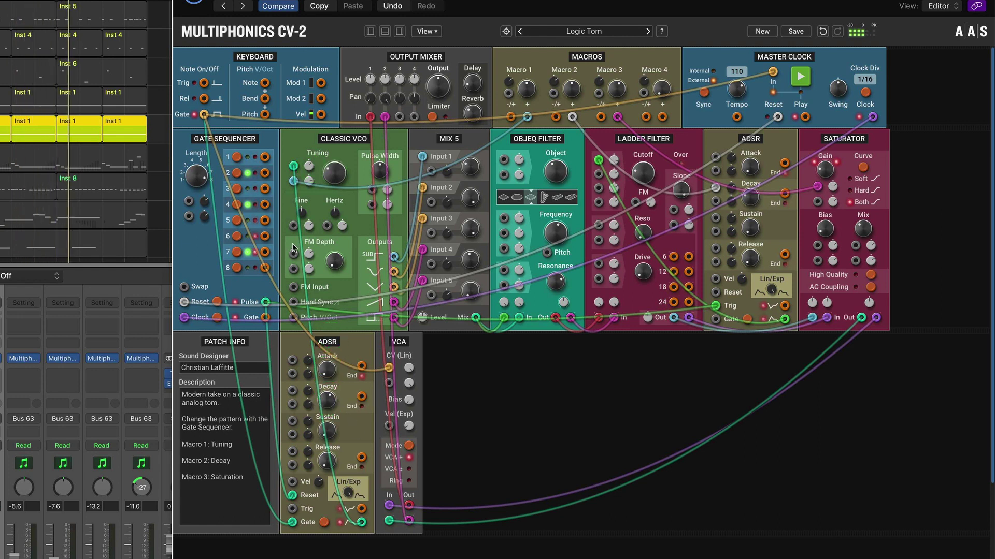
mouse_move(312, 167)
mouse_down()
mouse_move(309, 177)
mouse_move(318, 142)
mouse_move(318, 171)
mouse_up()
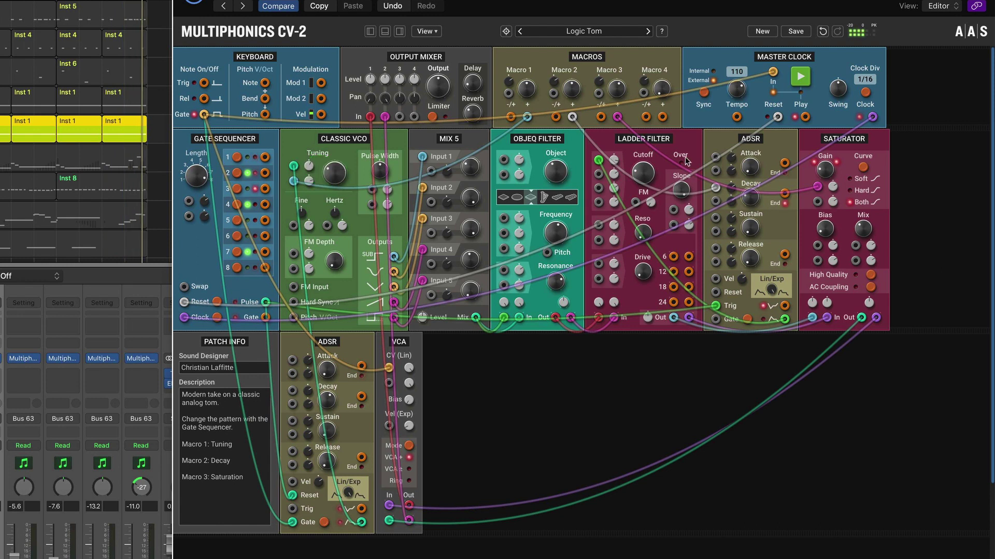
Reload Logic Tom by switching to the following patch and back, and move the upper ADSR module between the Objeq Filter and Ladder Filter.
click(647, 31)
click(520, 31)
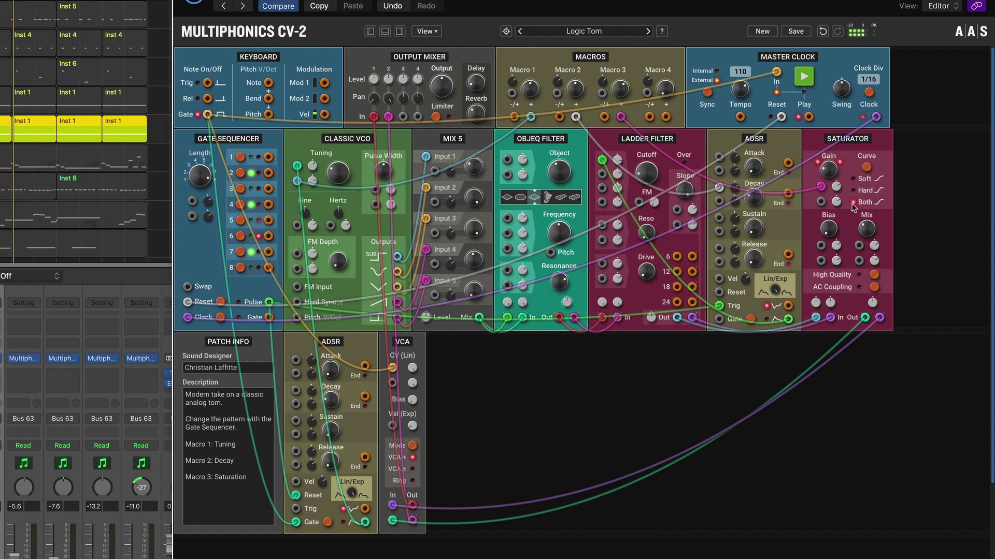
key(space)
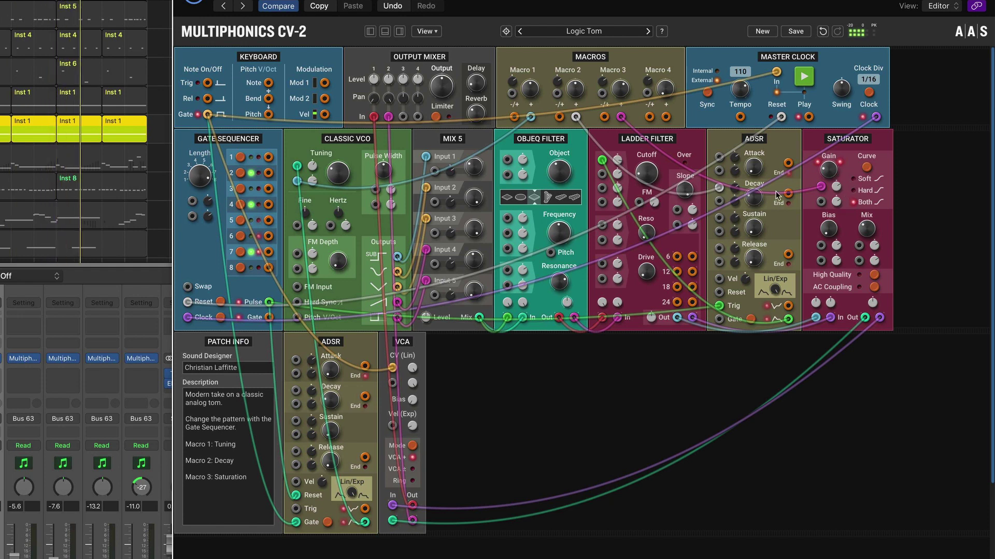
drag(760, 152, 645, 147)
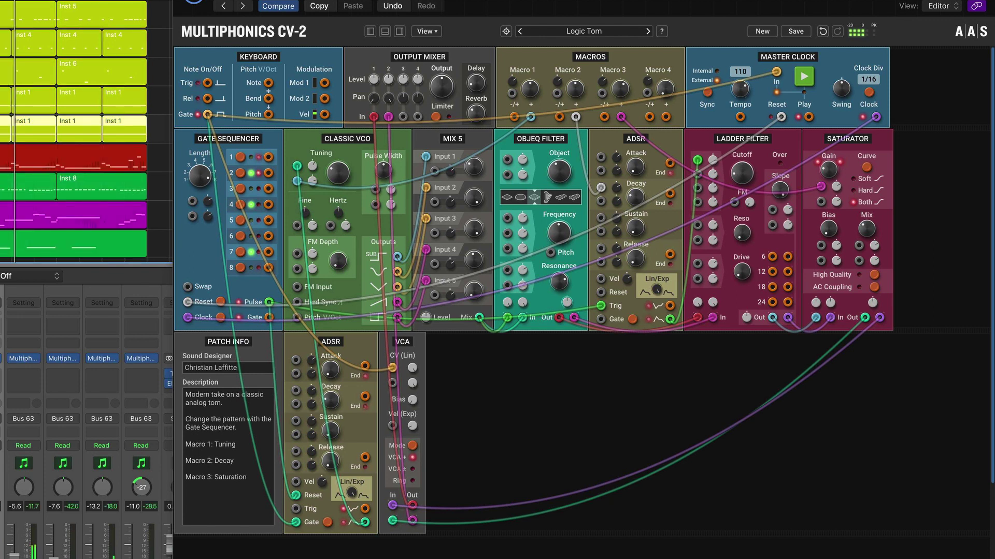
Isolate the Multi Growl track, stop playback, and trace the patch from the Glide module to the Polarizing Mix 5 inputs.
click(73, 155)
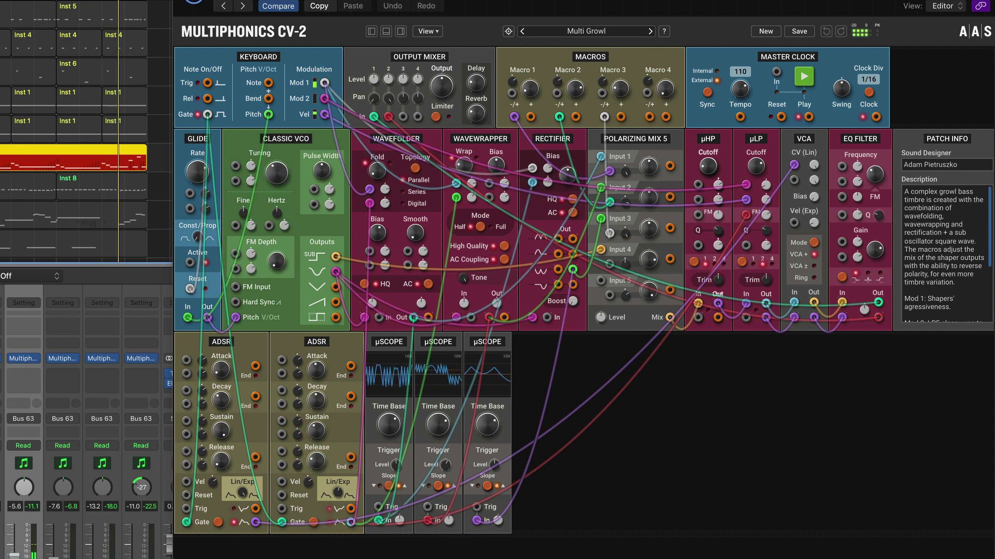
key(space)
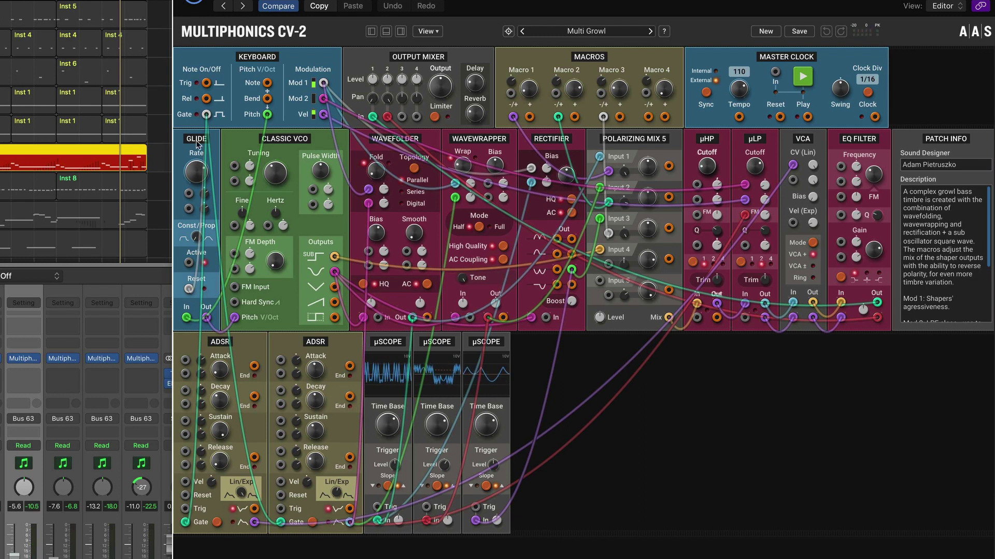
drag(195, 169, 348, 161)
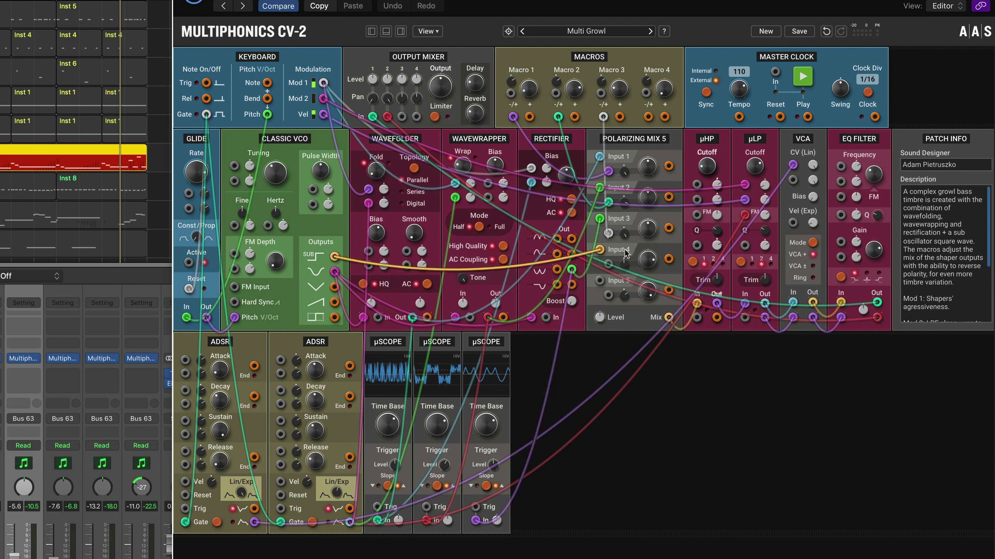
click(649, 228)
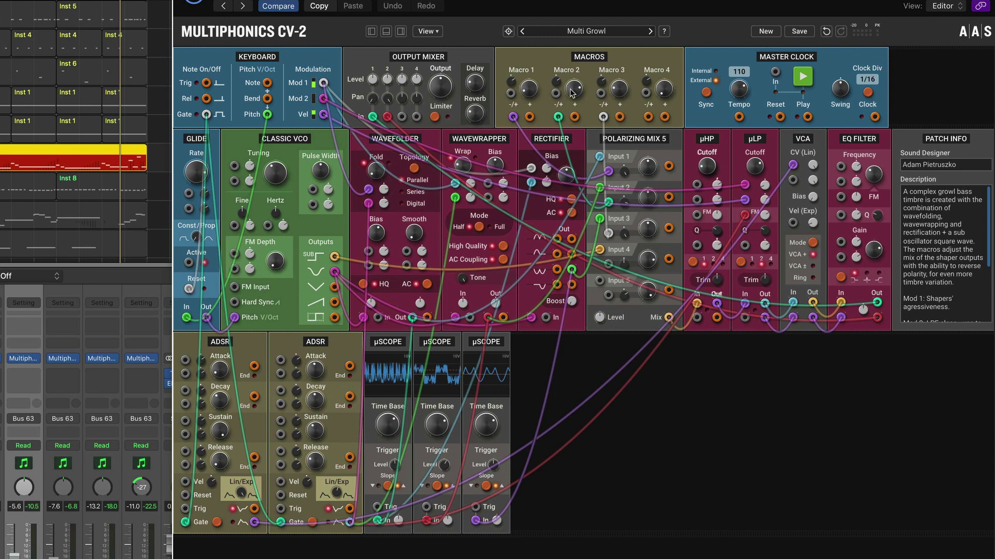
Vary Macros 1, 2 and 3 in Multi Growl, and adjust the Polarizing Mix 5 levels for Input 1 and Input 4.
drag(528, 89, 526, 9)
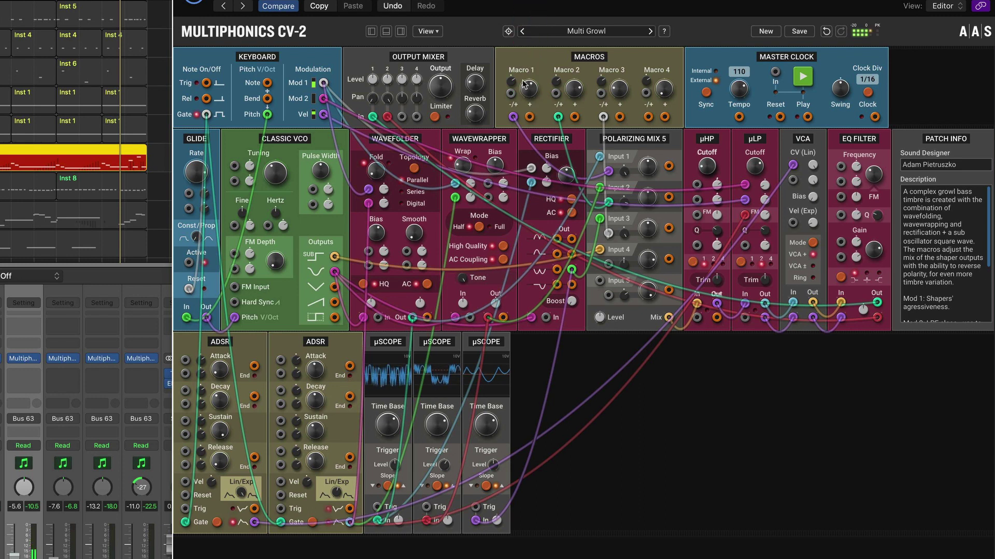
drag(524, 84, 531, 26)
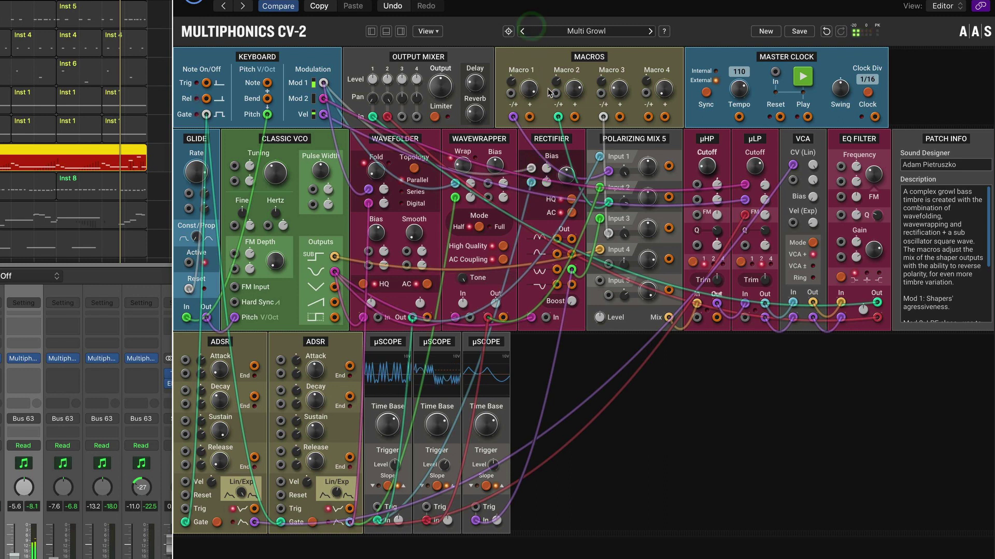
drag(574, 90, 580, 93)
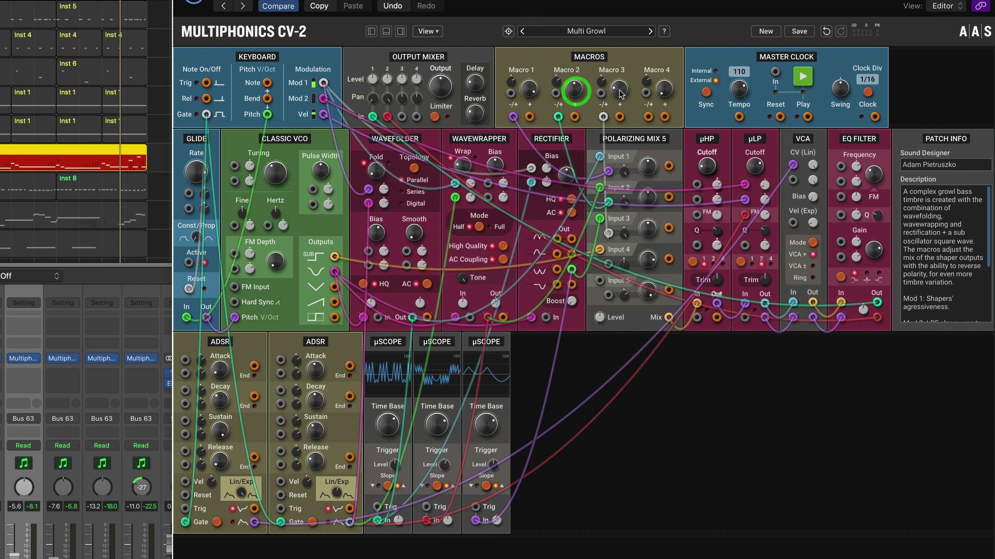
click(612, 89)
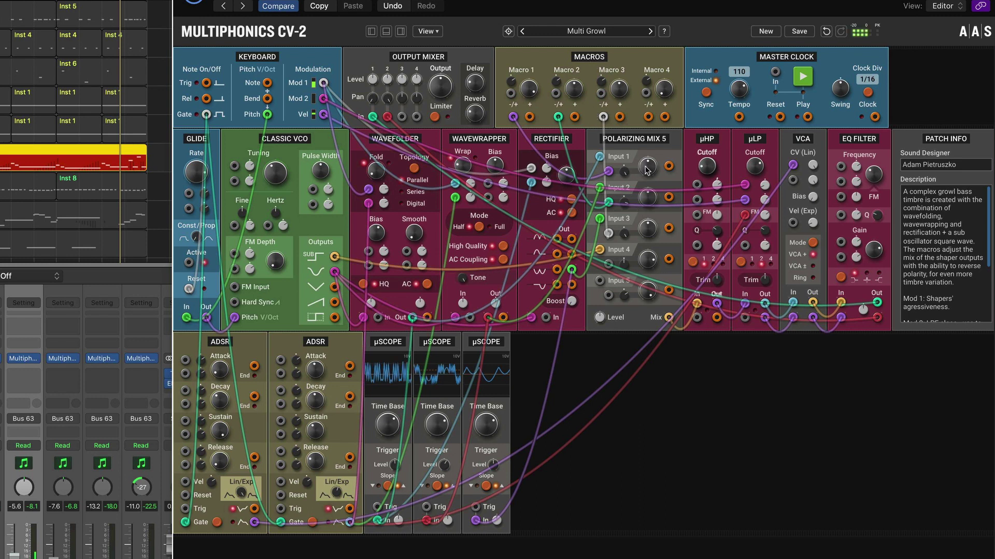
mouse_move(648, 170)
mouse_down()
mouse_move(639, 195)
mouse_move(644, 259)
mouse_move(636, 176)
mouse_up()
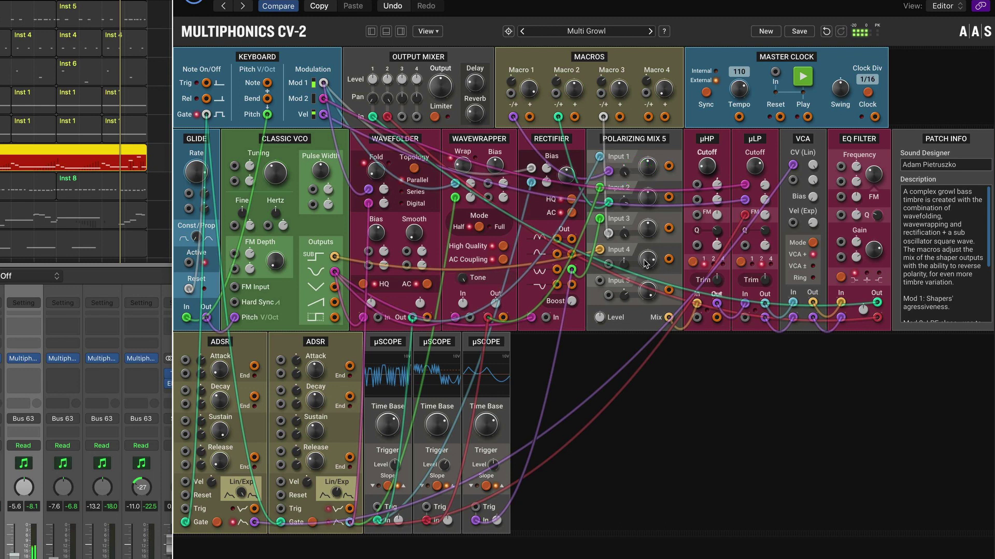
mouse_move(651, 263)
mouse_down()
mouse_move(647, 310)
mouse_move(646, 261)
mouse_up()
Sweep Macro 1 down and back up repeatedly, and raise Macros 2 and 3 to blend the shaper outputs.
drag(527, 91, 532, 248)
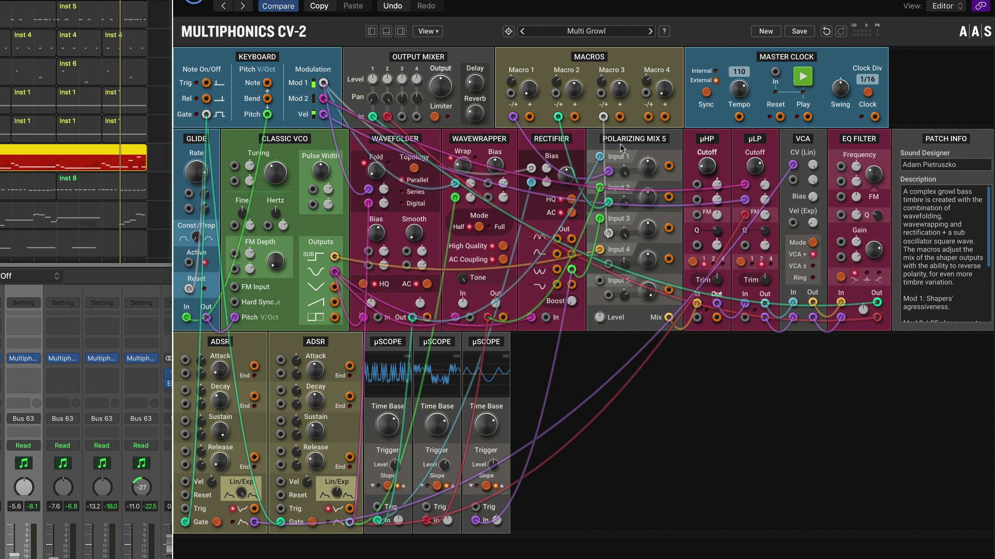
drag(529, 79, 537, 91)
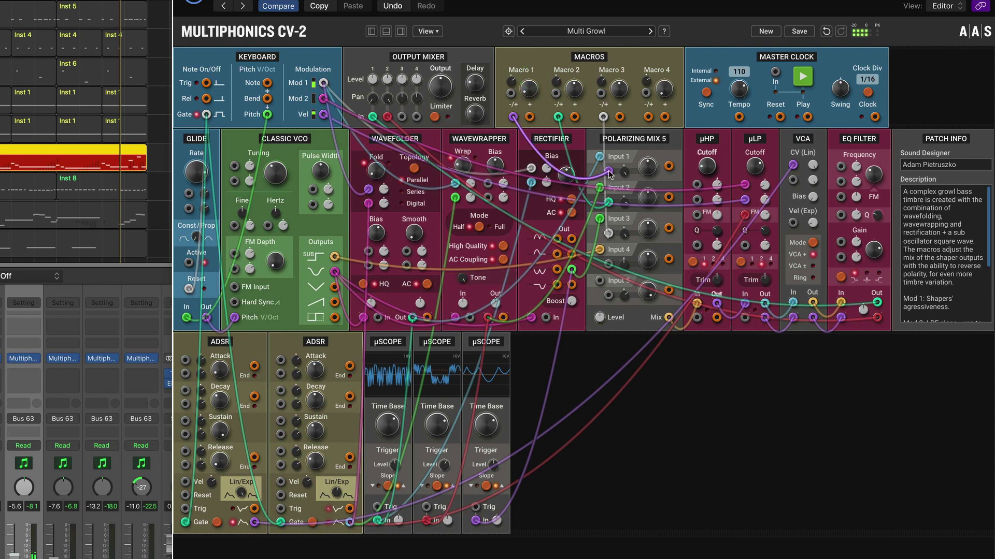
drag(530, 89, 529, 270)
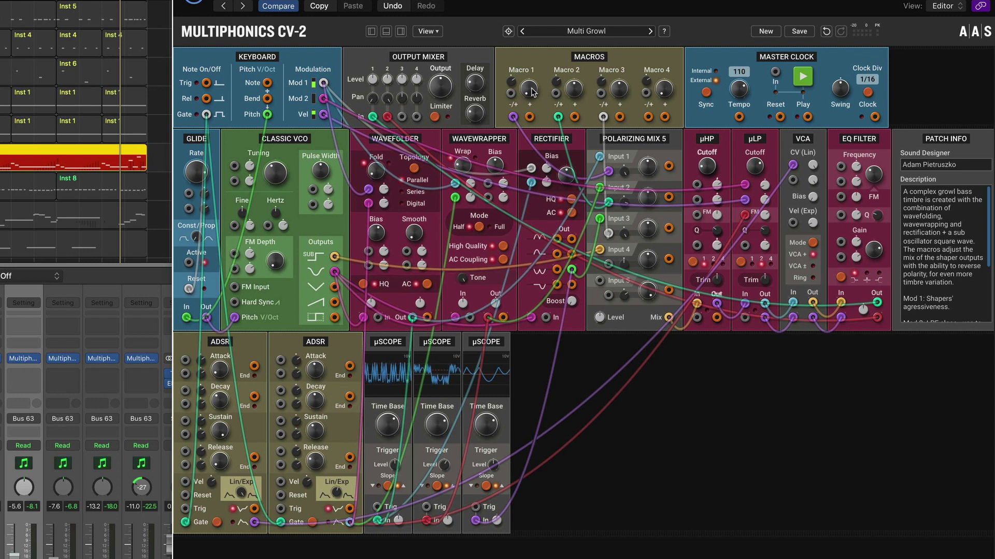
drag(533, 92, 527, 53)
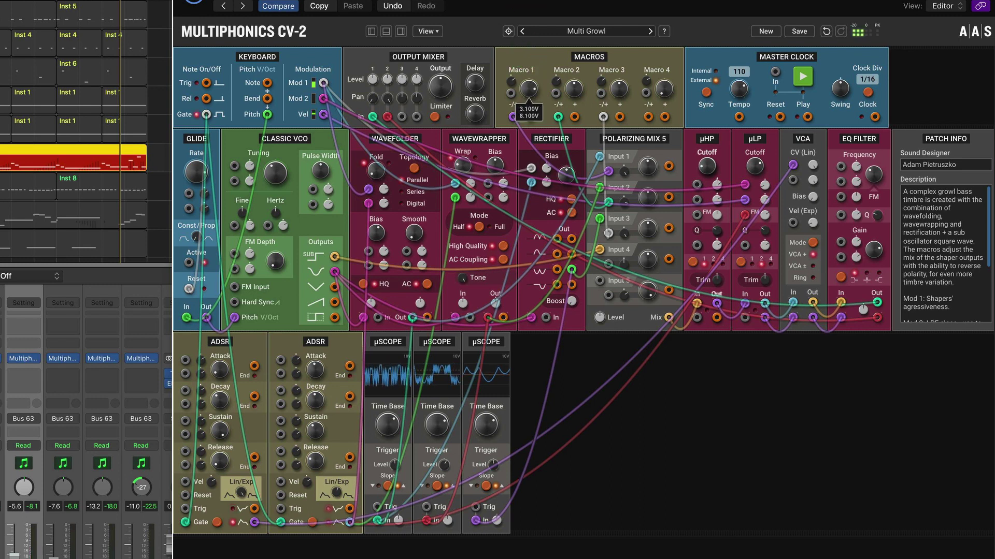
drag(573, 80, 577, 42)
drag(625, 91, 627, 51)
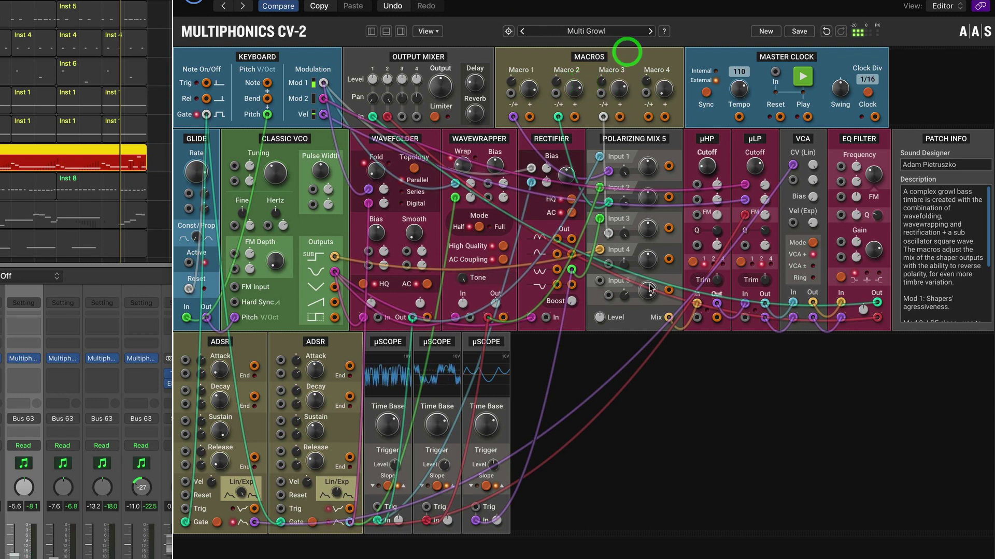
Adjust the Polarizing Mix 5 Input 4 level while sweeping Macro 1 across its range in Multi Growl.
mouse_move(643, 260)
mouse_down()
mouse_move(648, 215)
mouse_move(646, 252)
mouse_up()
drag(528, 92, 523, 224)
drag(646, 258, 646, 251)
drag(529, 88, 529, 1)
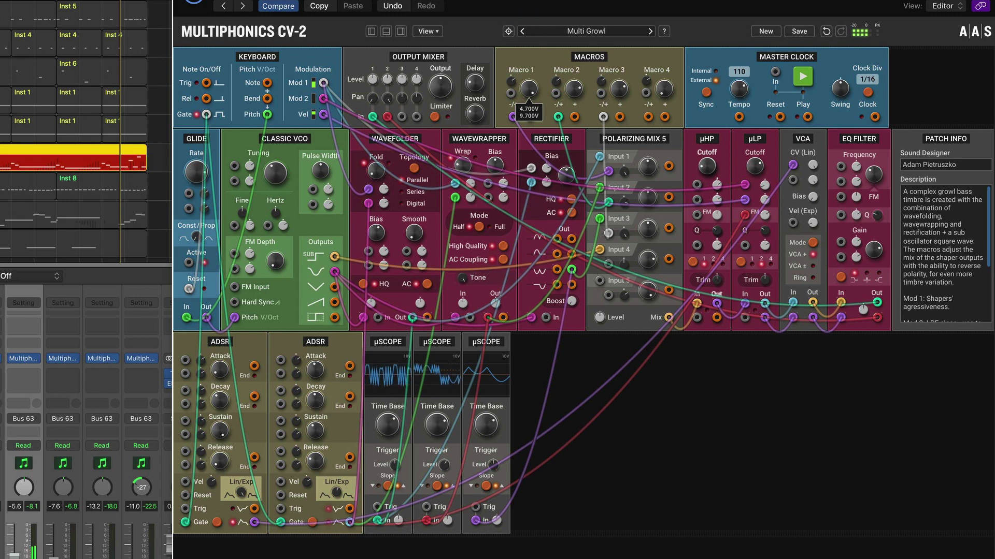
drag(530, 1, 539, 65)
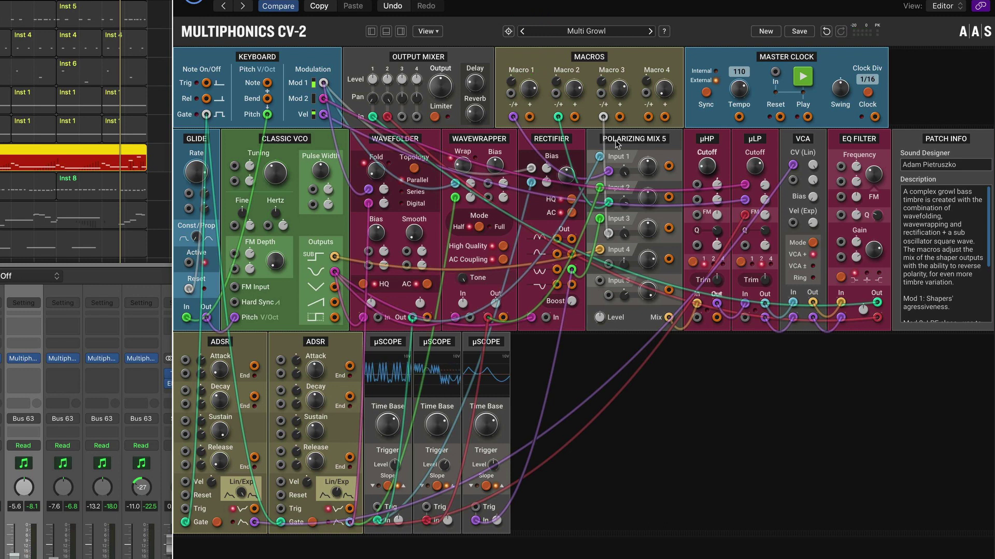
scroll(609, 197, right, 1)
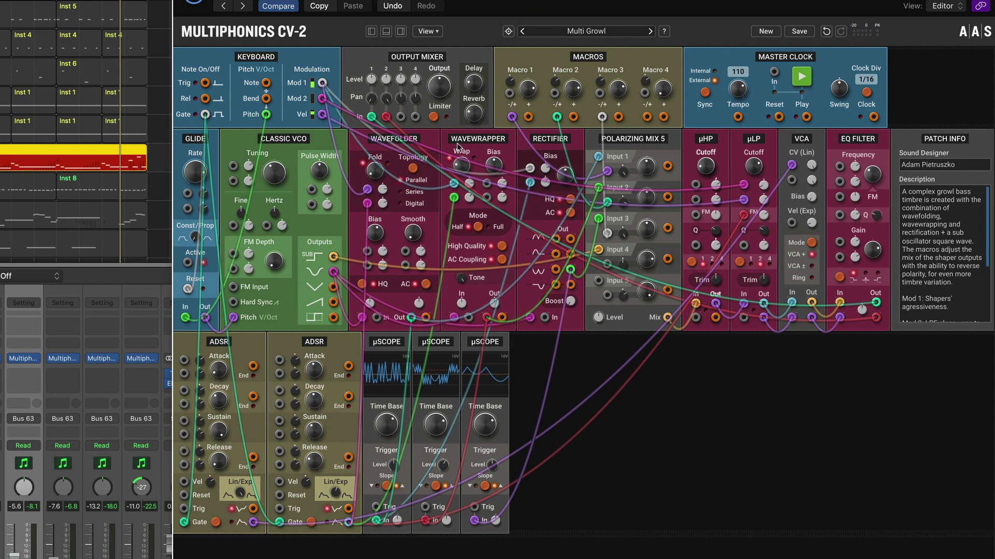
Restore the original Multi Growl patch by switching to the next preset and back.
scroll(427, 143, right, 1)
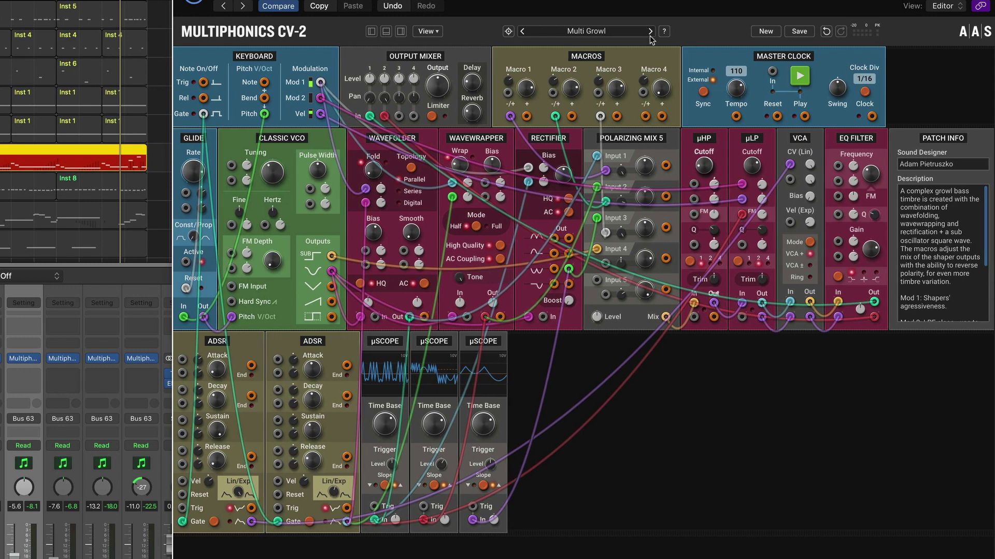
click(649, 32)
click(523, 31)
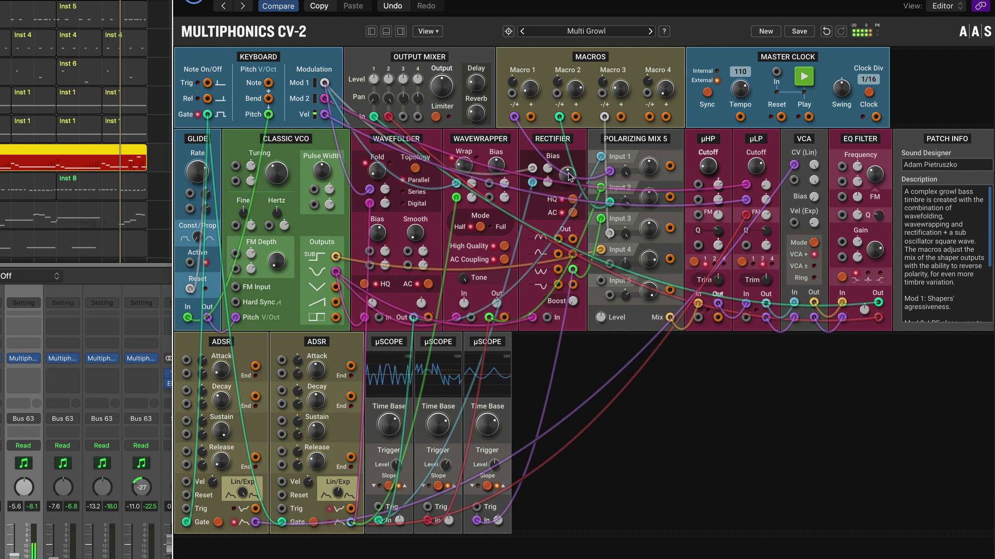
Vary the Rectifier, Wavewrapper and Wavefolder bias controls during playback, and reload the Multi Growl preset.
mouse_move(568, 171)
mouse_down()
mouse_move(567, 127)
mouse_move(565, 251)
mouse_move(569, 186)
mouse_move(559, 191)
mouse_move(572, 88)
mouse_move(564, 229)
mouse_move(570, 134)
mouse_move(564, 165)
mouse_up()
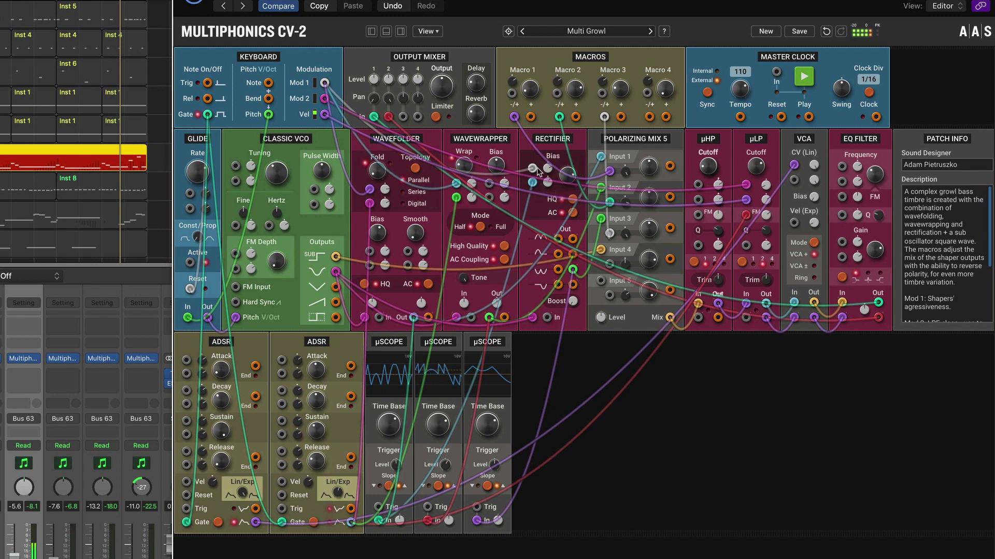
drag(496, 166, 464, 155)
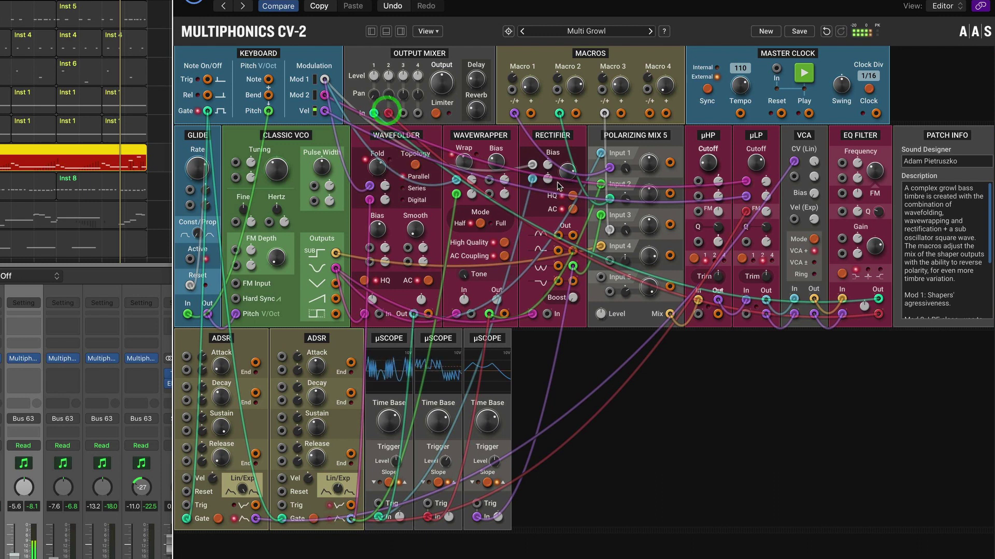
mouse_move(464, 162)
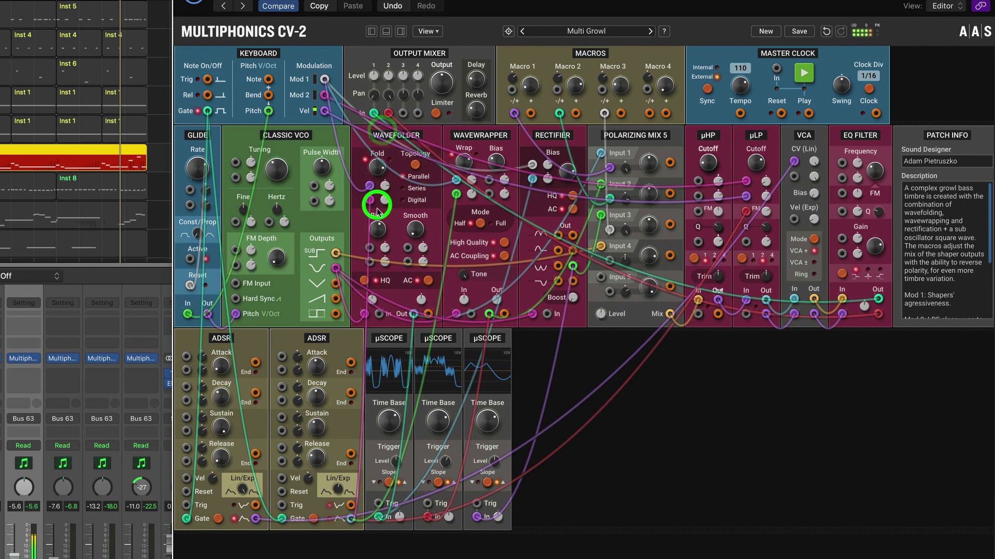
mouse_move(378, 227)
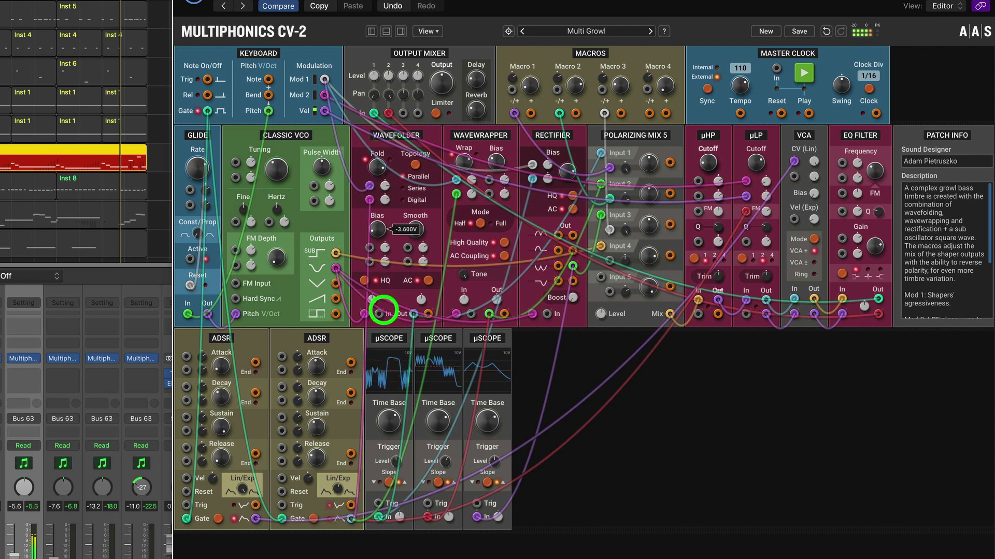
scroll(378, 227, down, 1)
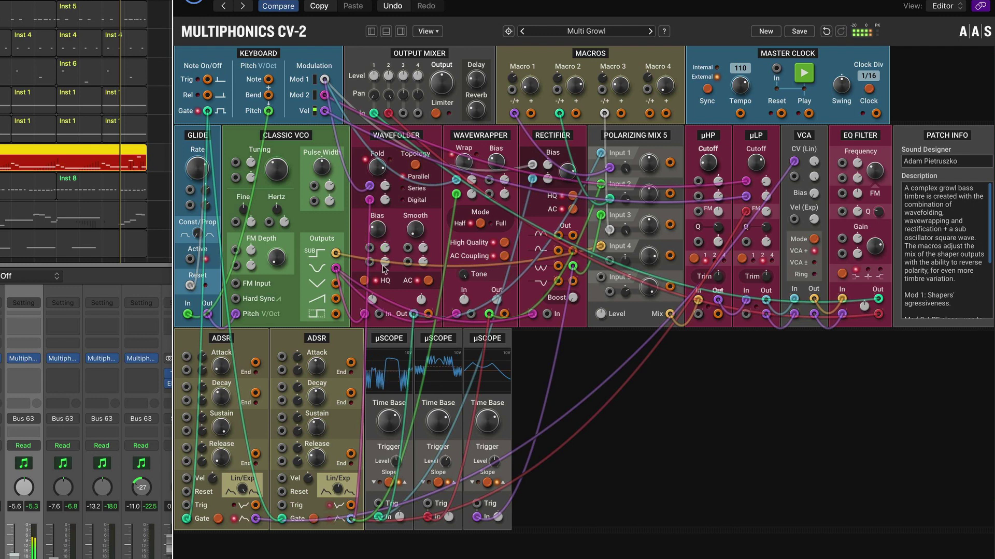
mouse_move(377, 234)
mouse_down()
mouse_move(377, 216)
mouse_move(377, 241)
mouse_up()
drag(376, 193, 371, 233)
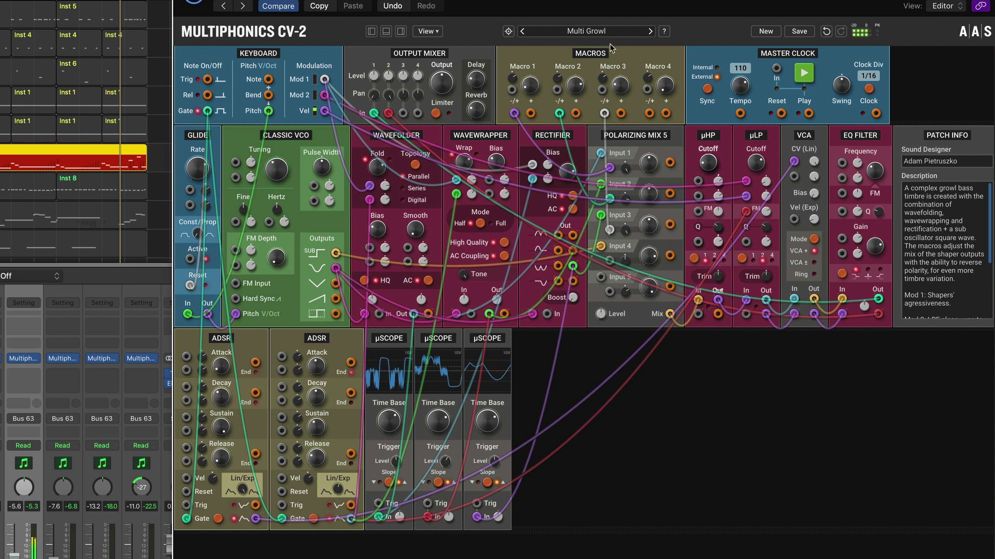
click(650, 31)
click(523, 32)
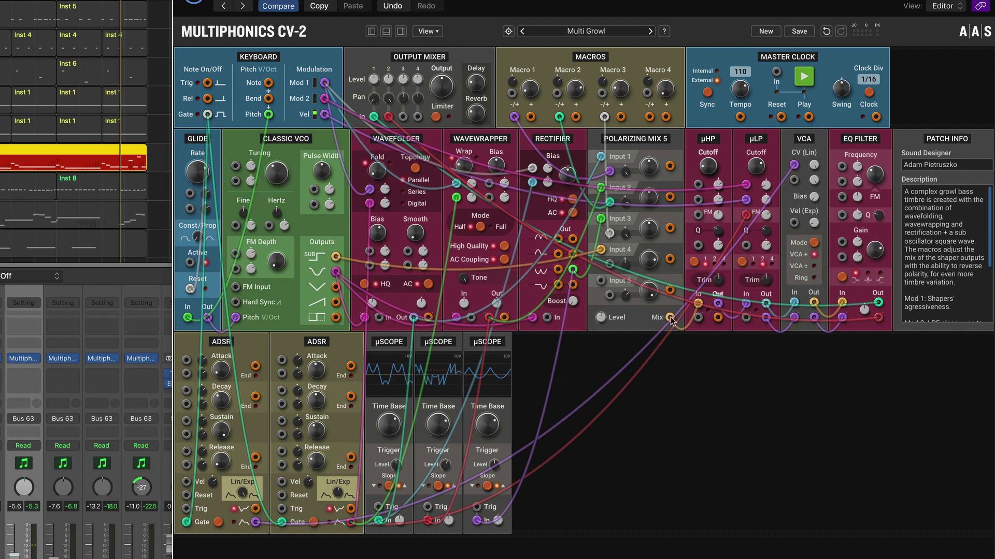
Trace the Polarizing Mix 5 output through the µHP and µLP filters, examining both Cutoff controls.
drag(671, 321, 698, 303)
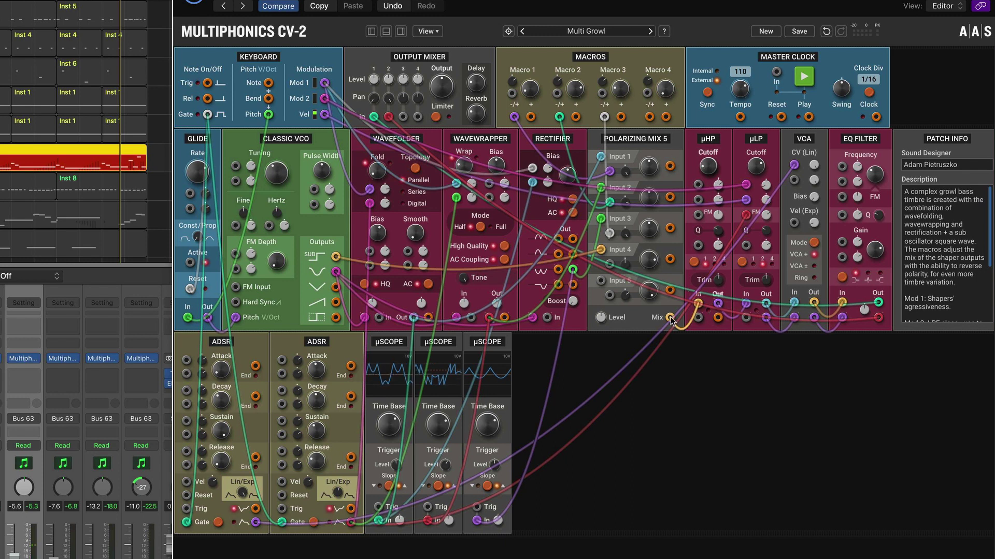
click(704, 261)
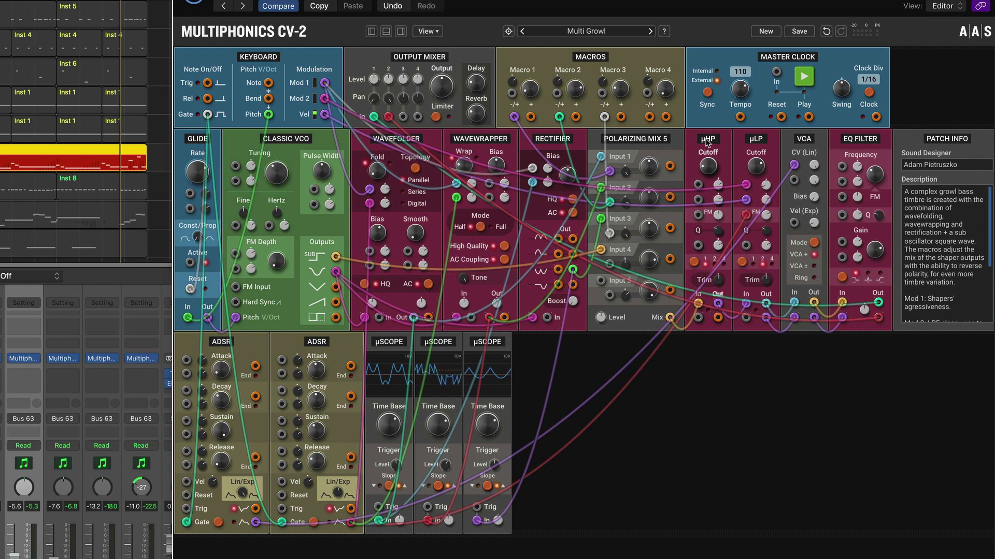
click(707, 165)
scroll(719, 307, right, 1)
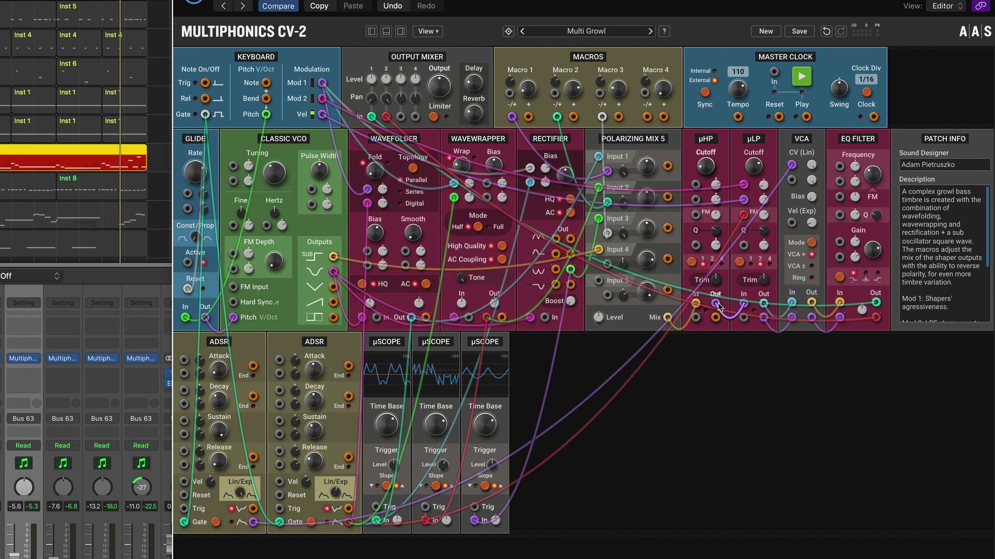
scroll(719, 307, left, 1)
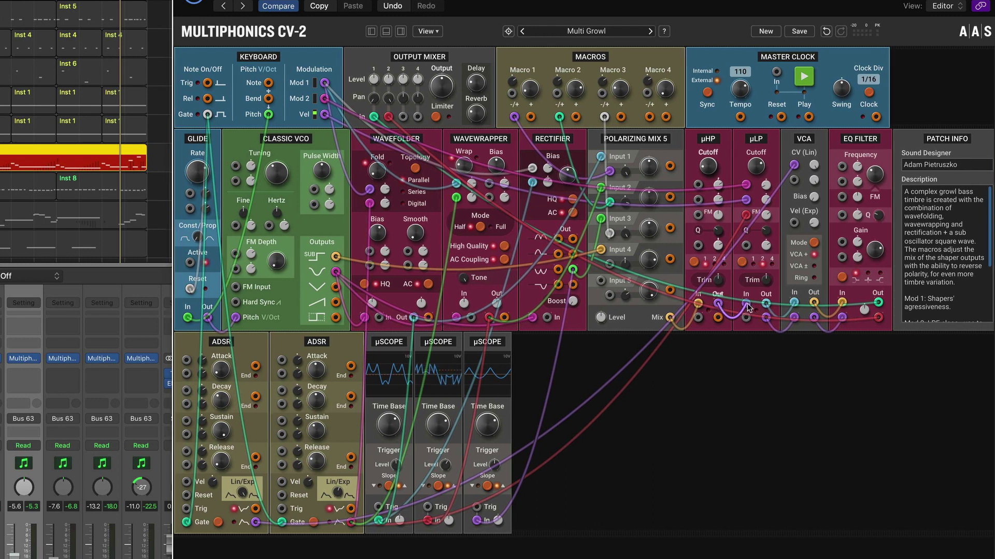
click(757, 166)
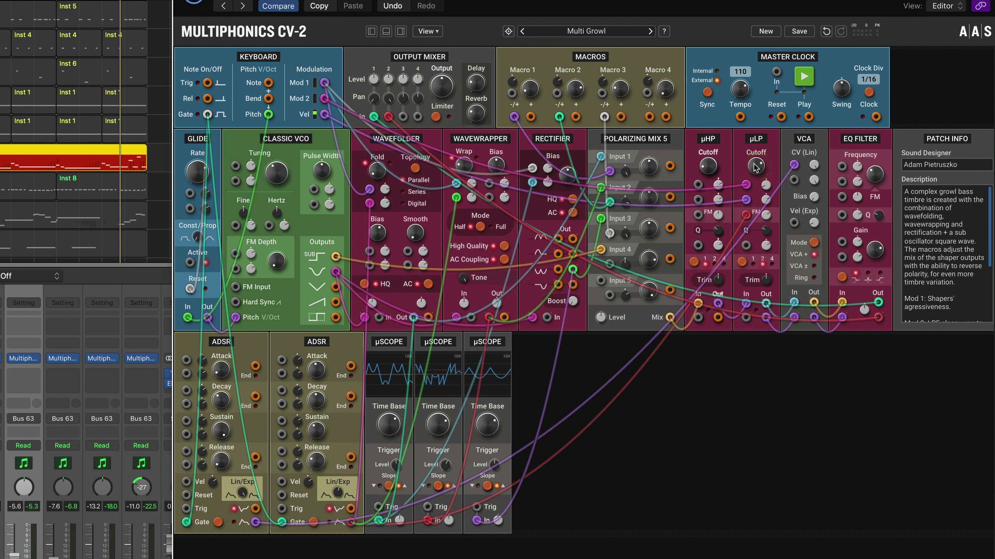
mouse_move(756, 166)
mouse_down()
mouse_move(756, 111)
mouse_move(760, 168)
mouse_up()
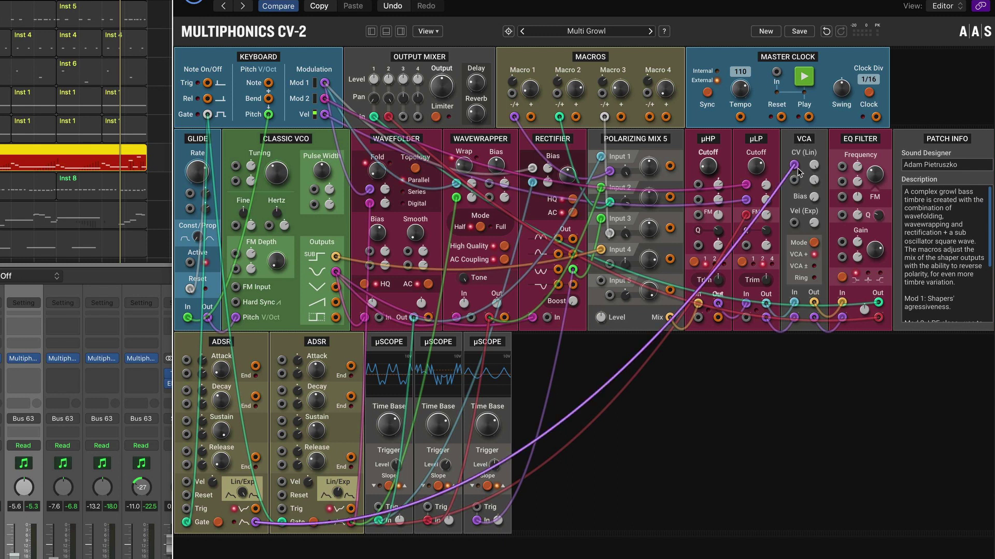
Try different Sustain, Decay and Attack settings on the ADSR that drives the VCA.
click(221, 430)
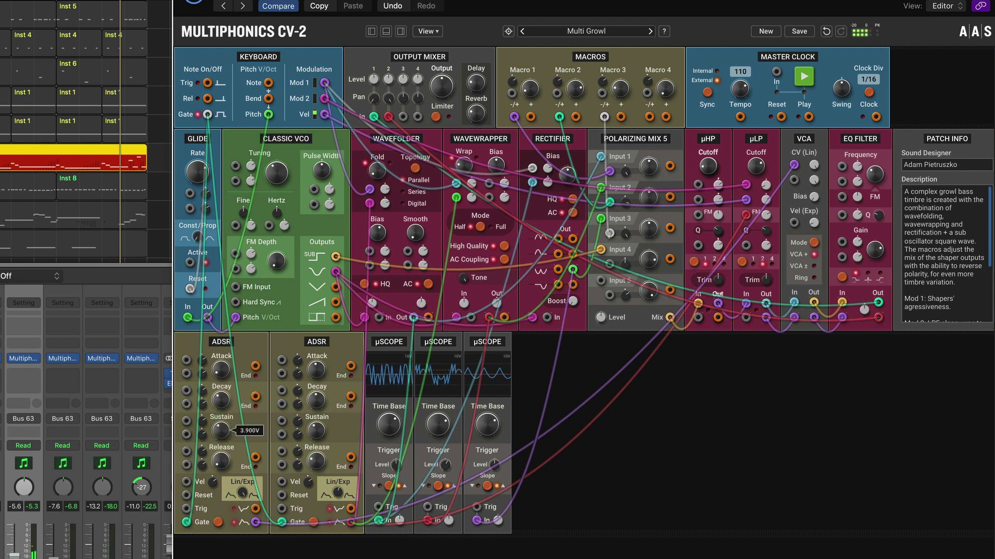
click(222, 408)
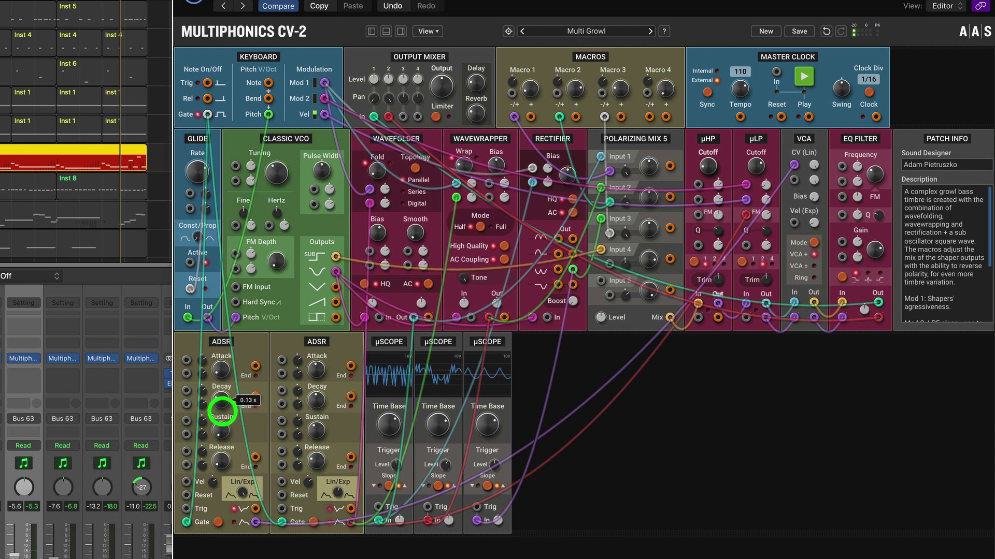
drag(222, 411, 221, 369)
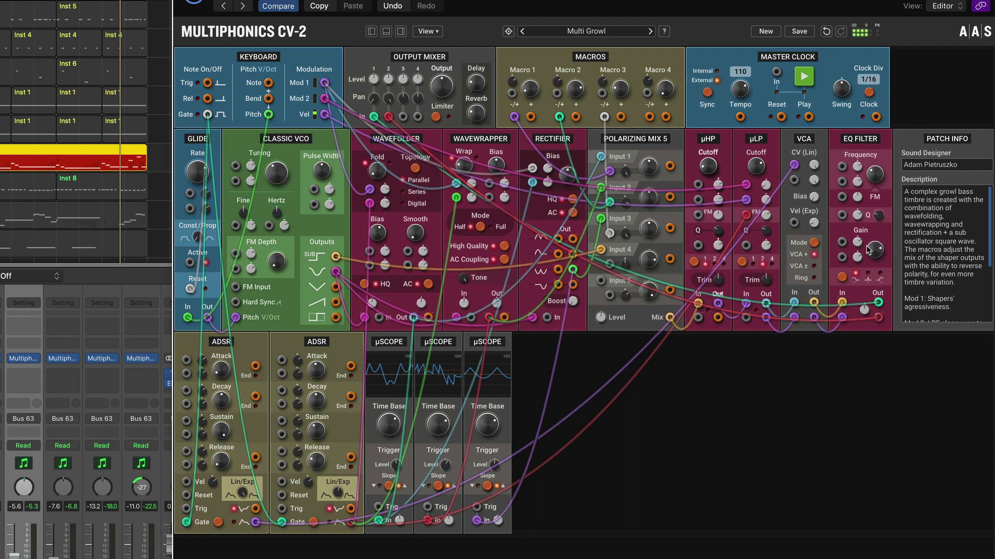
Vary the Gain, Frequency and Q of the EQ Filter during playback of the Multi Growl bass.
drag(873, 250, 873, 277)
click(875, 176)
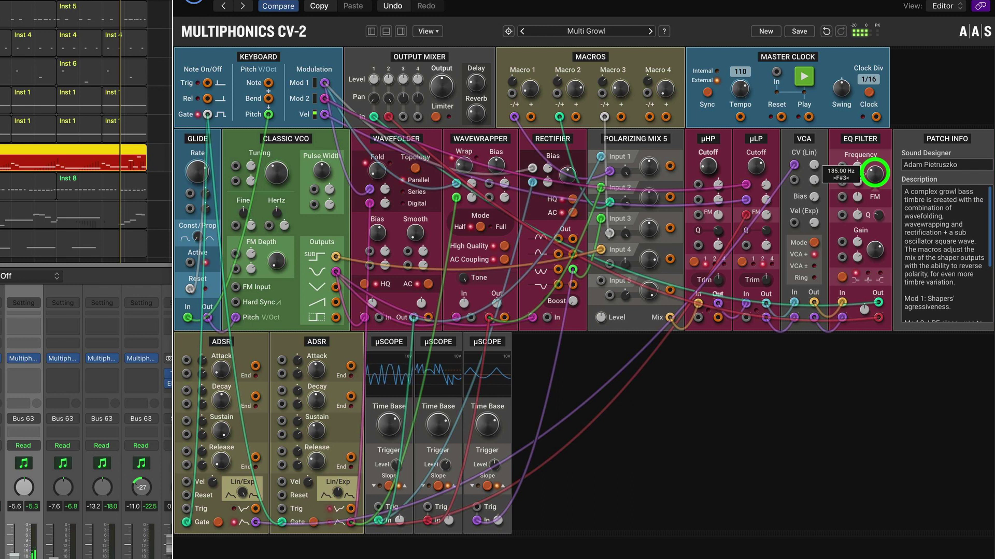
click(876, 249)
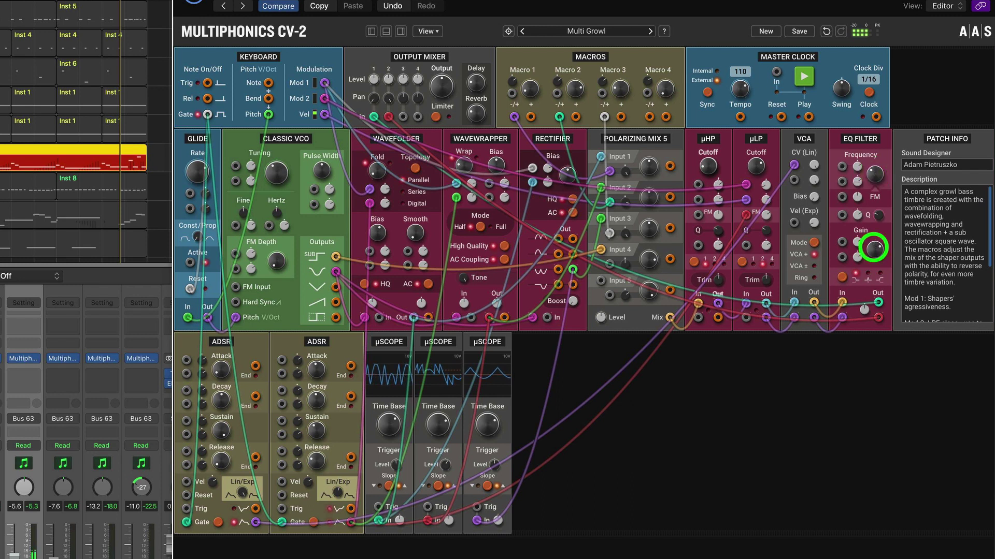
click(879, 216)
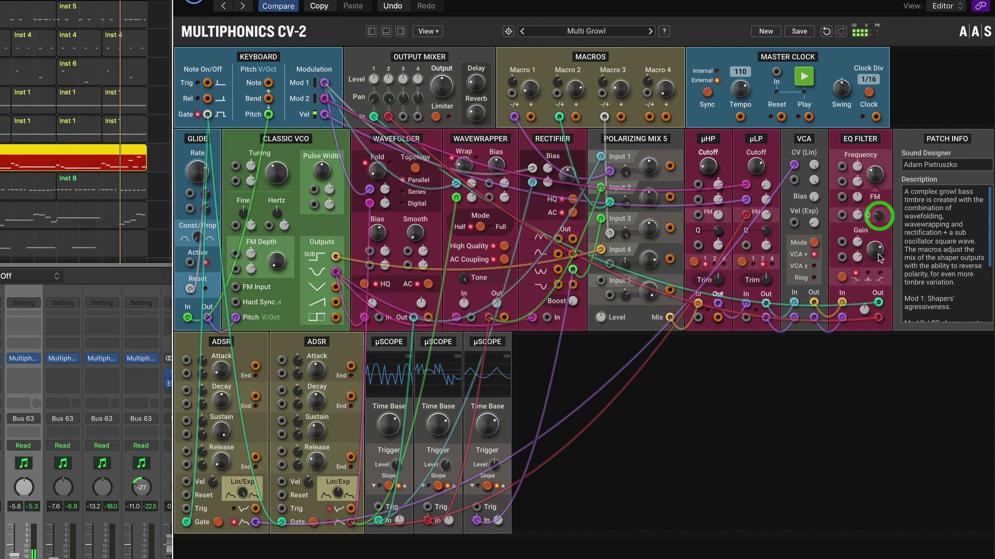
click(879, 199)
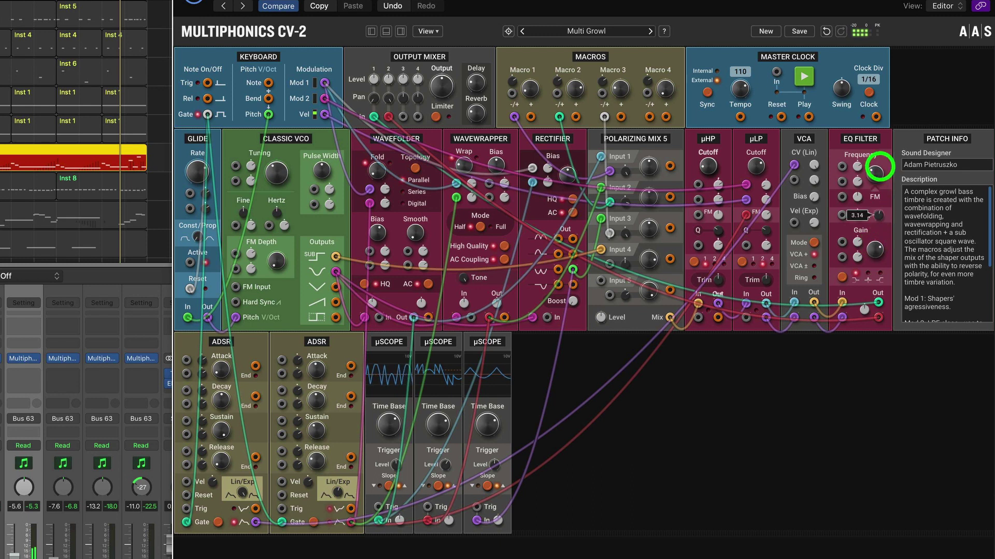
mouse_move(879, 215)
mouse_down()
mouse_move(884, 251)
mouse_move(878, 123)
mouse_move(879, 216)
mouse_up()
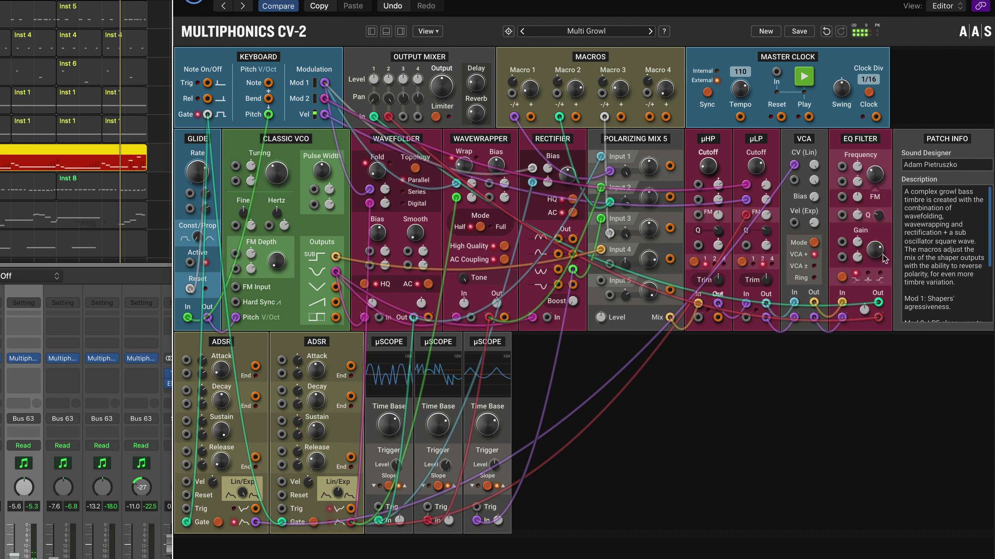
click(874, 244)
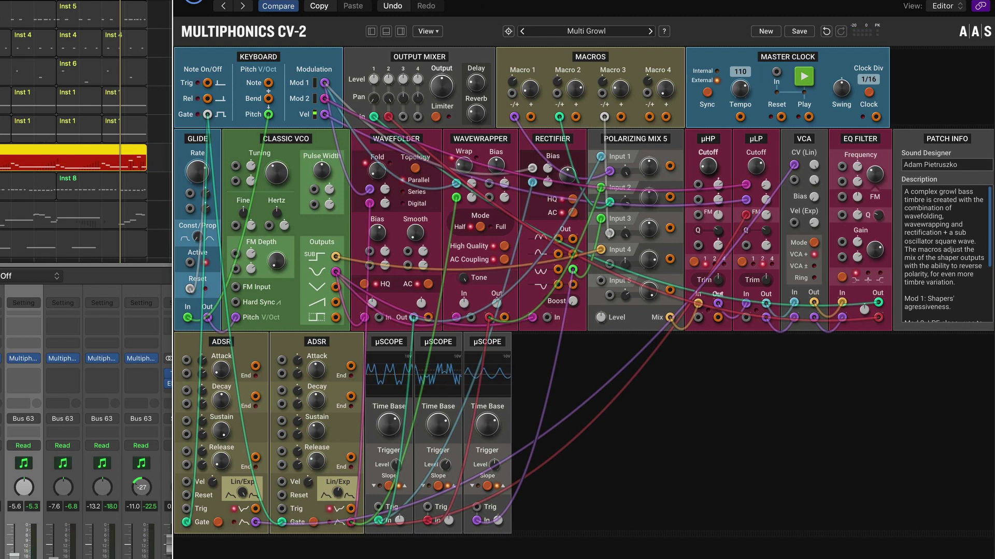
Look briefly at the House Lights track, return to Multi Growl, and reload its original preset.
key(Down)
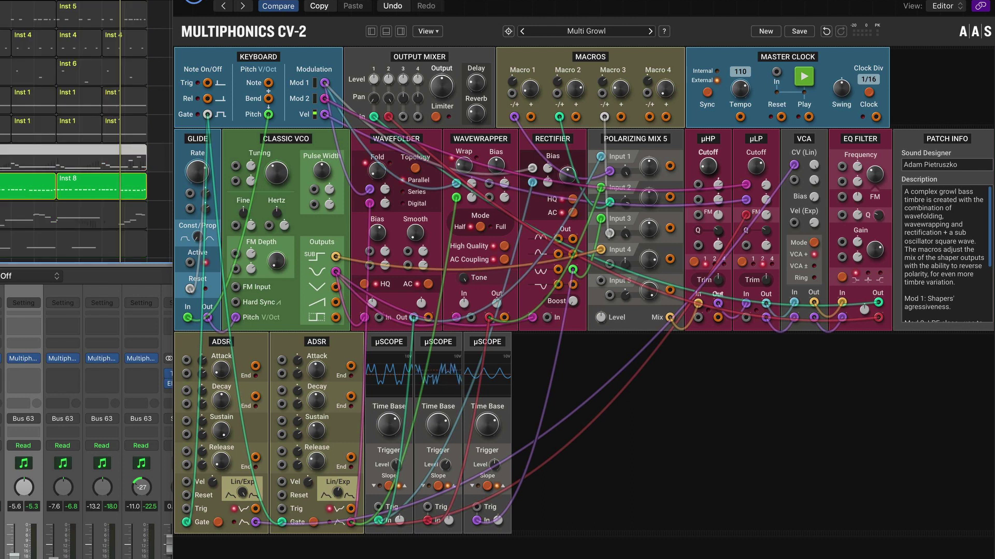
key(Down)
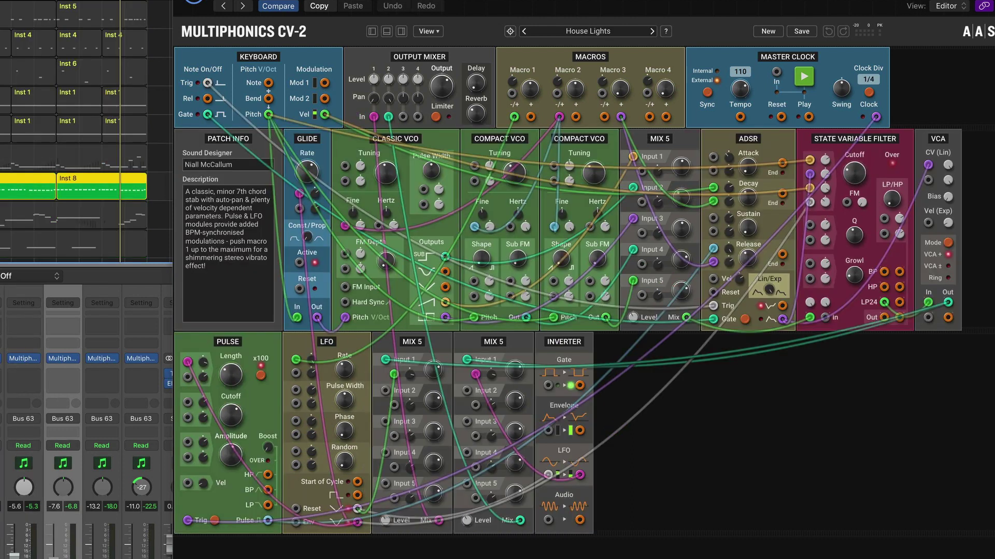
key(Up)
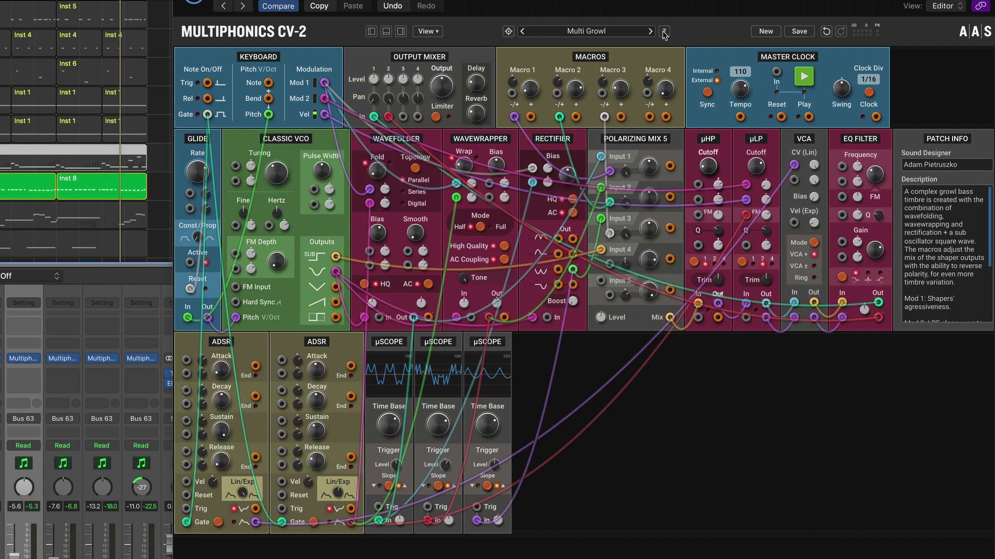
click(648, 31)
click(521, 32)
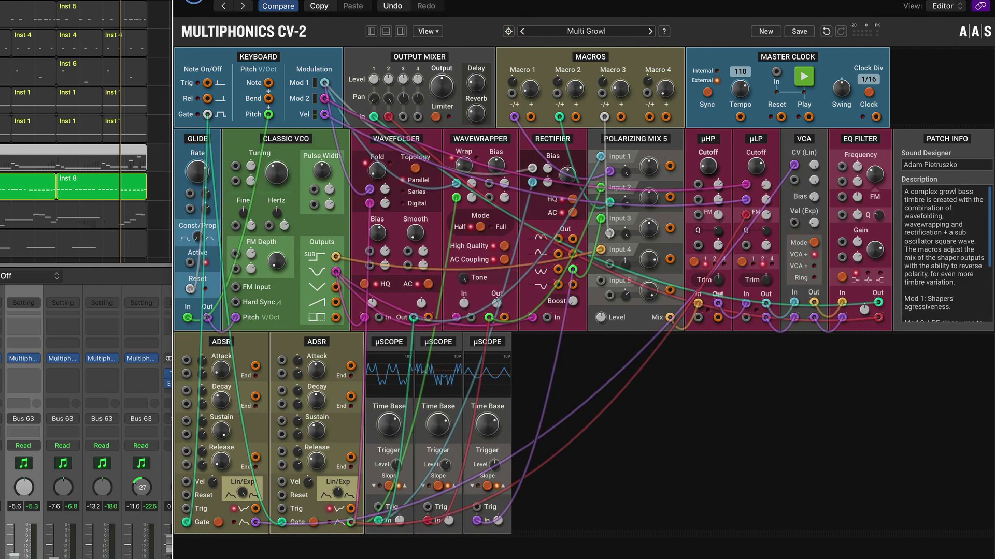
Switch to the House Lights track, open its Inst 8 region in the note editor, and play it.
key(Down)
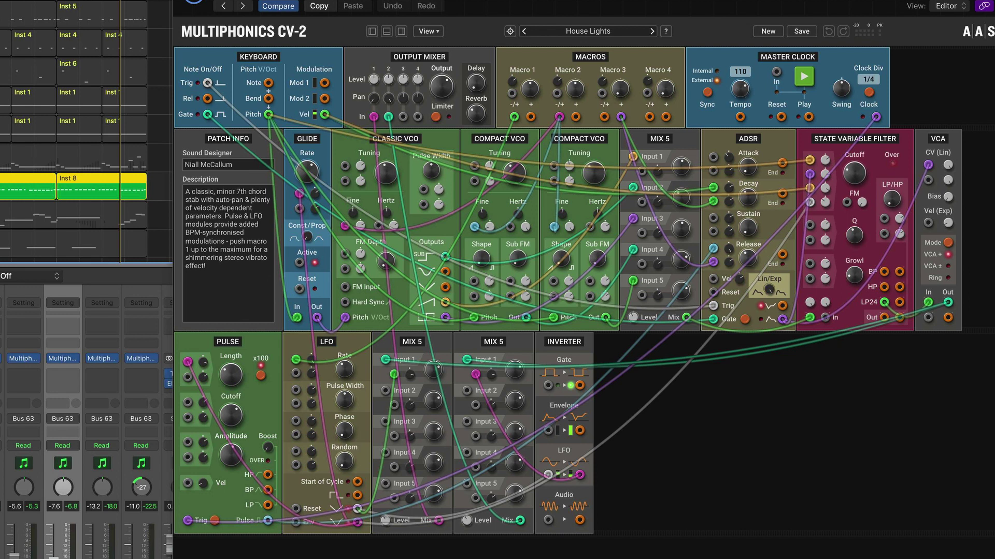
double_click(2, 181)
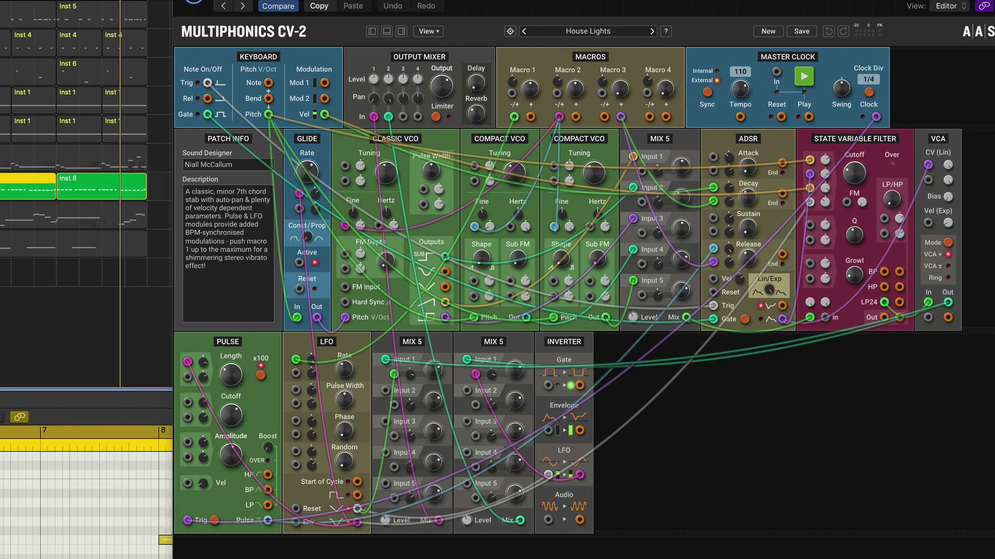
key(space)
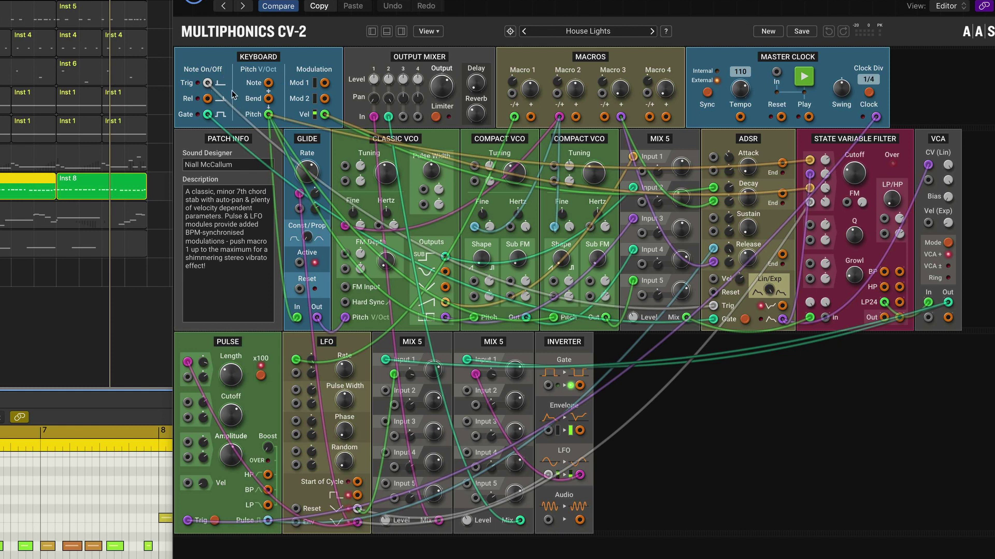
Trace the keyboard pitch to the Classic VCO and both Compact VCOs, and examine each oscillator's Tuning.
click(269, 115)
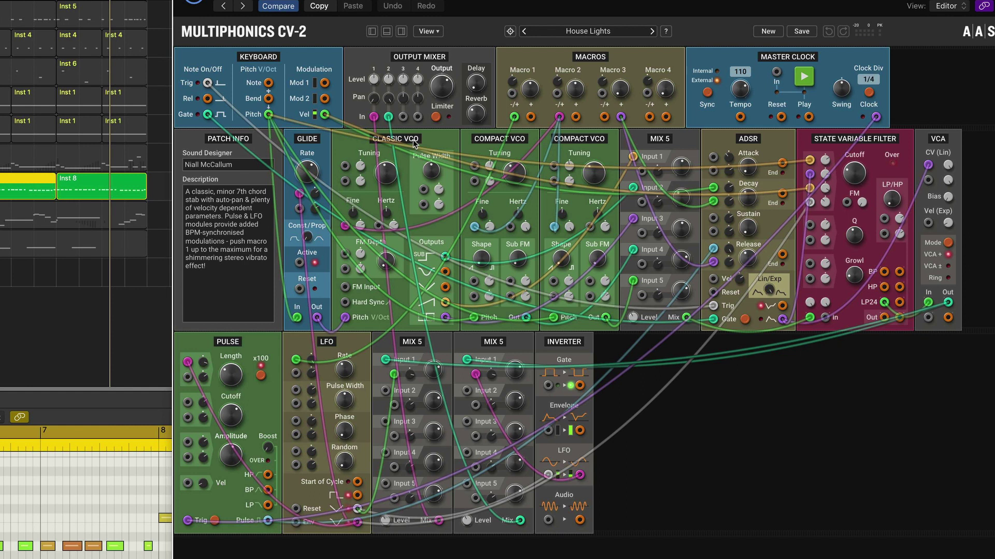
click(511, 144)
click(580, 141)
click(595, 175)
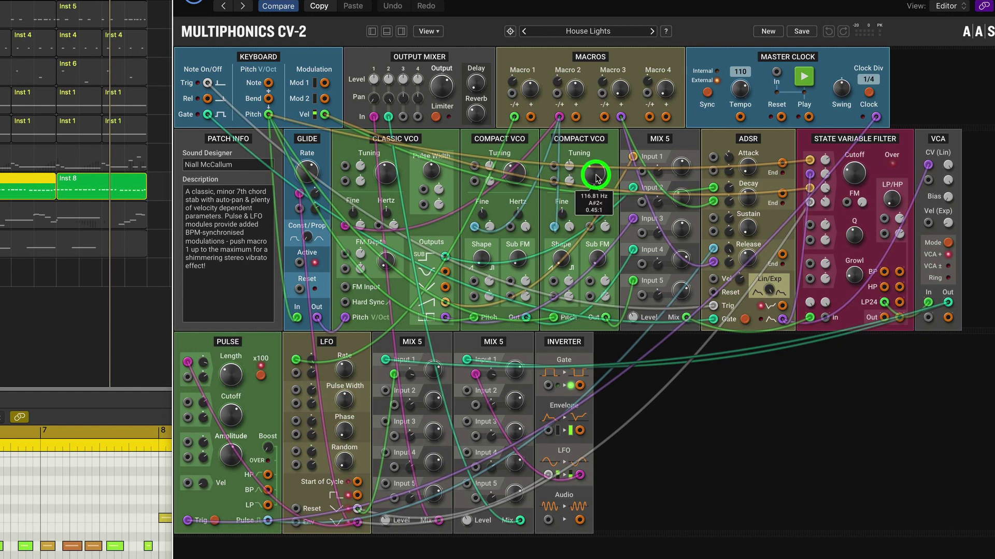
click(384, 176)
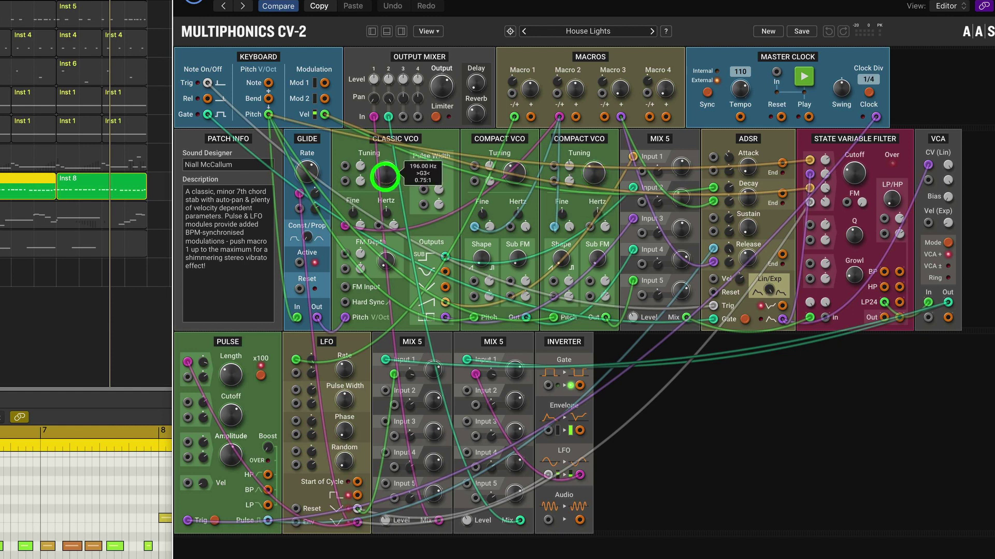
click(518, 172)
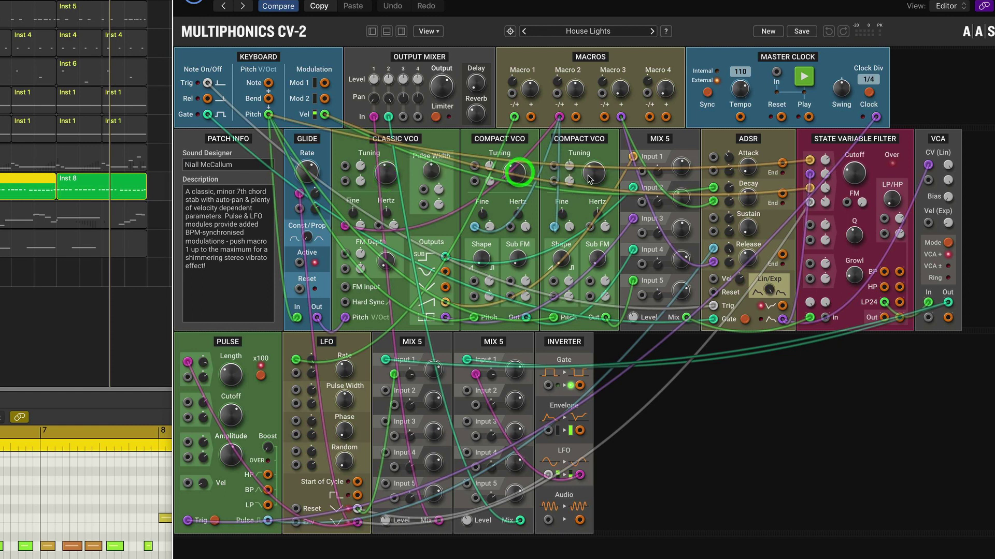
Compare the Tuning settings of both Compact VCOs with the Classic VCO's Tuning.
mouse_move(591, 175)
click(258, 345)
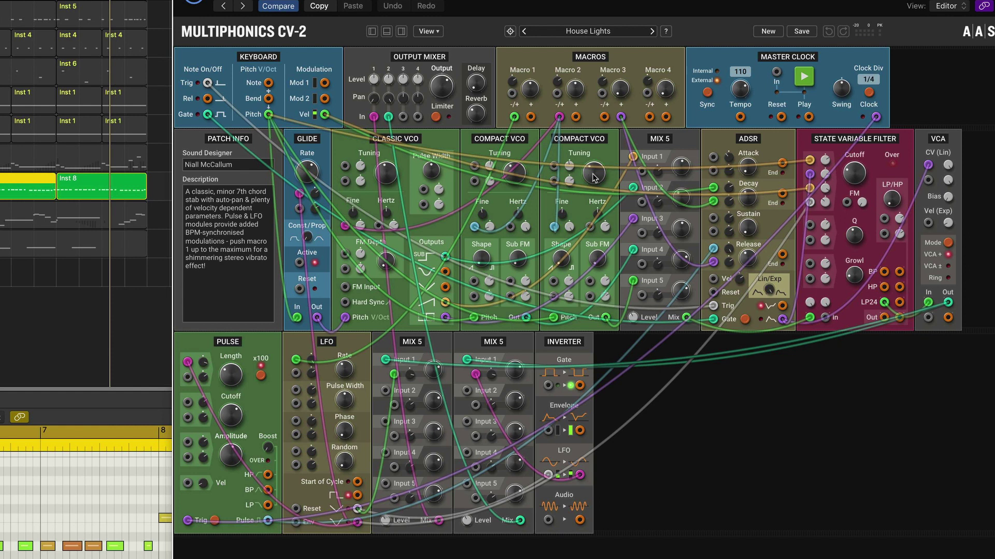
click(521, 174)
click(386, 175)
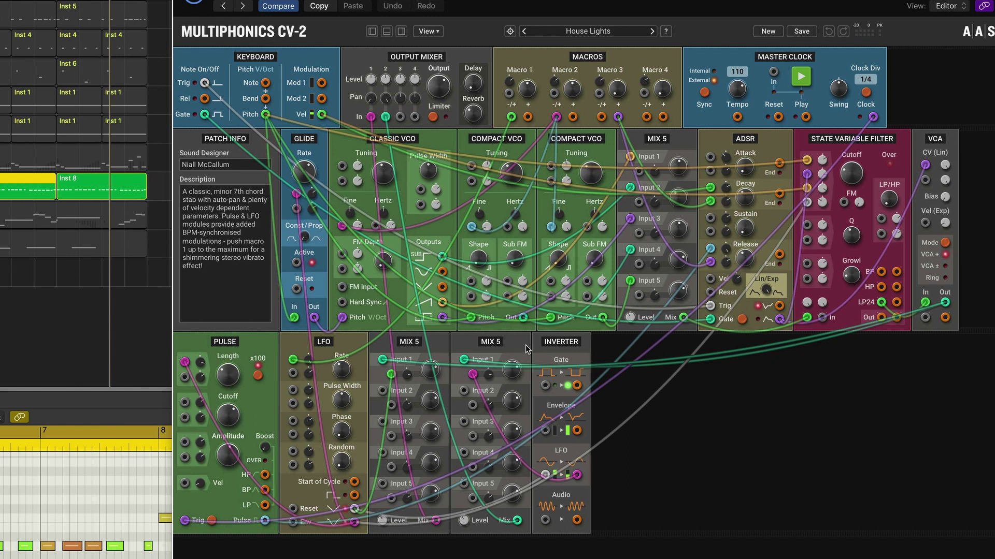
Move the Inverter module between the two lower-row Mix 5 modules, and check the Length setting of the Pulse module.
click(561, 346)
mouse_move(561, 346)
mouse_down()
mouse_move(408, 344)
mouse_move(451, 348)
mouse_up()
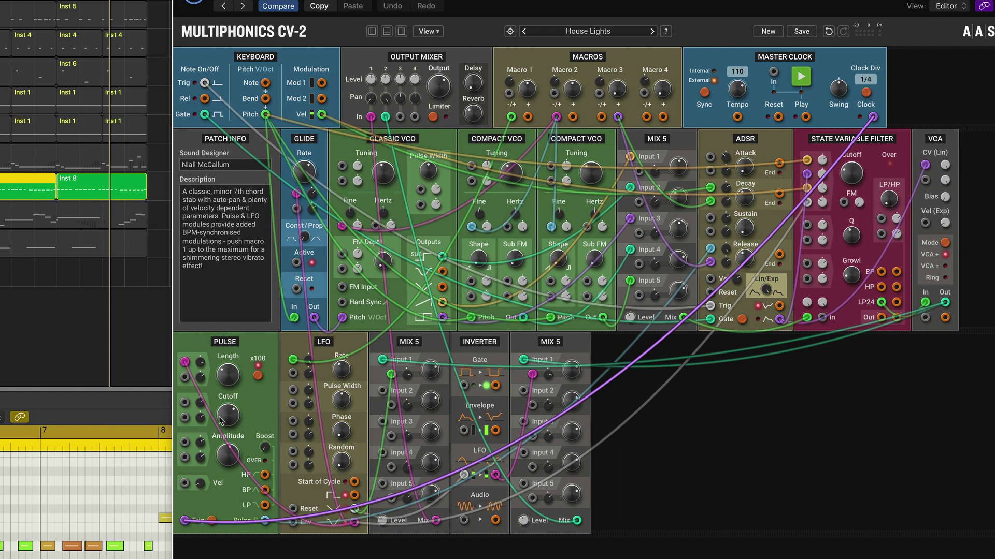
click(228, 380)
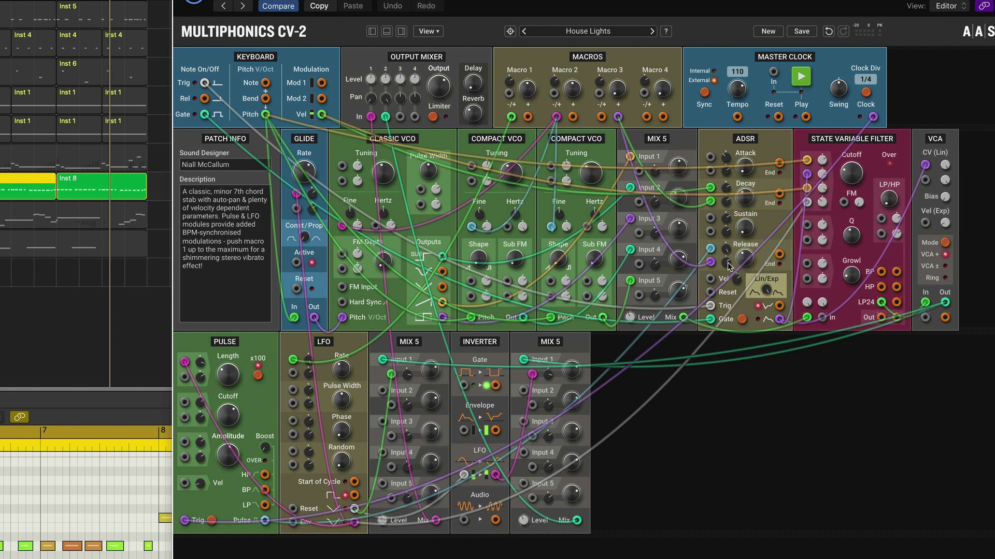
Trace the Pulse output to the ADSR's Release input and vary that input's modulation amount during playback.
click(264, 521)
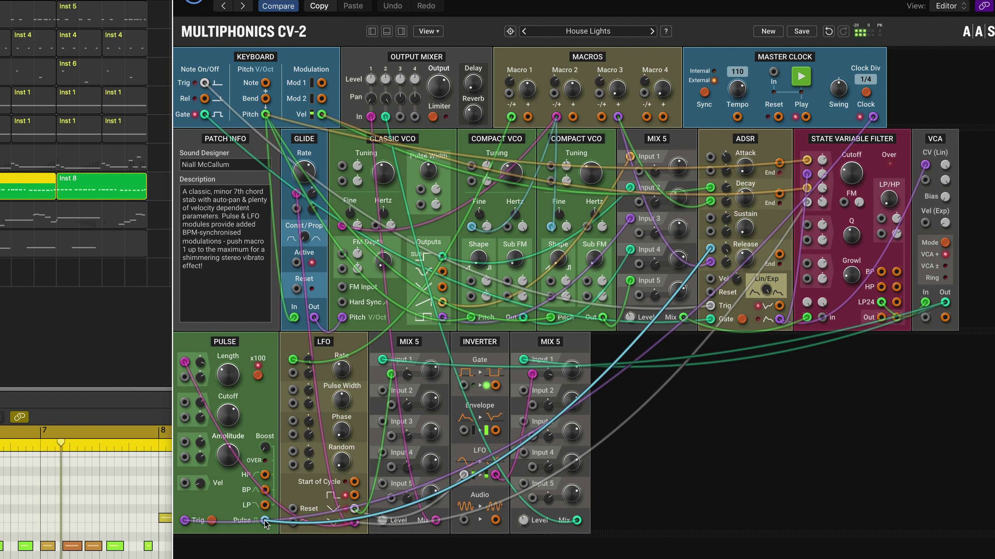
click(725, 262)
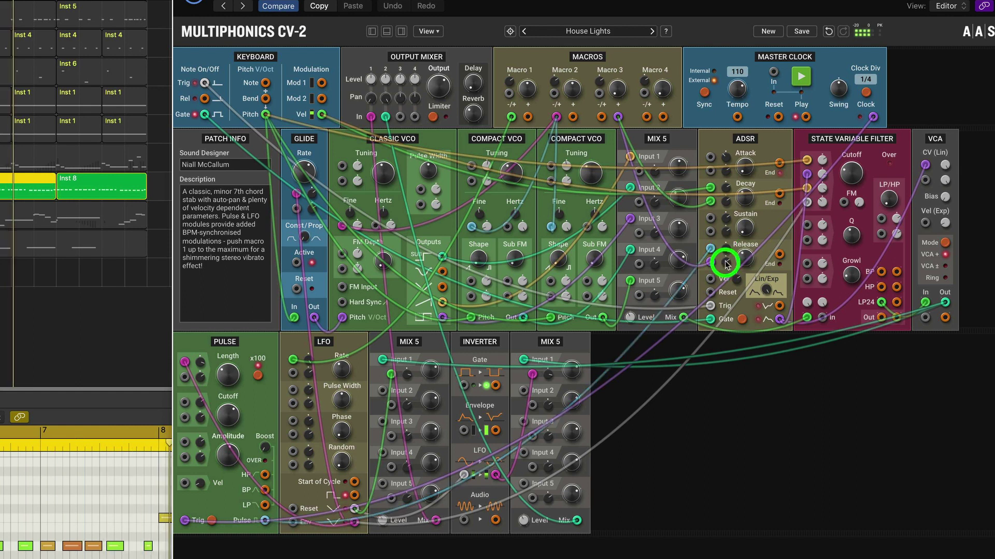
mouse_move(725, 263)
mouse_down()
mouse_move(738, 372)
mouse_move(735, 266)
mouse_up()
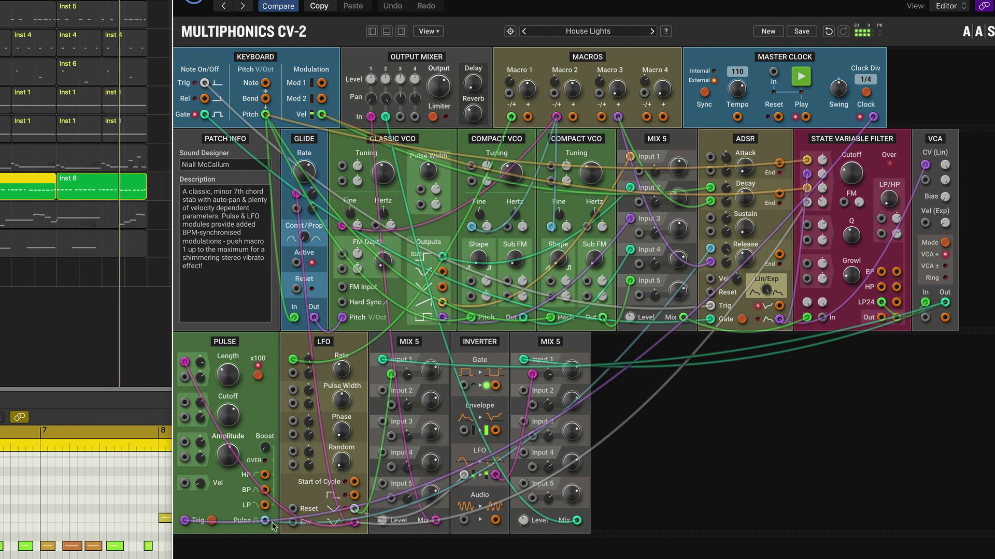
Vary the Pulse module's Length during playback, and check its x100 option.
drag(228, 374, 240, 330)
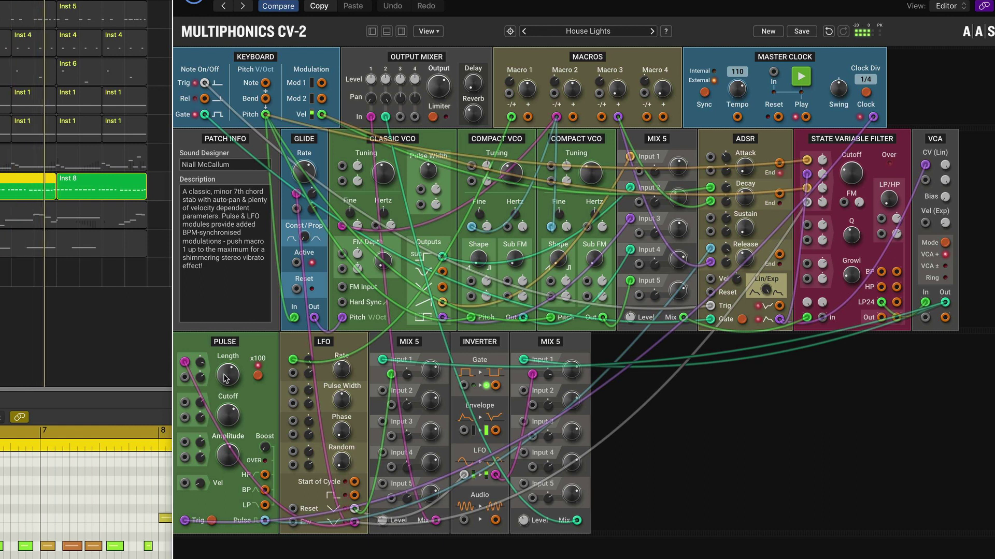
mouse_move(228, 377)
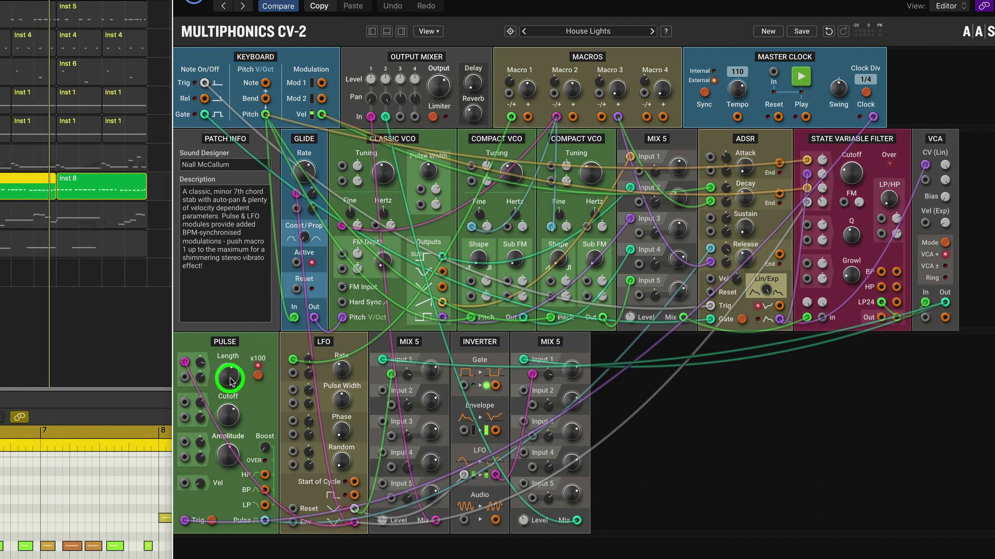
scroll(228, 377, down, 2)
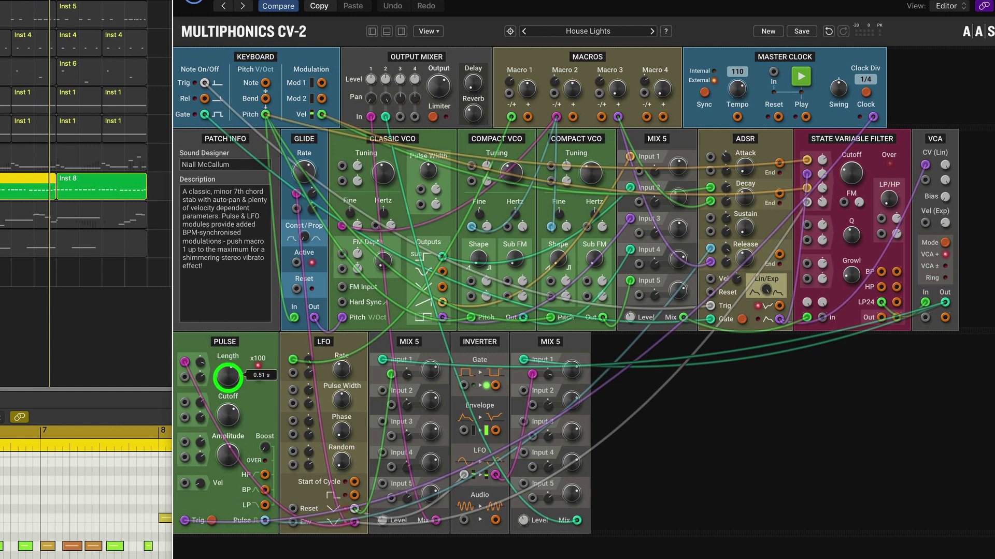
drag(228, 377, 227, 423)
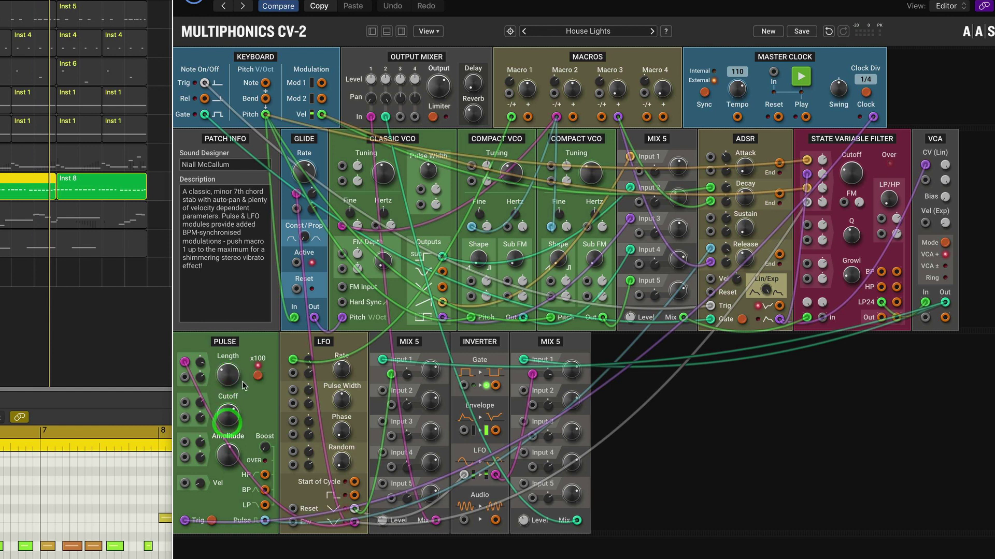
click(260, 377)
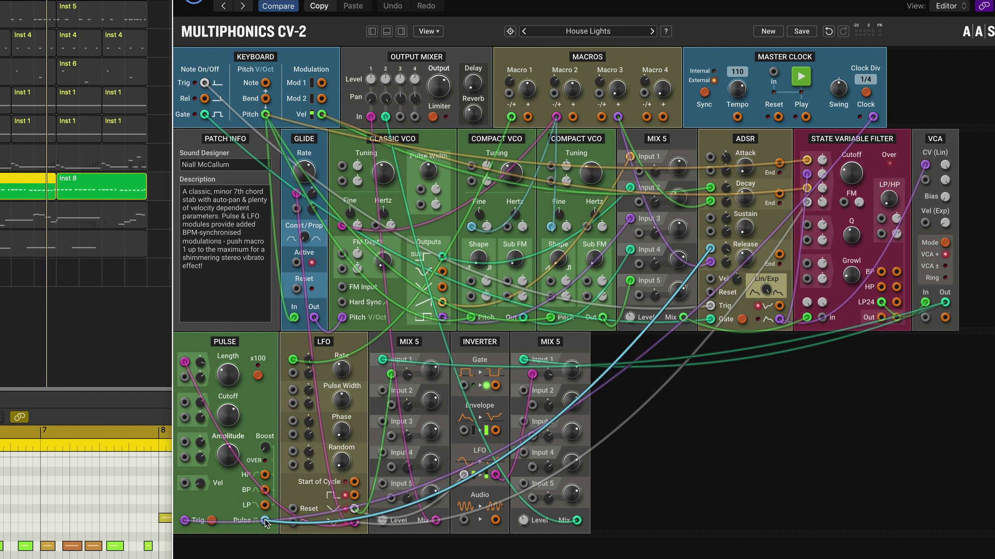
Trace the Pulse output to the ADSR and the LFO output to its destinations while playing House Lights.
drag(265, 521, 780, 319)
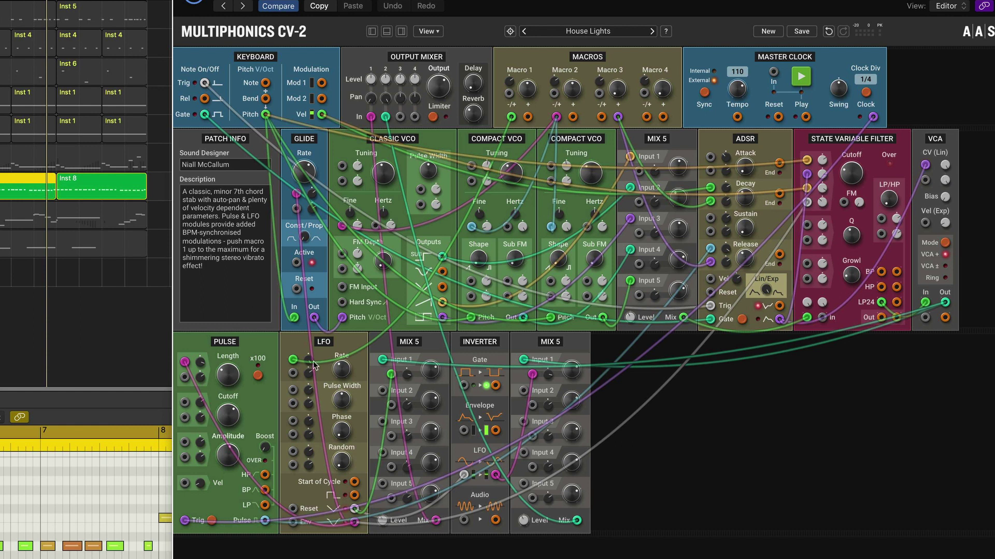
click(233, 344)
mouse_move(342, 369)
key(space)
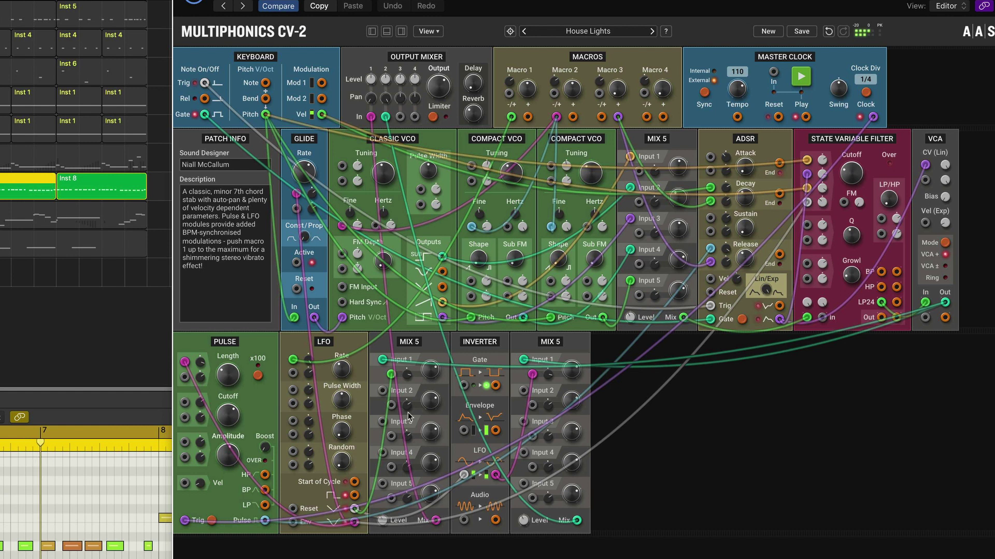
key(space)
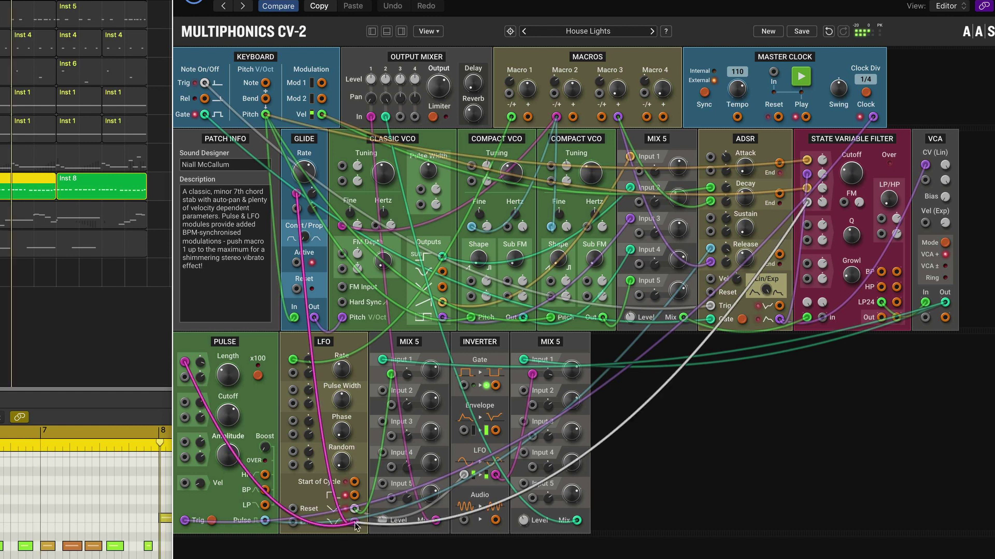
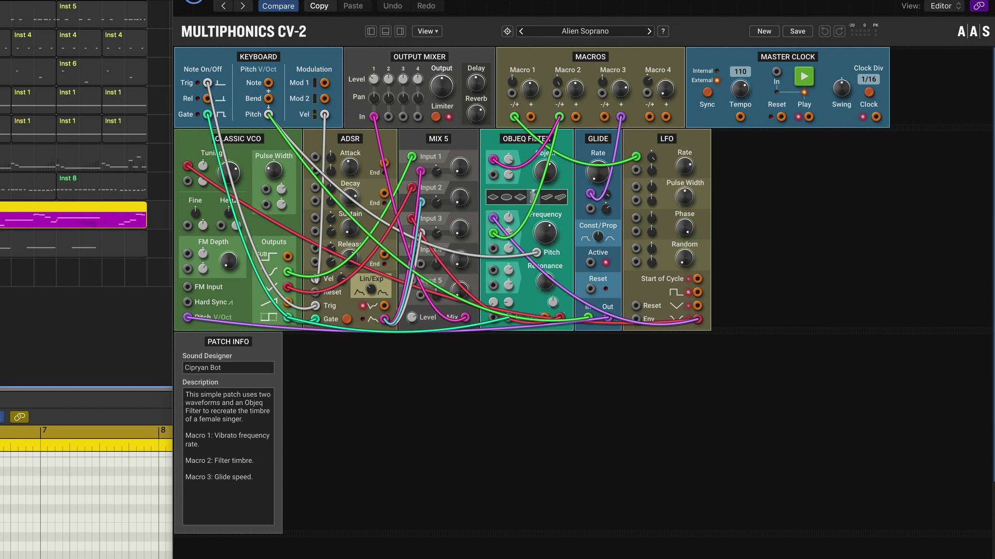
Play the Alien Soprano patch, and make its patch cables more transparent.
key(space)
click(357, 139)
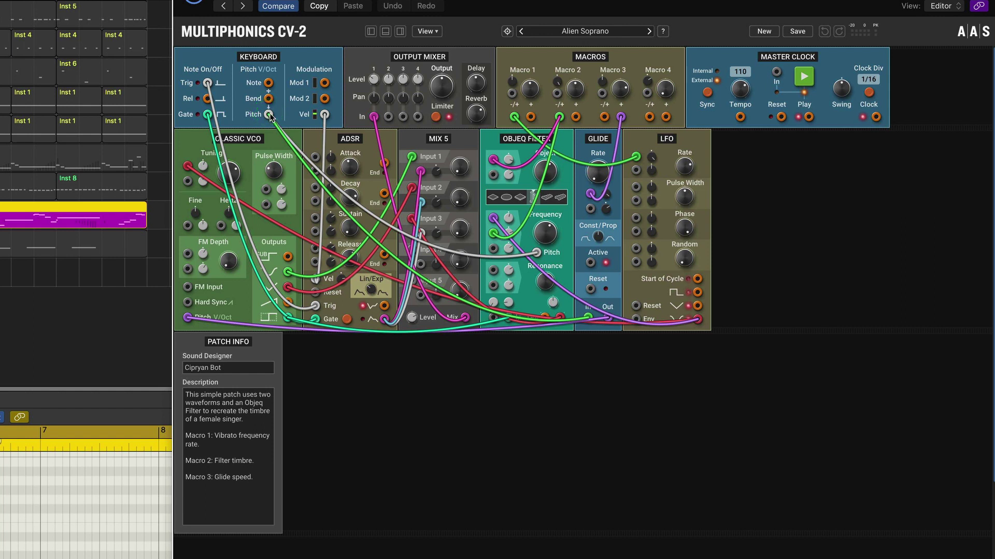
click(427, 31)
click(424, 139)
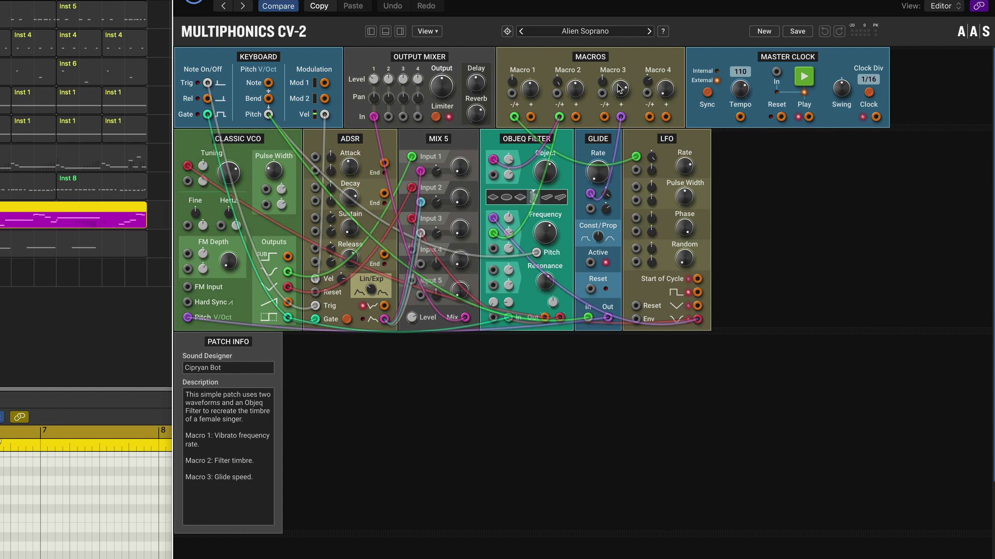
Adjust Macro 3 and move the Glide module ahead of the Classic VCO.
drag(620, 88, 621, 76)
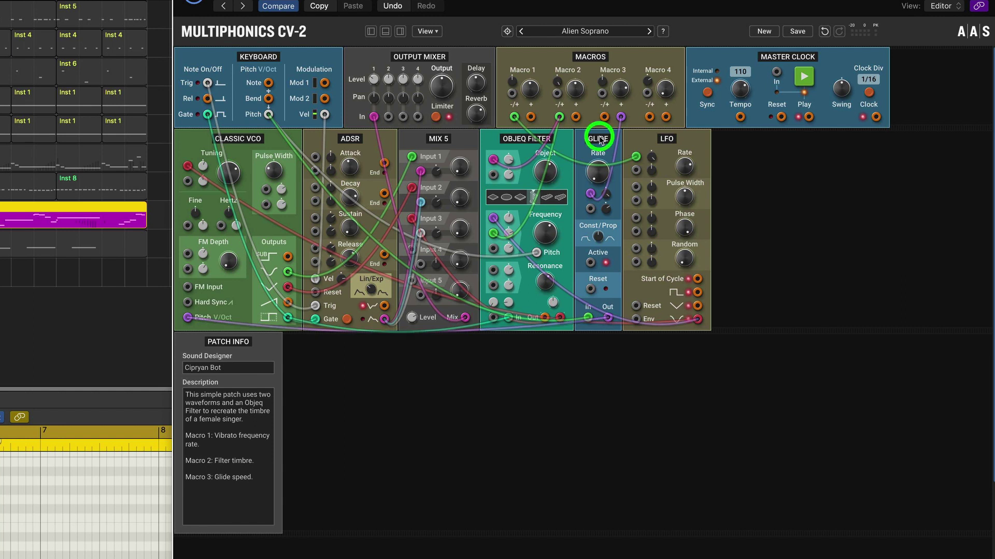
drag(595, 137, 210, 156)
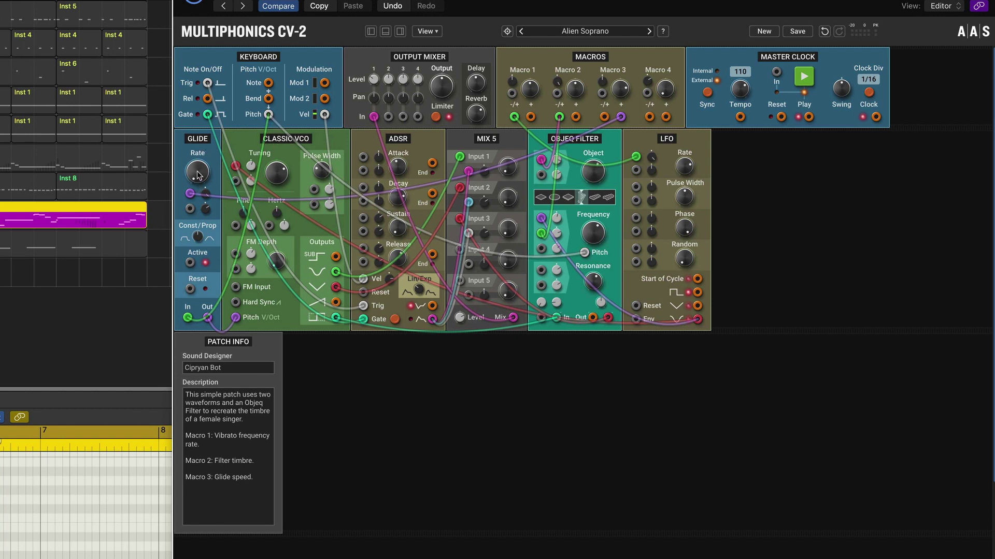
Vary Macro 3 to hear its effect on the glide speed, then reload the original Alien Soprano preset.
click(622, 91)
drag(622, 91, 623, 71)
click(623, 97)
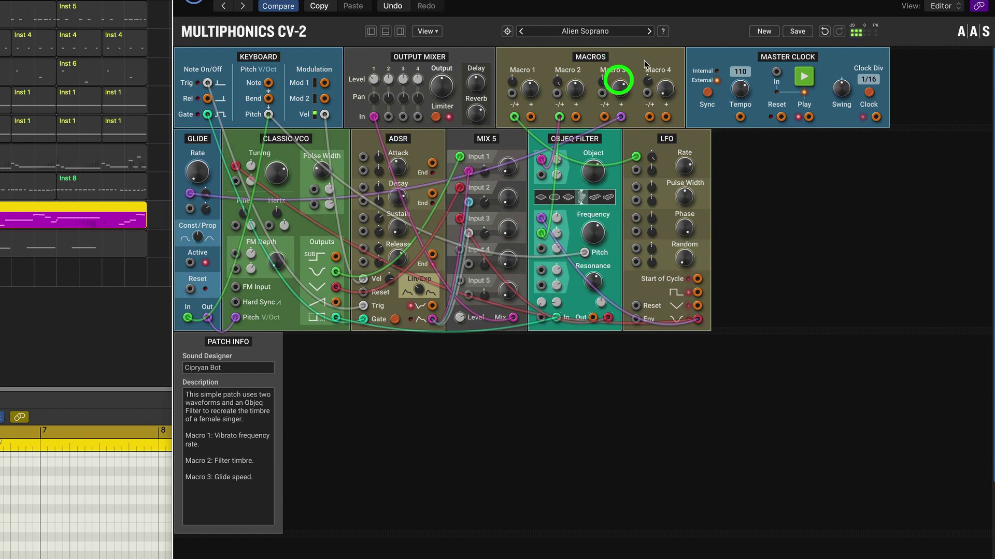
click(648, 31)
click(521, 32)
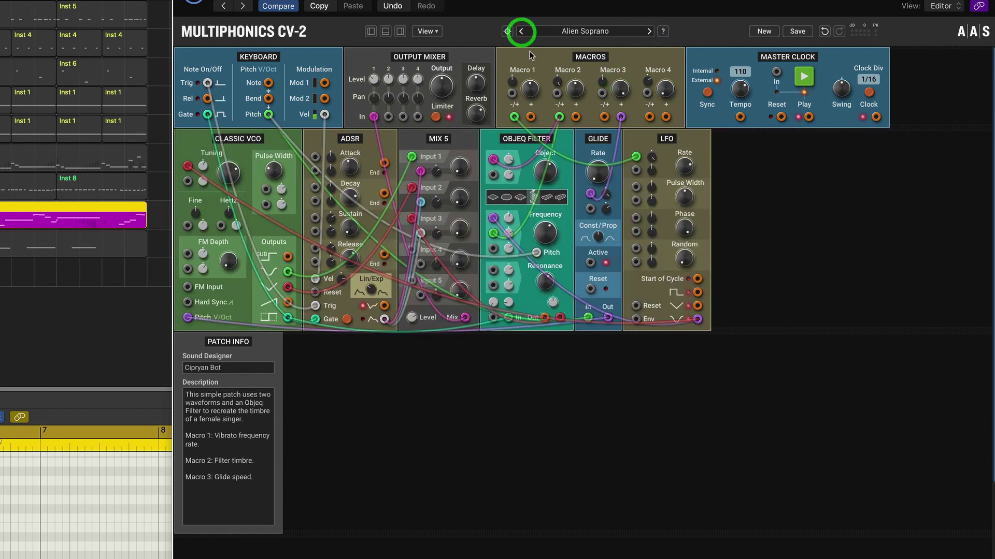
Place the Glide module ahead of the Classic VCO and the Mix 5 module between the Objeq Filter and the LFO.
drag(591, 147, 201, 153)
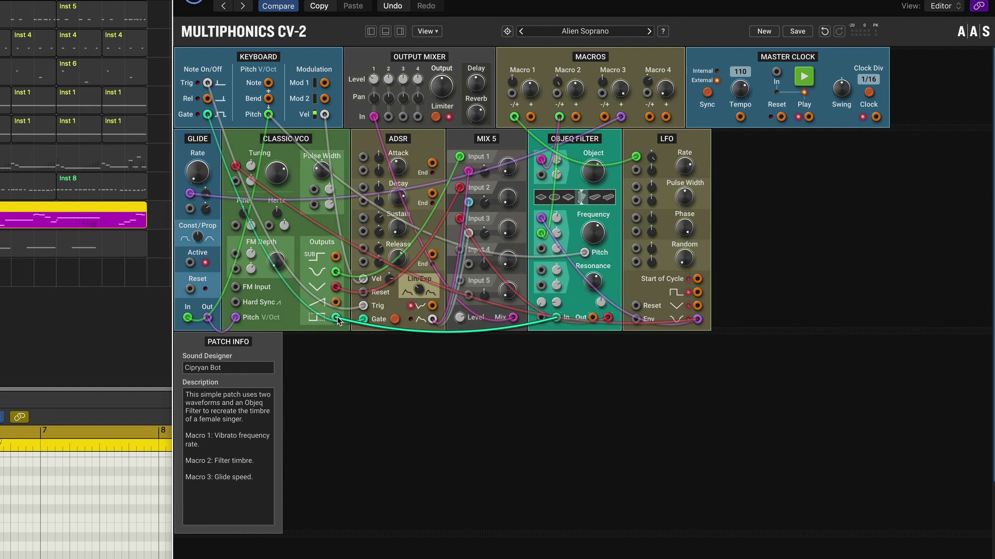
click(487, 144)
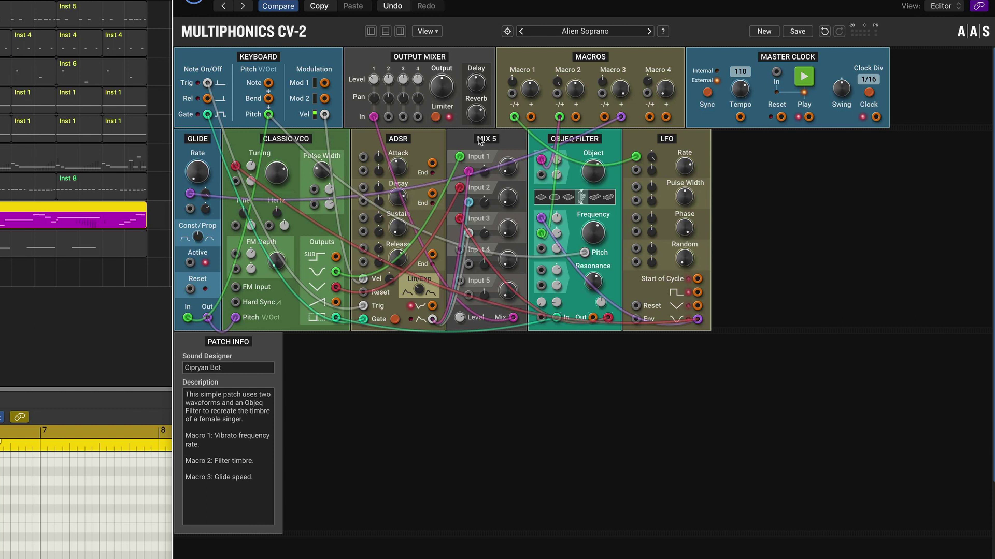
drag(486, 143, 623, 146)
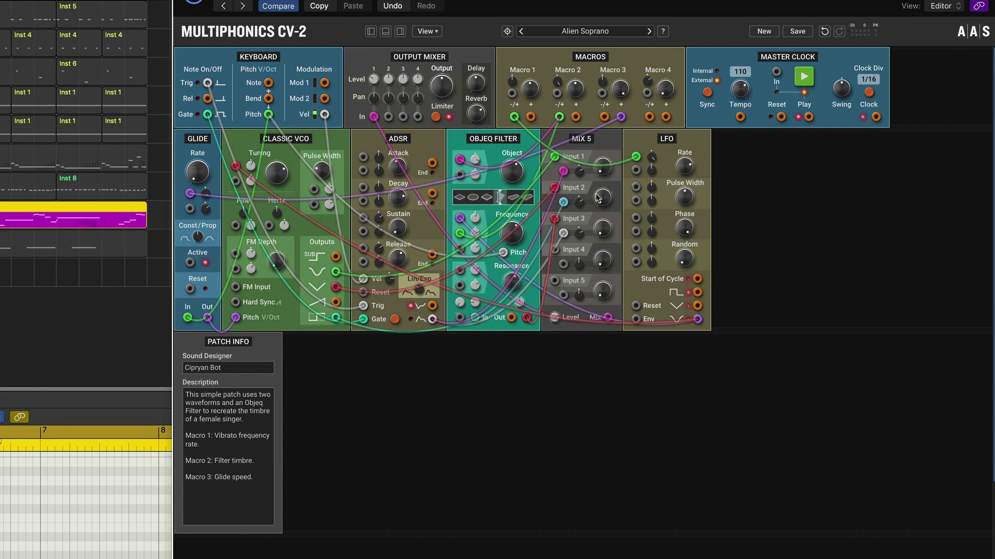
Examine the levels of Mix 5 inputs 1 to 3 and trace their modulation cables back to the ADSR output.
click(602, 177)
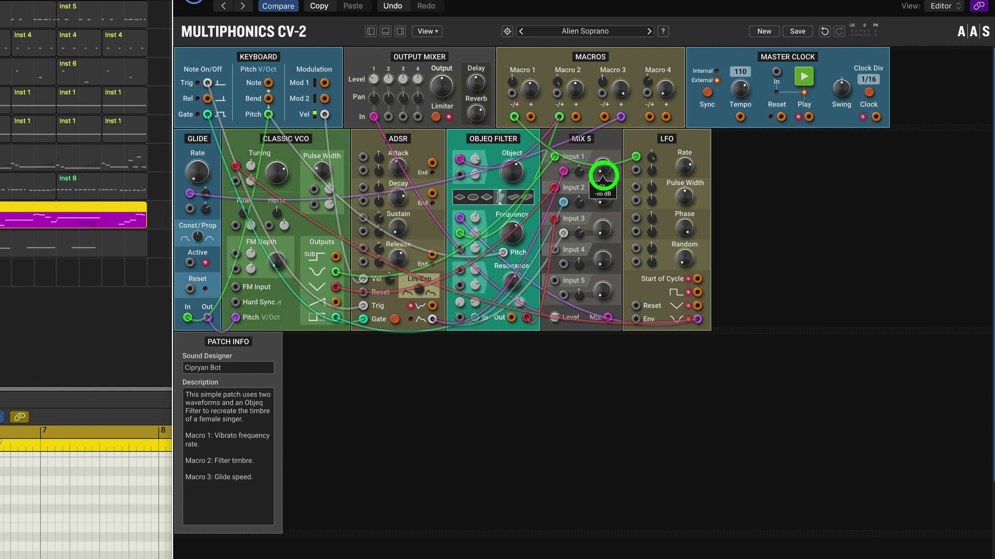
click(603, 210)
click(602, 238)
drag(563, 233, 432, 319)
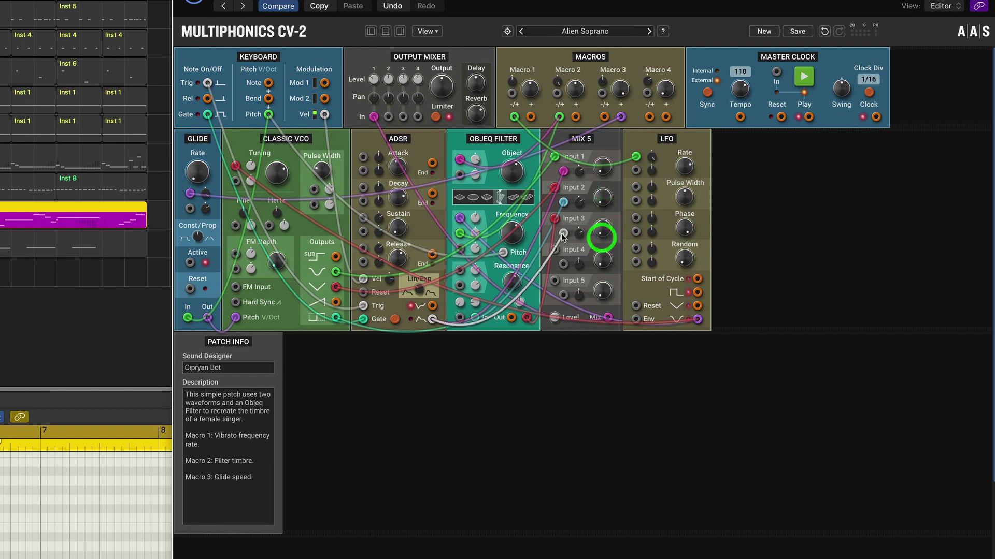
drag(563, 202, 432, 319)
drag(491, 202, 552, 317)
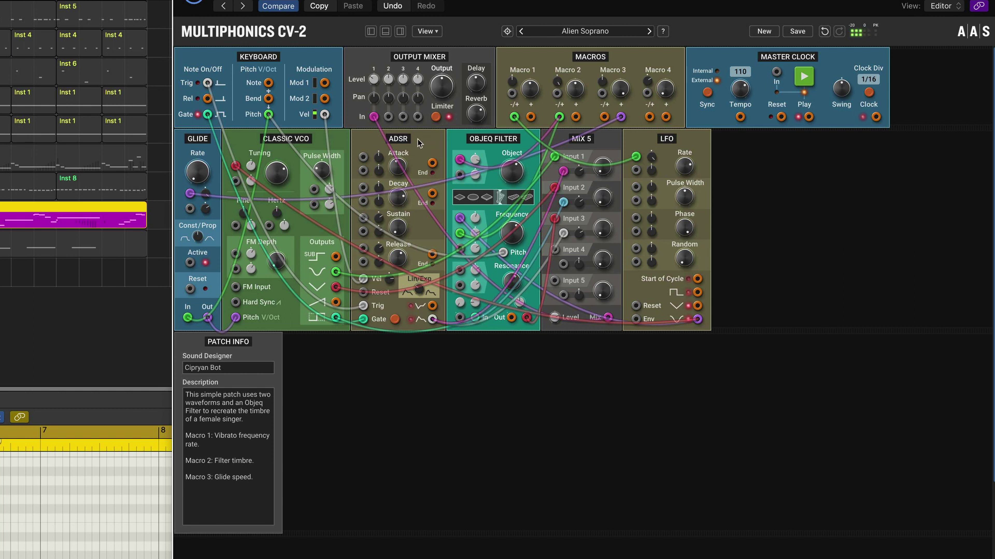
Vary the ADSR's Attack during playback, then reload the original Alien Soprano preset.
drag(415, 141, 413, 154)
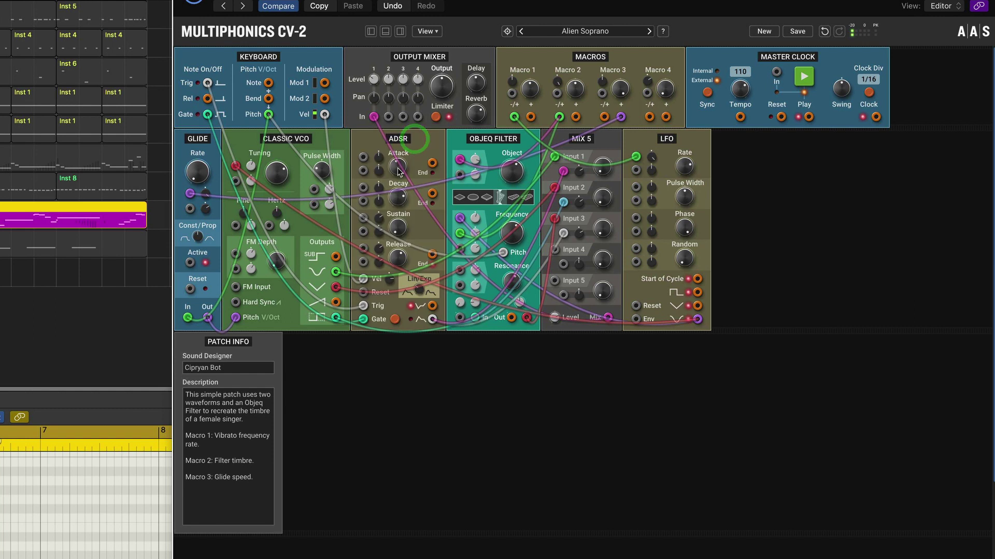
click(396, 167)
click(397, 250)
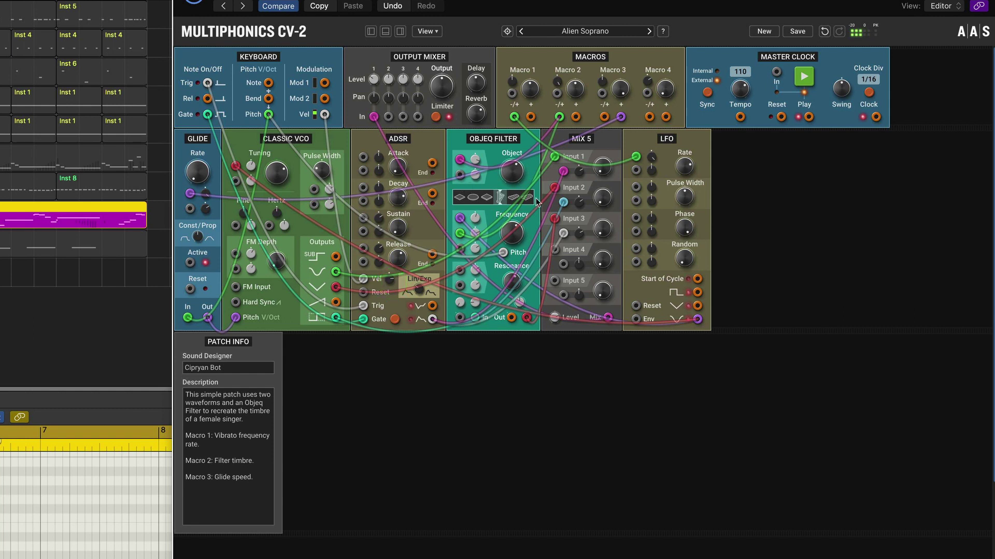
scroll(560, 200, right, 1)
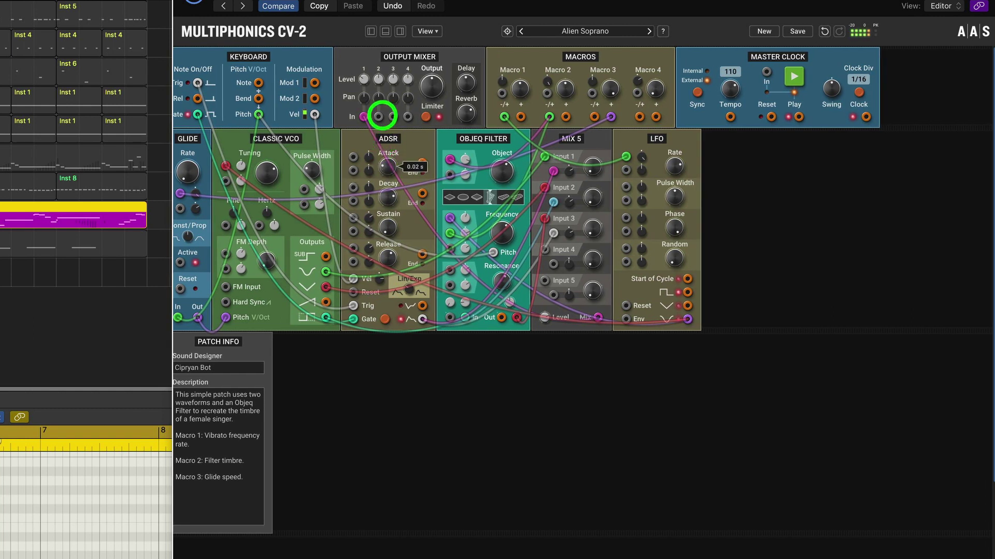
drag(386, 172, 384, 161)
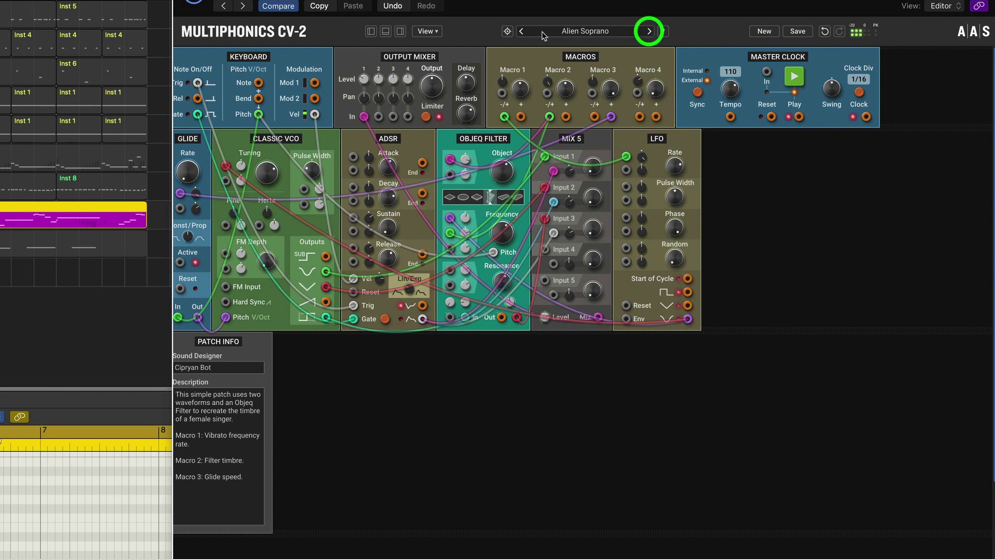
click(522, 32)
click(521, 31)
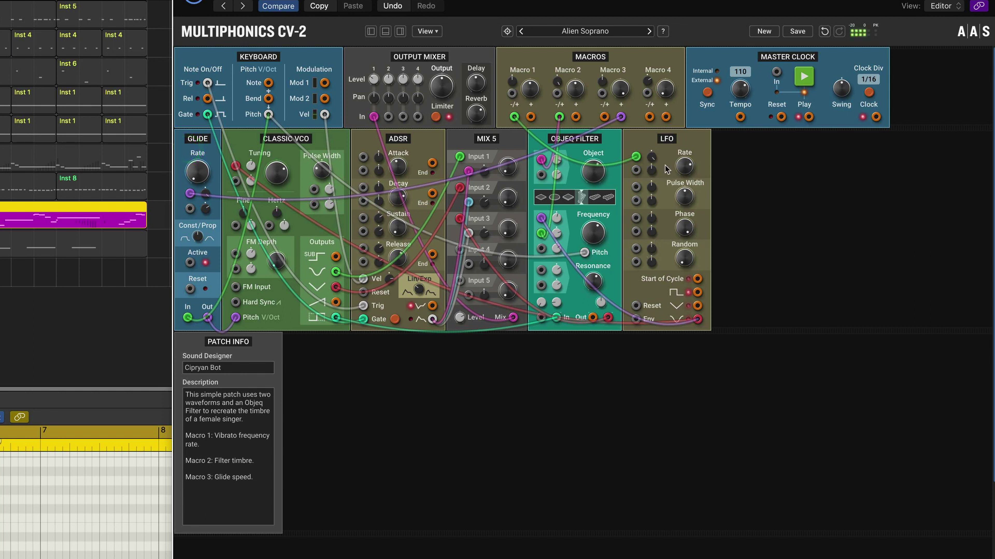
Move the Mix 5 module to just after the Objeq Filter, and examine the ADSR's Decay and Sustain.
drag(481, 138, 633, 148)
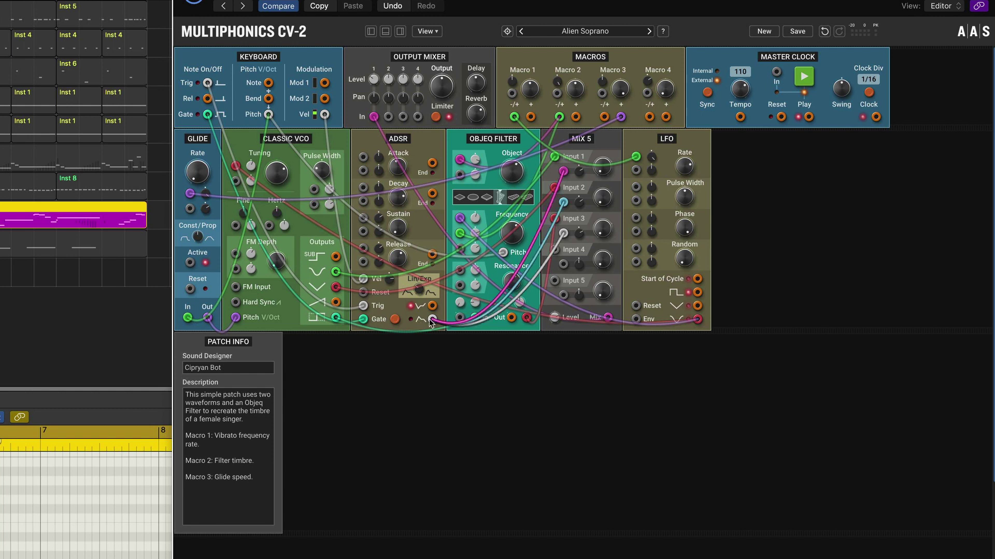
click(397, 197)
mouse_move(400, 230)
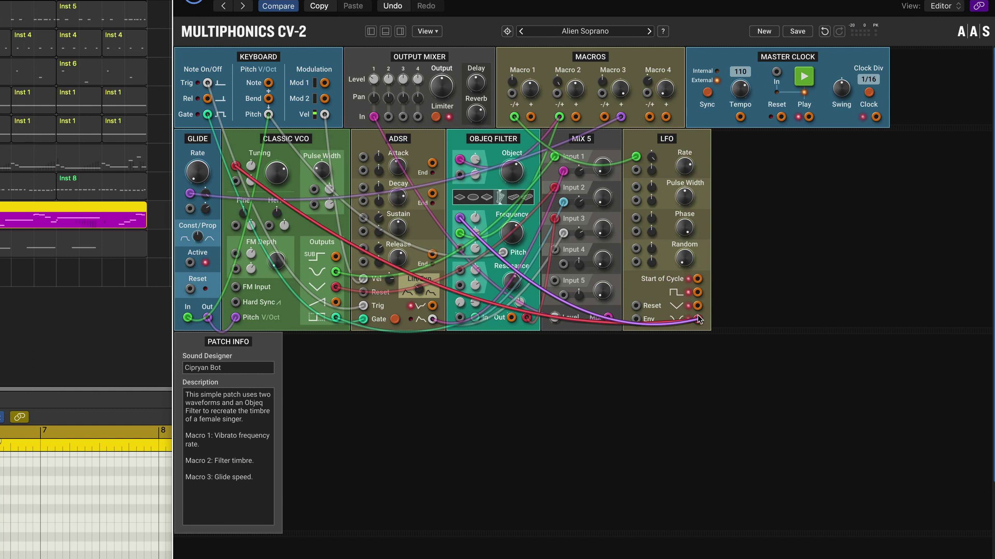
Move the LFO module ahead of the Classic VCO, and examine its modulation amounts on the VCO's Tuning and the Objeq Filter's Frequency.
drag(667, 139, 245, 139)
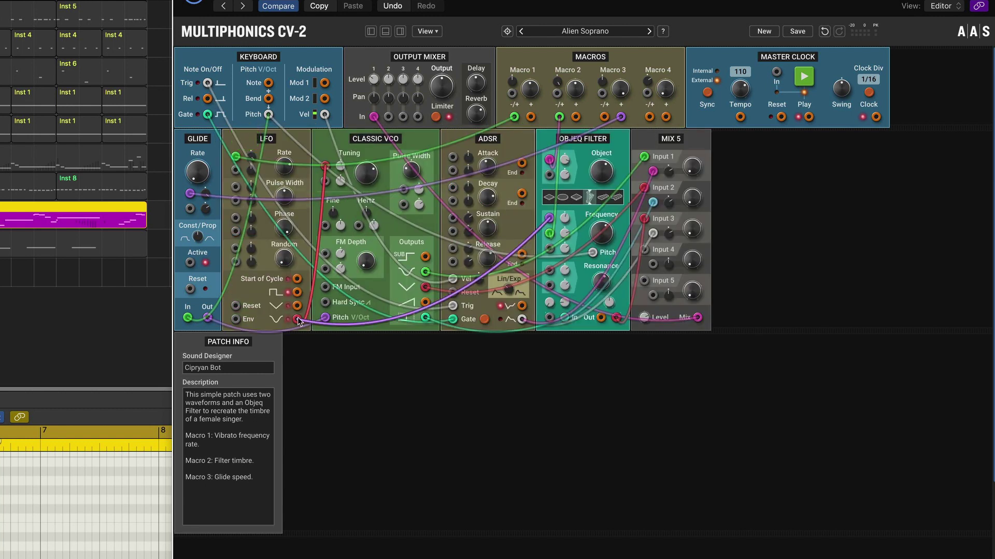
click(341, 167)
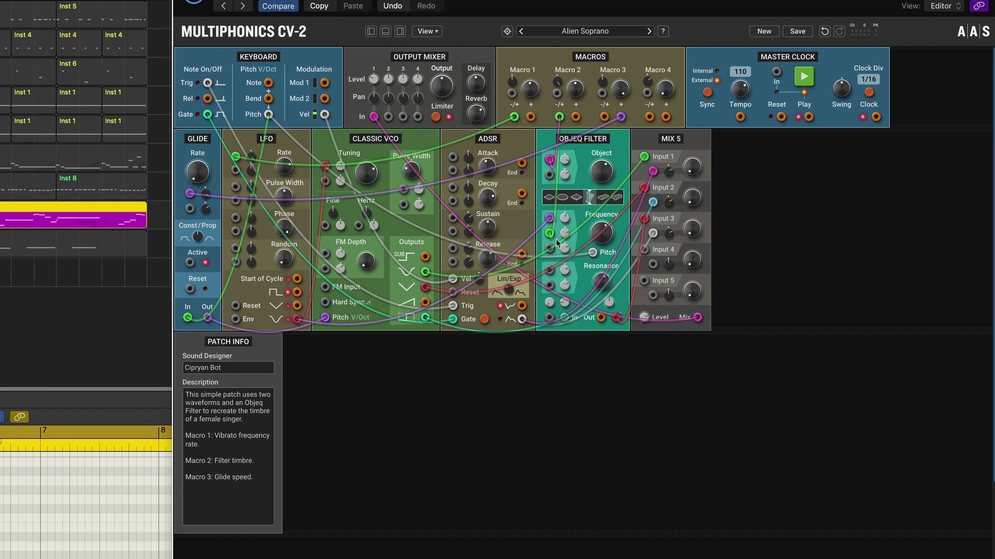
mouse_move(566, 222)
click(566, 221)
click(340, 170)
drag(565, 218, 565, 203)
click(339, 168)
mouse_move(340, 170)
mouse_down()
mouse_move(337, 127)
mouse_move(338, 150)
mouse_up()
Trace the Objeq Filter output into Mix 5, play the patch, and reload the original Alien Soprano preset.
drag(623, 318, 644, 218)
click(671, 139)
key(space)
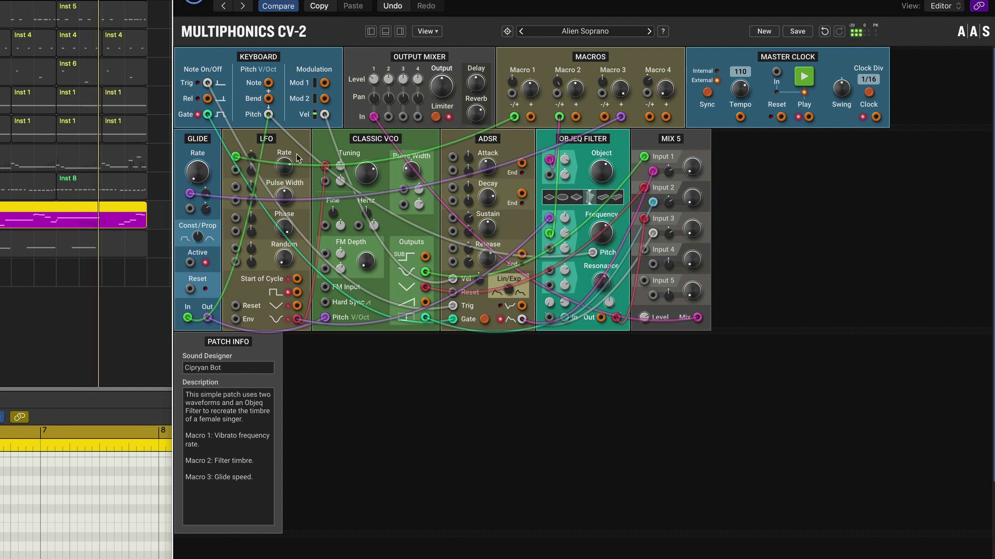
click(520, 31)
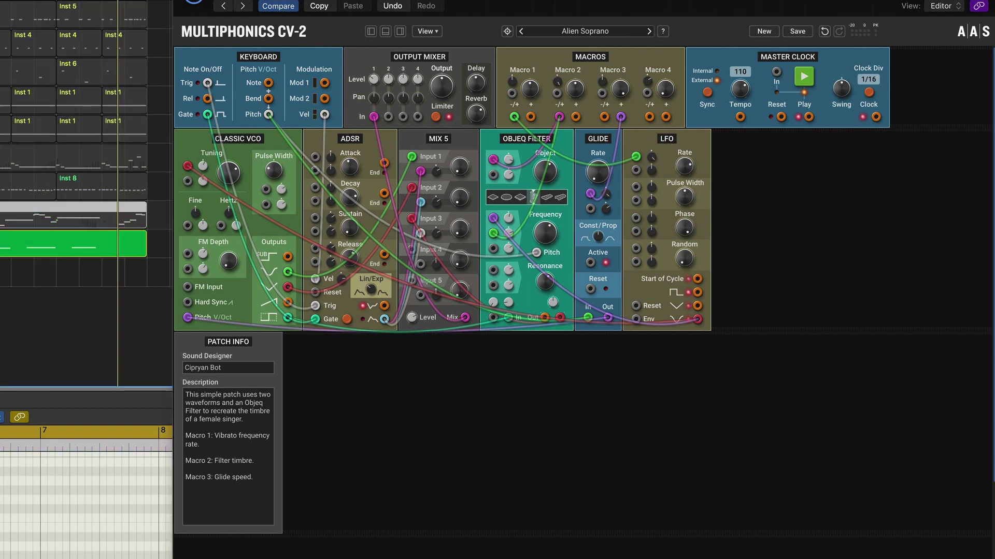
Switch to the SHAKS track with the Enigma patch and set the cable opacity to 50%.
key(Down)
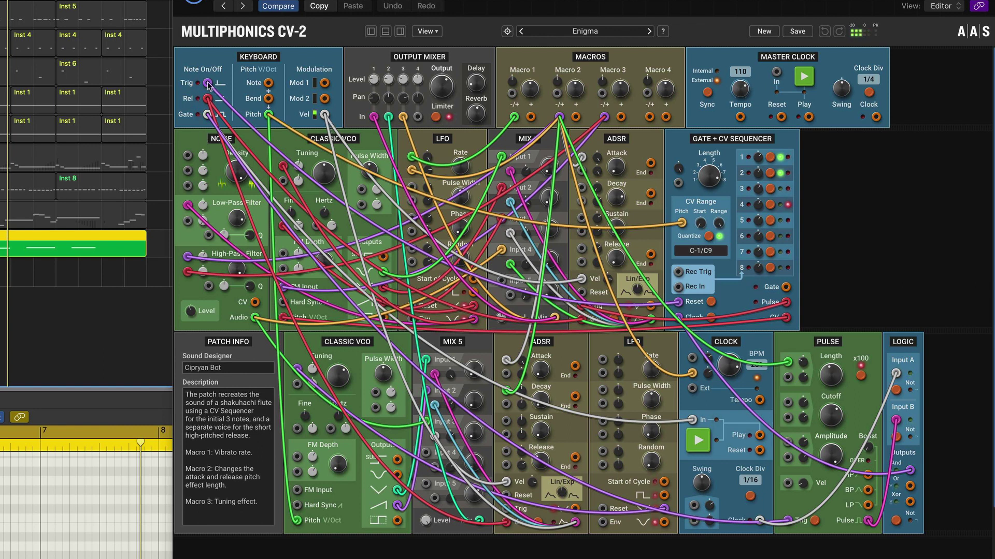
click(428, 31)
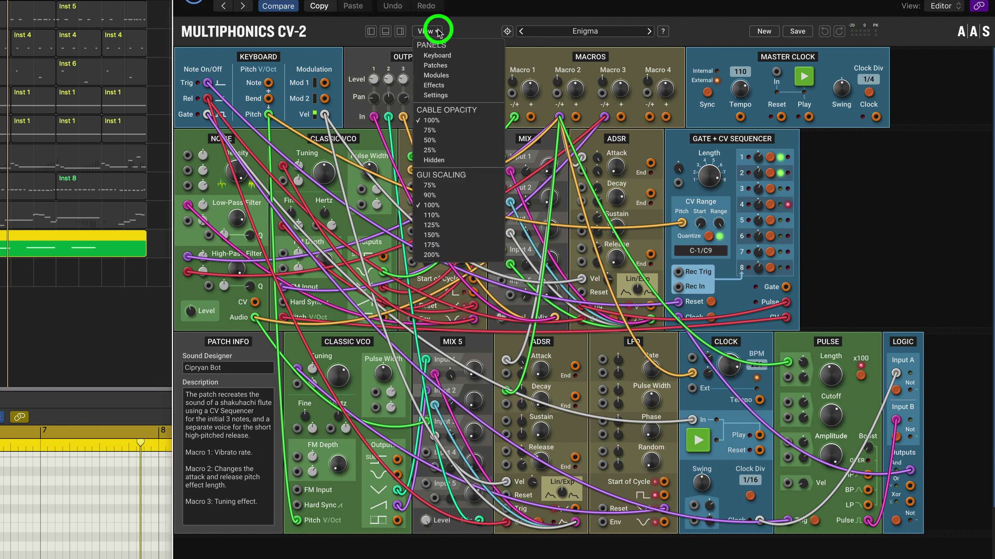
click(434, 143)
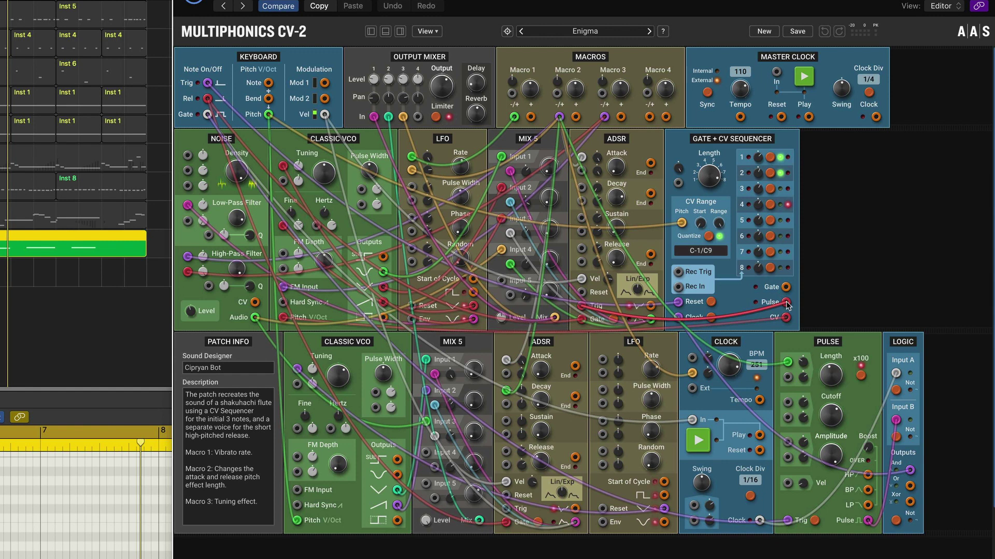
Move the Gate + CV Sequencer to the start of the upper module row and Mix 5 to just after the ADSR.
drag(786, 304, 787, 319)
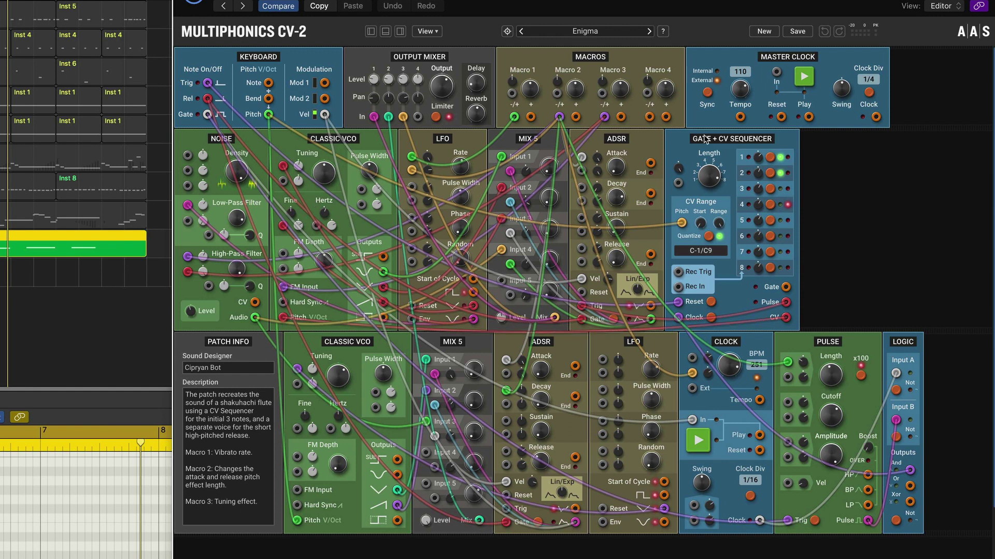
drag(733, 140, 218, 167)
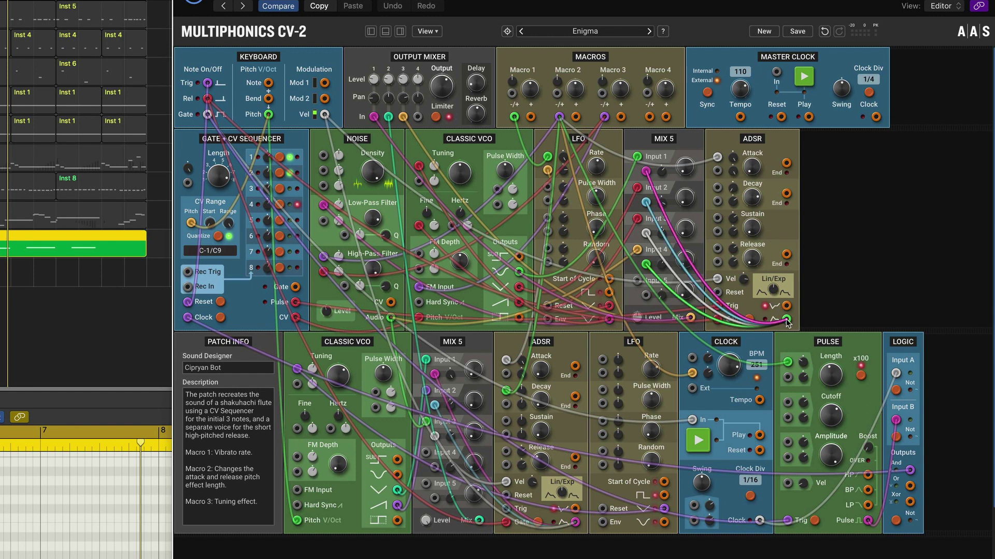
drag(699, 139, 640, 138)
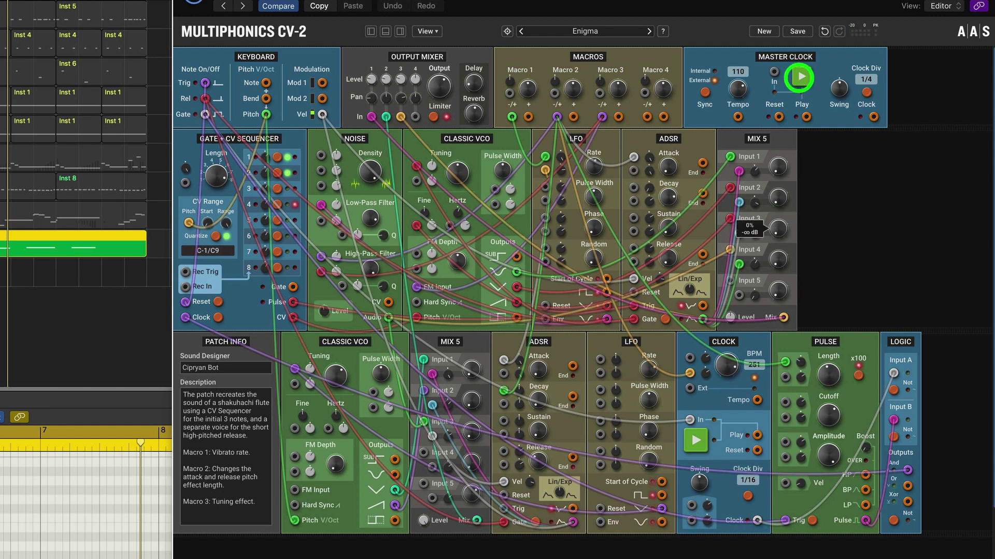
Examine the levels of inputs 3, 2 and 1 on the upper Mix 5 module.
drag(779, 241, 794, 218)
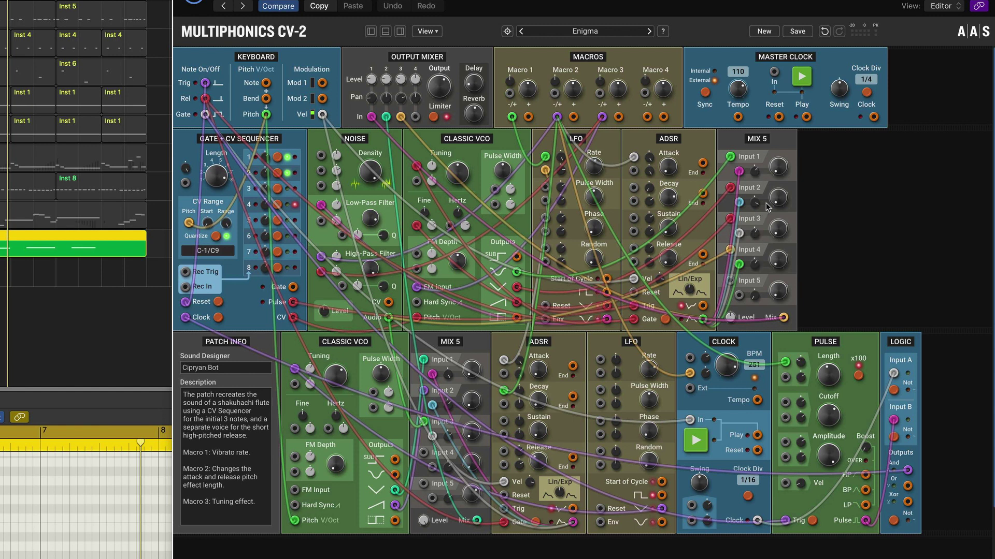
mouse_move(777, 200)
mouse_down()
mouse_move(791, 13)
mouse_move(765, 207)
mouse_up()
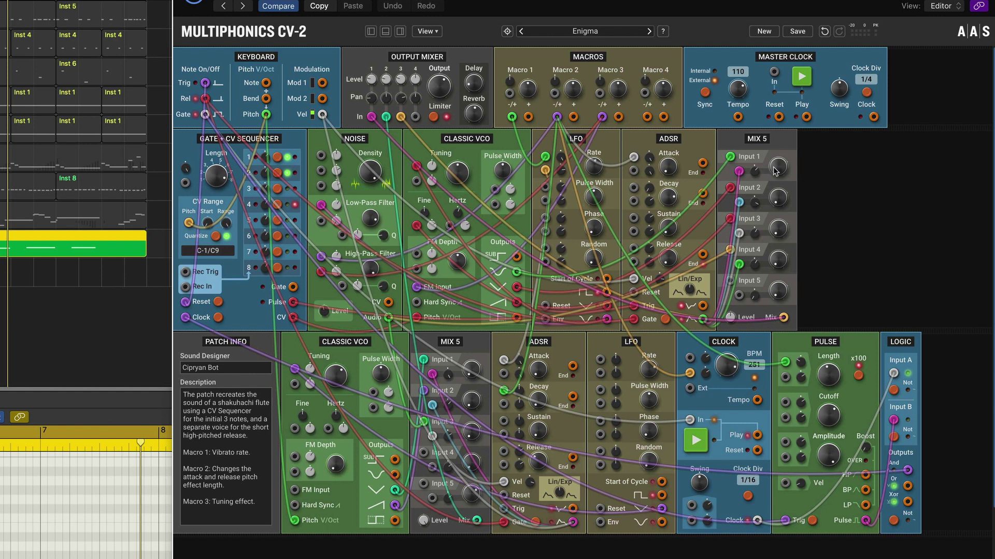
mouse_move(776, 170)
mouse_down()
mouse_move(784, 11)
mouse_move(779, 177)
mouse_up()
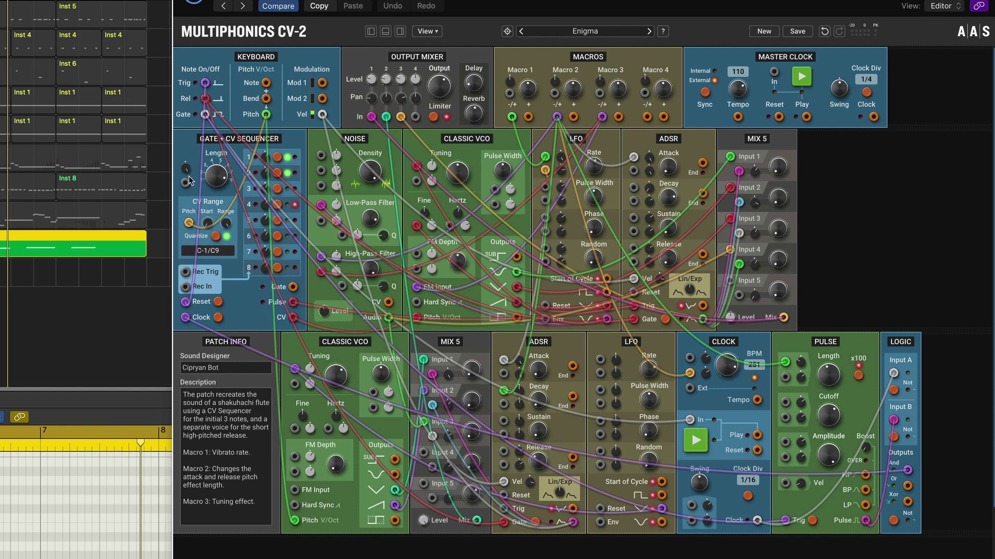
Examine the sequencer's CV Range settings and the upper ADSR's Decay, and trace the Noise audio output to both Mix 5 modules.
drag(226, 227, 229, 197)
drag(208, 224, 228, 181)
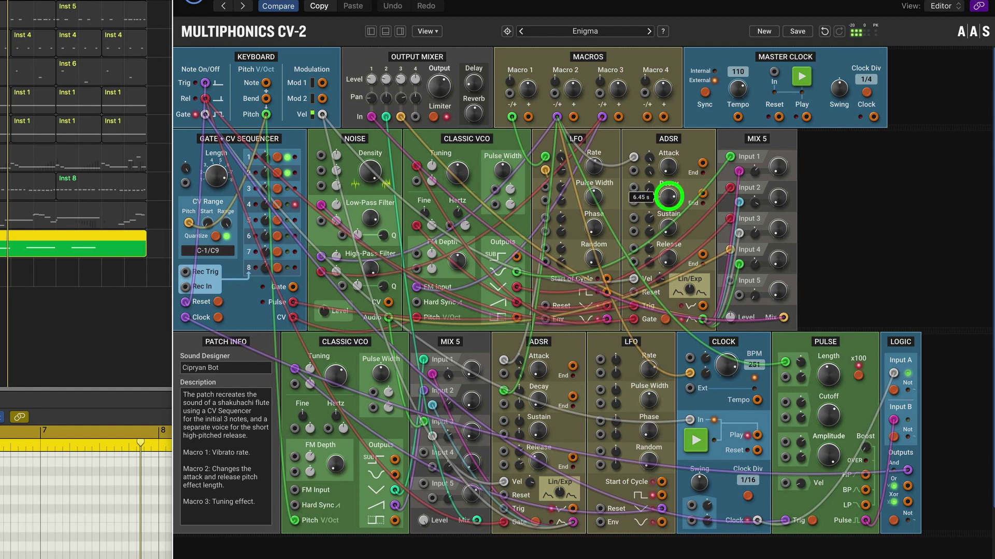
click(668, 198)
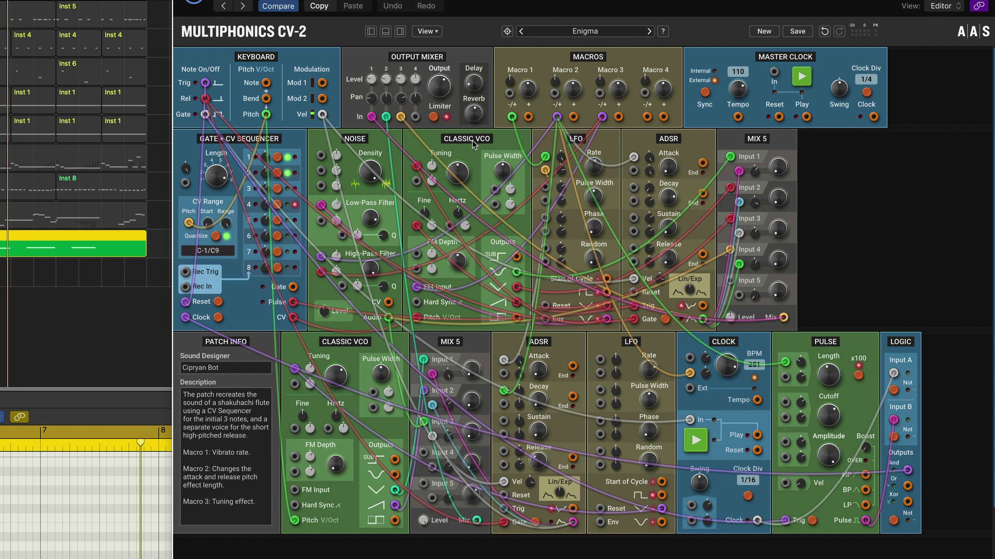
click(356, 139)
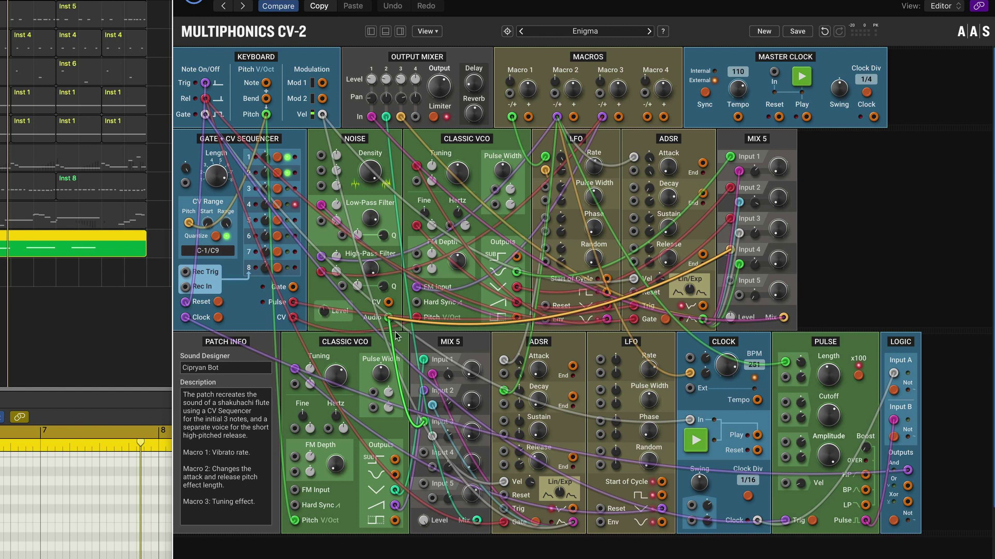
click(451, 343)
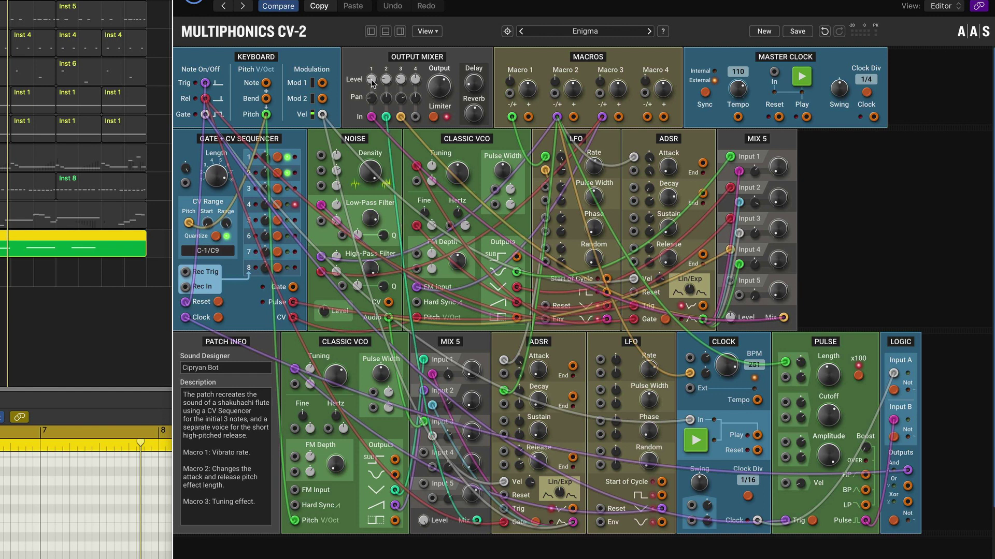
Vary the levels of Output Mixer channels 1 to 3 during playback to hear each part of the patch separately.
drag(401, 80, 400, 137)
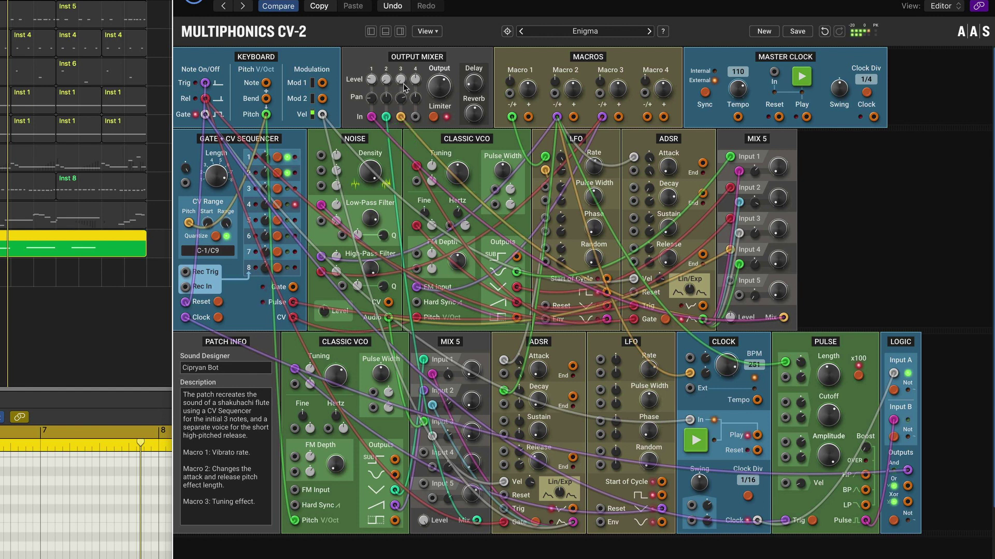
drag(400, 80, 400, 31)
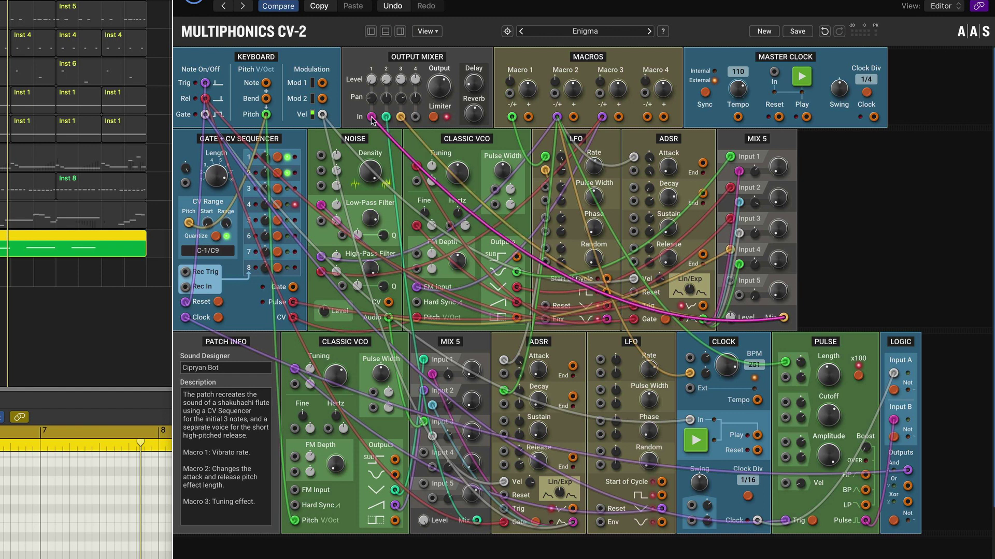
mouse_move(401, 81)
mouse_down()
mouse_move(382, 64)
mouse_move(388, 15)
mouse_move(398, 141)
mouse_move(367, 95)
mouse_move(385, 70)
mouse_up()
click(385, 77)
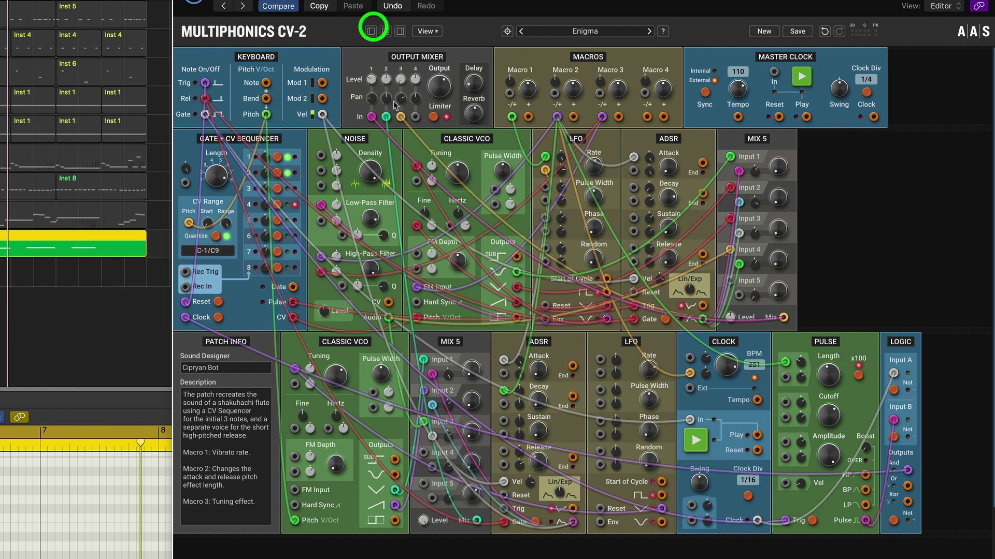
mouse_move(400, 77)
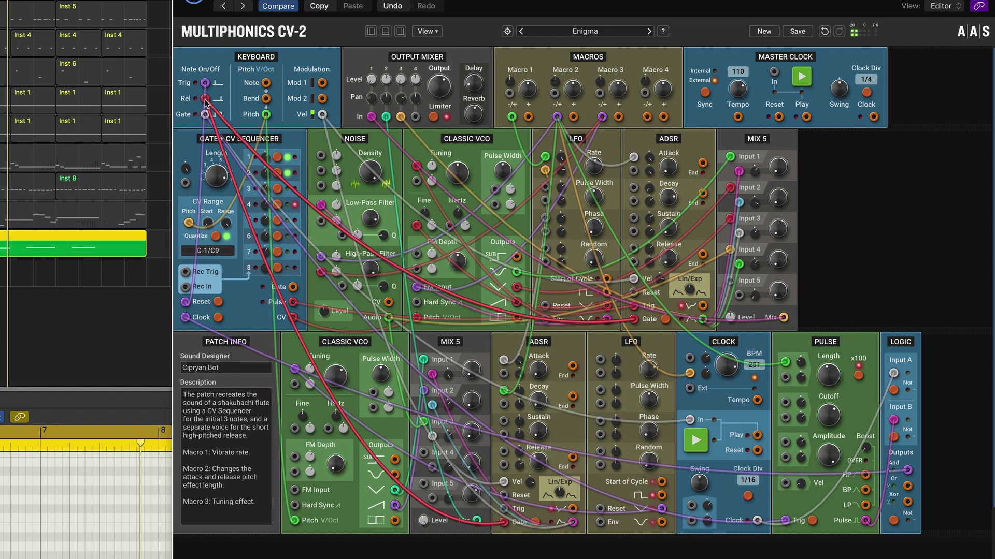
drag(371, 79, 362, 33)
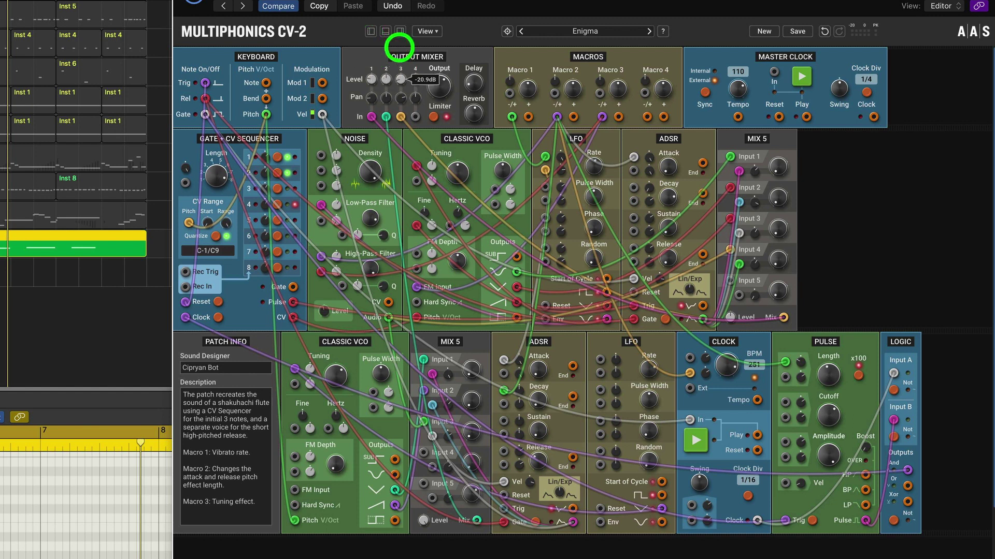
click(387, 80)
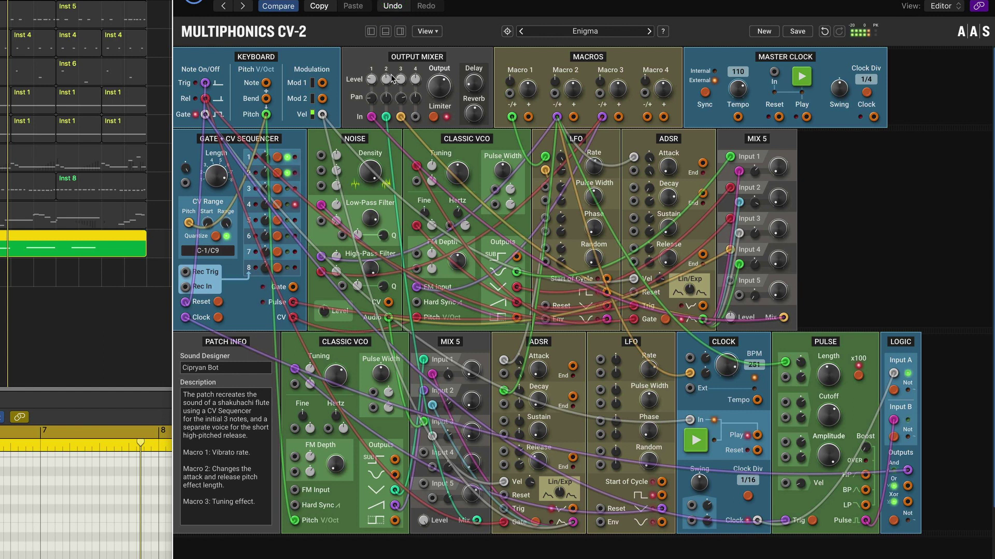
drag(387, 79, 387, 99)
Examine the lower Classic VCO and Mix 5 inputs, and trace the mixer's modulation cables back to the ADSR output.
click(346, 347)
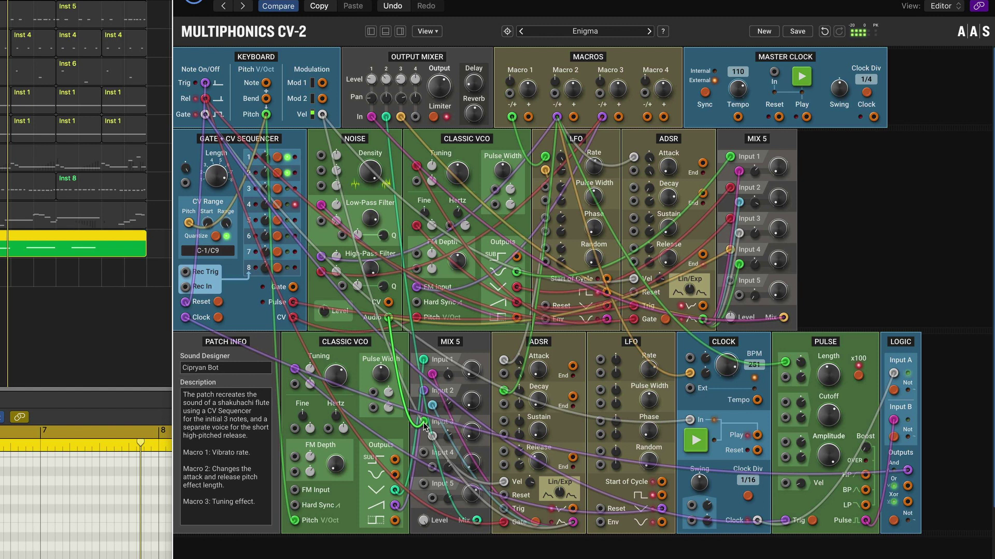
click(462, 342)
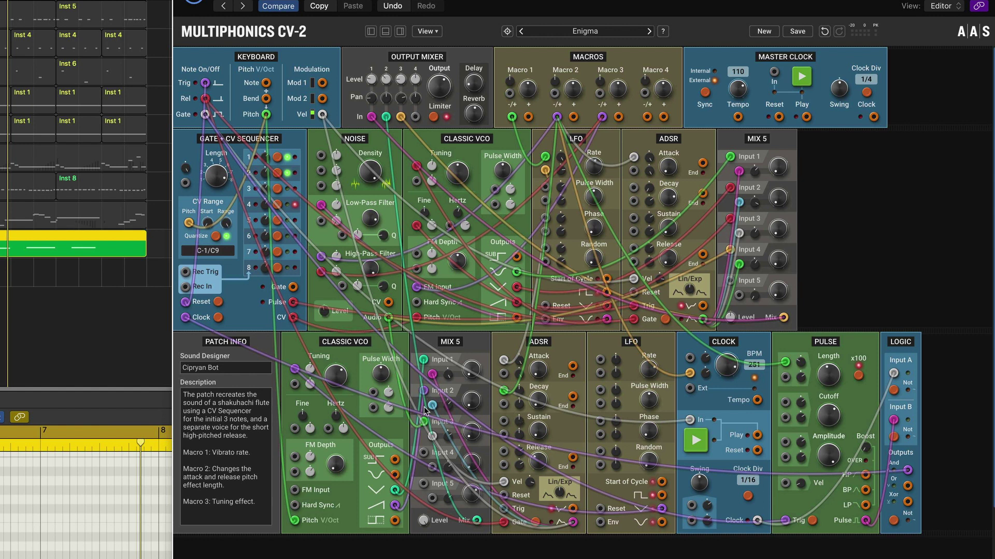
click(460, 342)
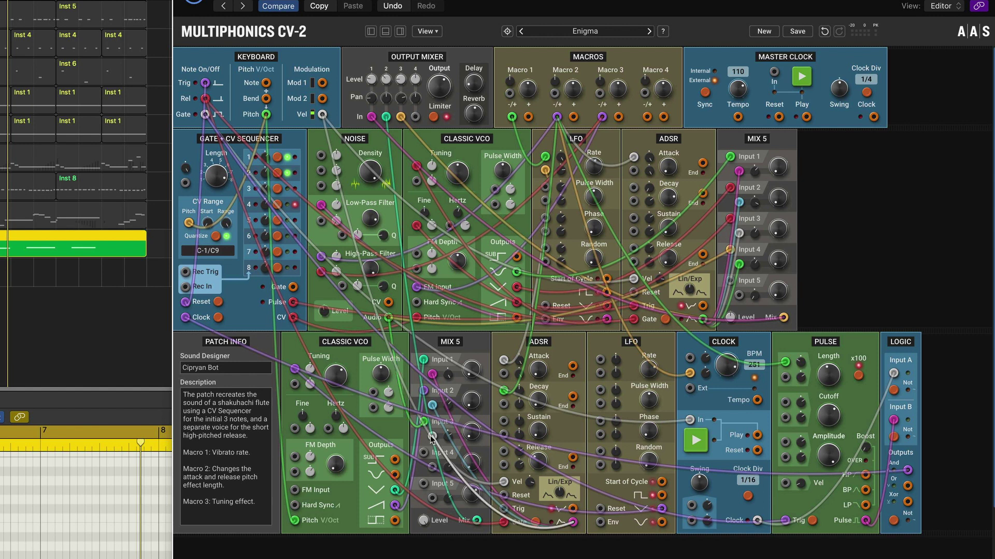
drag(432, 438, 432, 373)
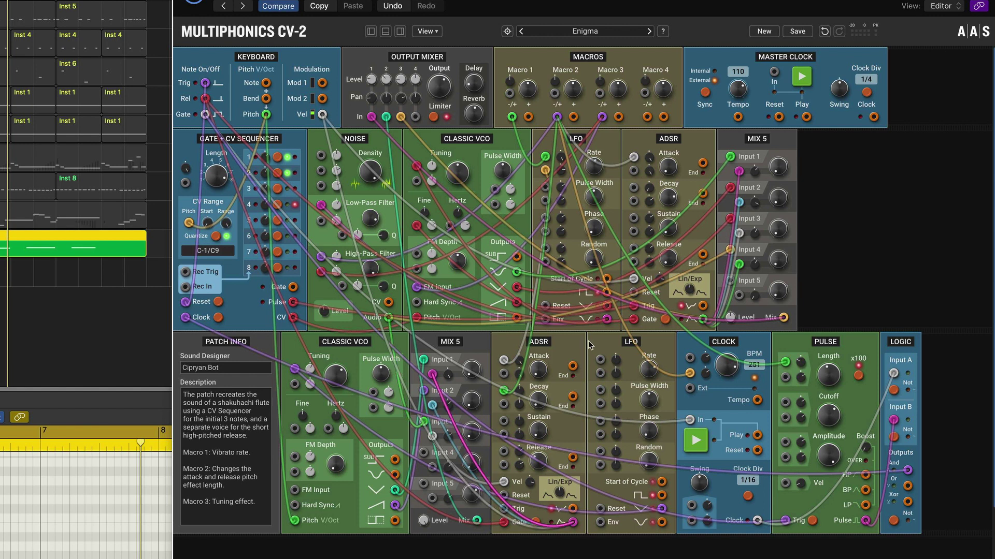
Move the lower ADSR between the Classic VCO and Mix 5, and trace the Keyboard's Rel output to its Gate input.
drag(506, 350, 426, 350)
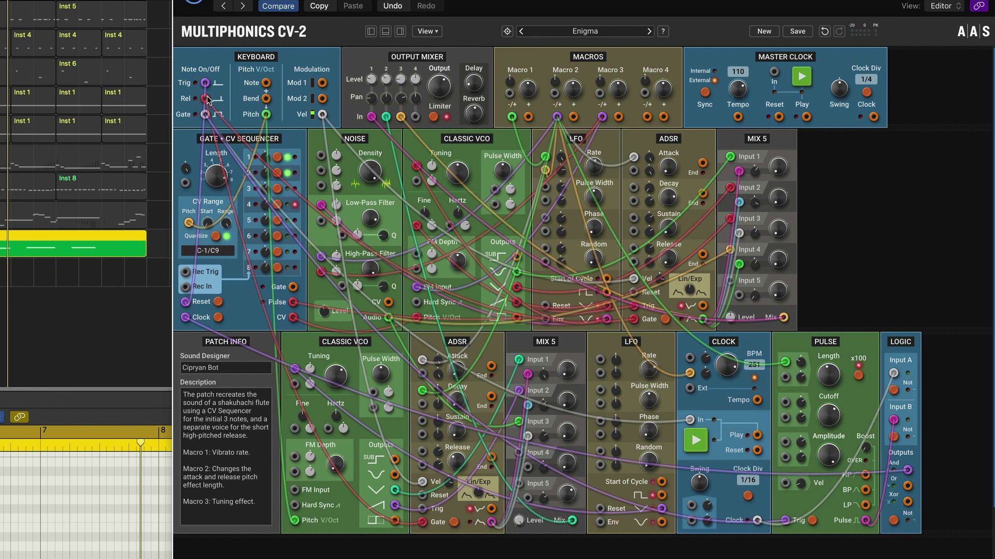
drag(206, 99, 422, 523)
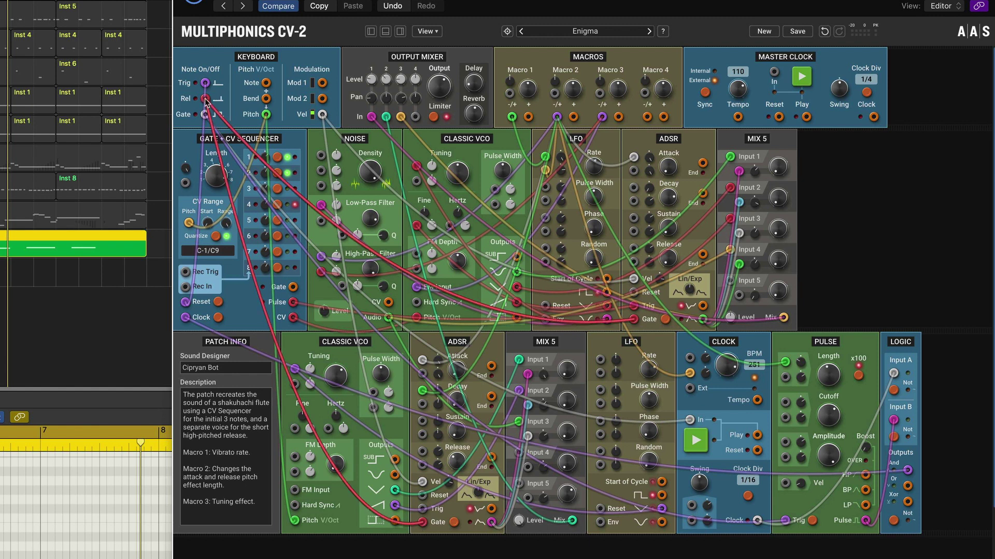
click(463, 345)
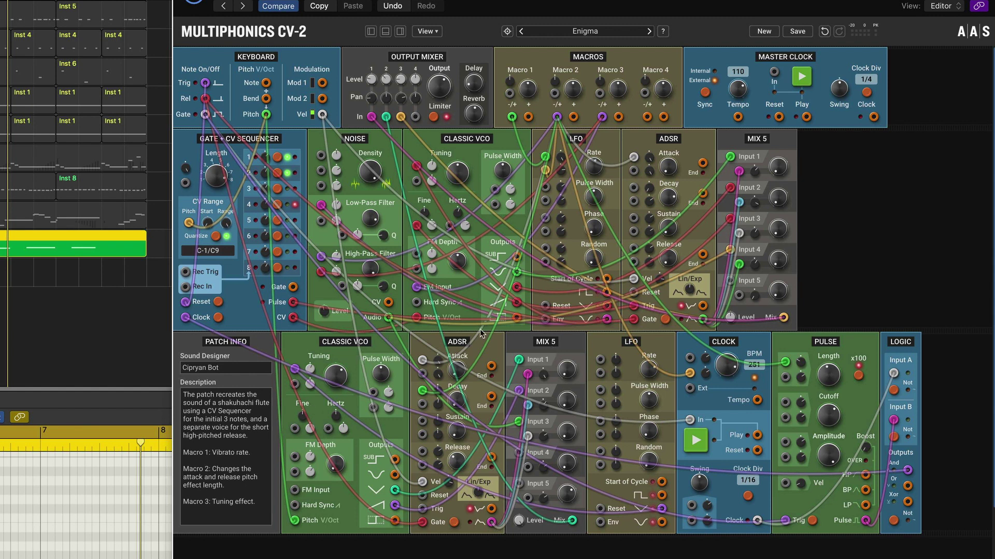
Examine the lower row's Classic VCO, Mix 5, LFO, Clock and Pulse modules and the cables feeding them.
click(338, 342)
click(545, 342)
drag(648, 344, 651, 347)
click(473, 147)
click(645, 345)
drag(736, 344, 736, 346)
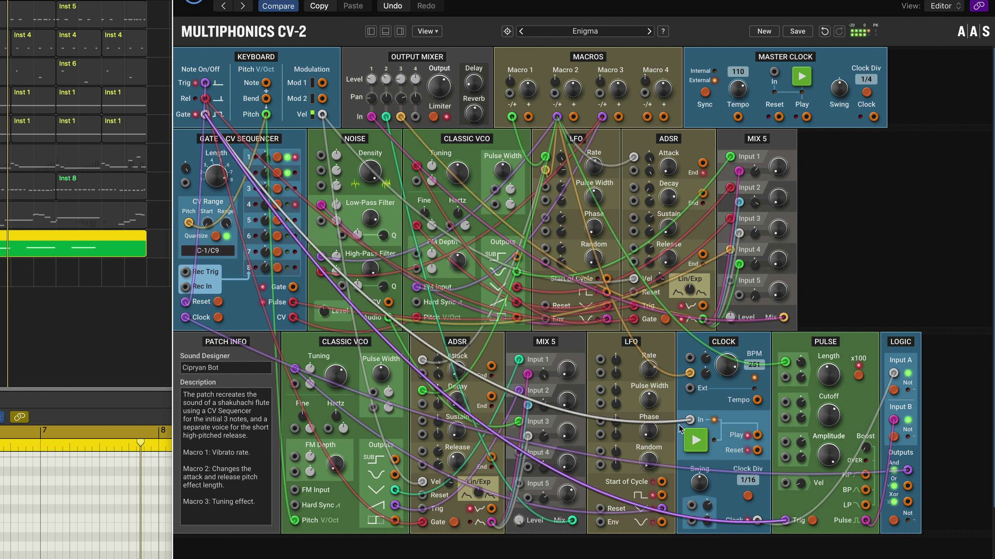
drag(825, 347, 826, 346)
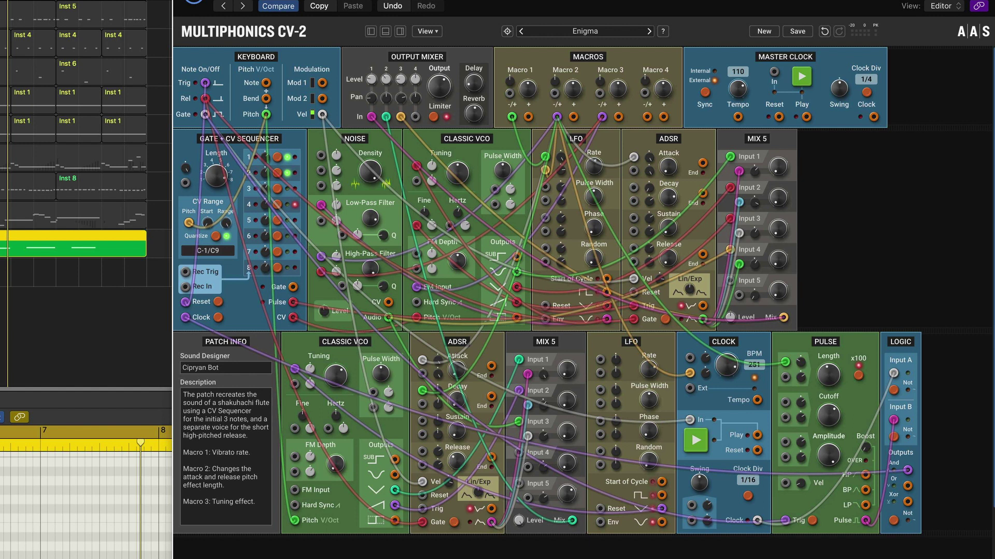
Unsolo the SHAKS track, play the arrangement, and mute the KICK, CLAP, SMASH CLAP, HAT, TOMS and BASS tracks.
key(s)
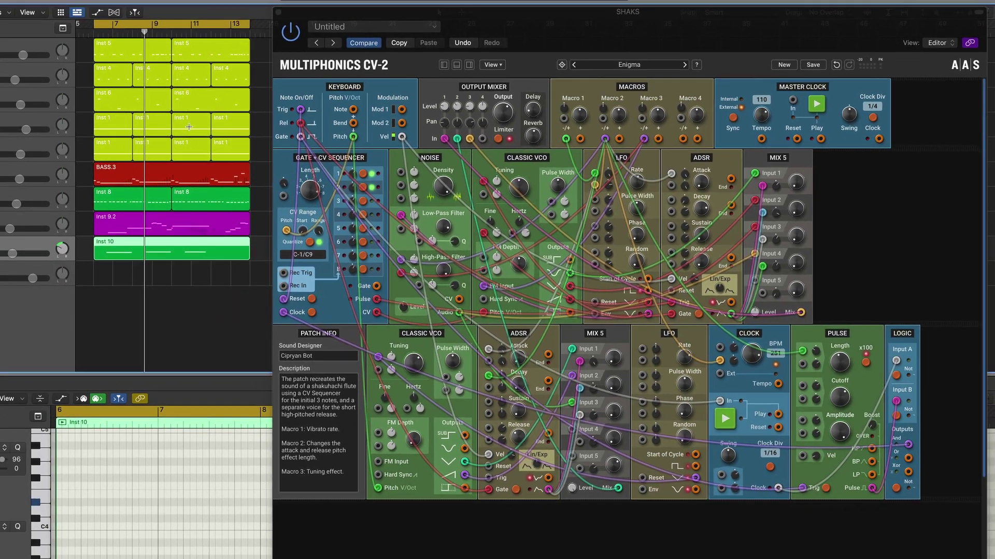
key(space)
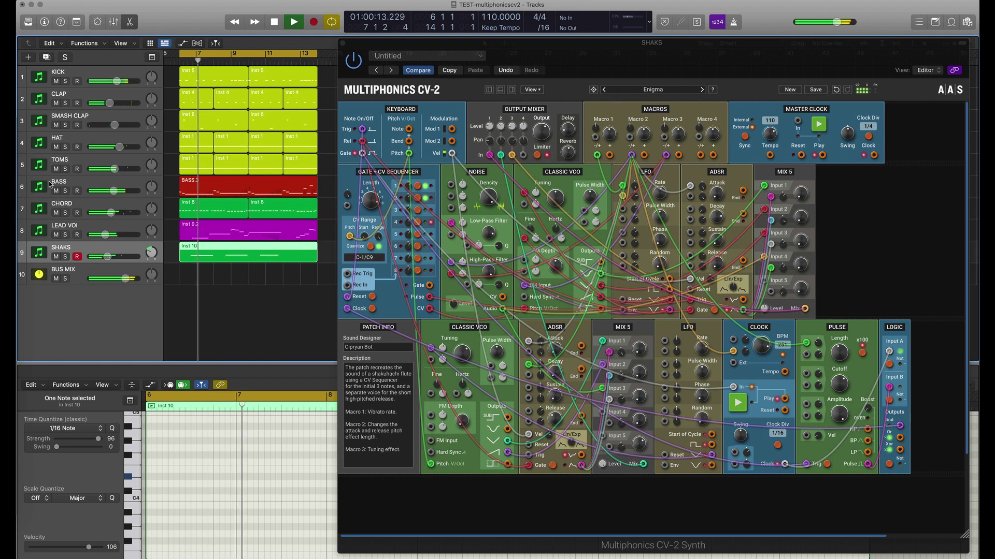
drag(56, 81, 61, 159)
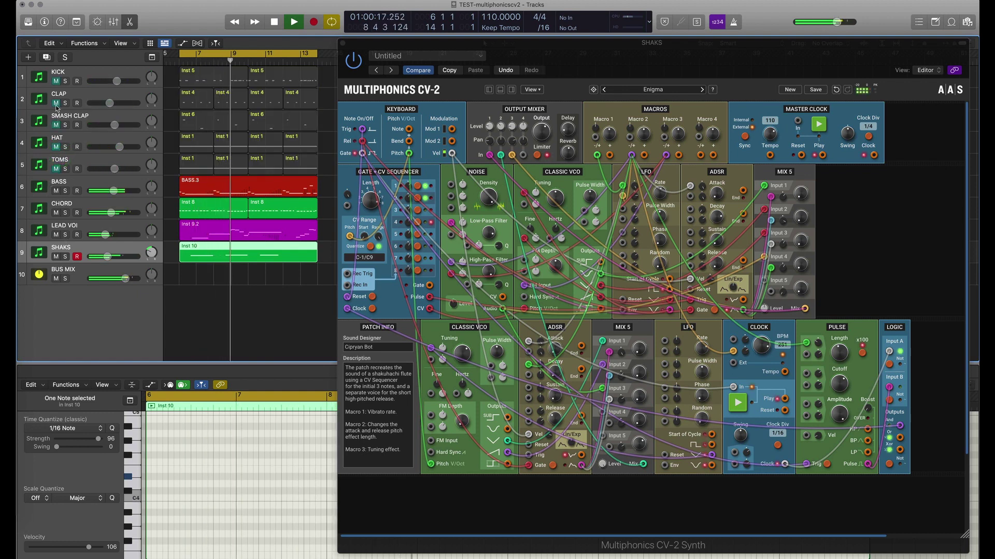
click(56, 191)
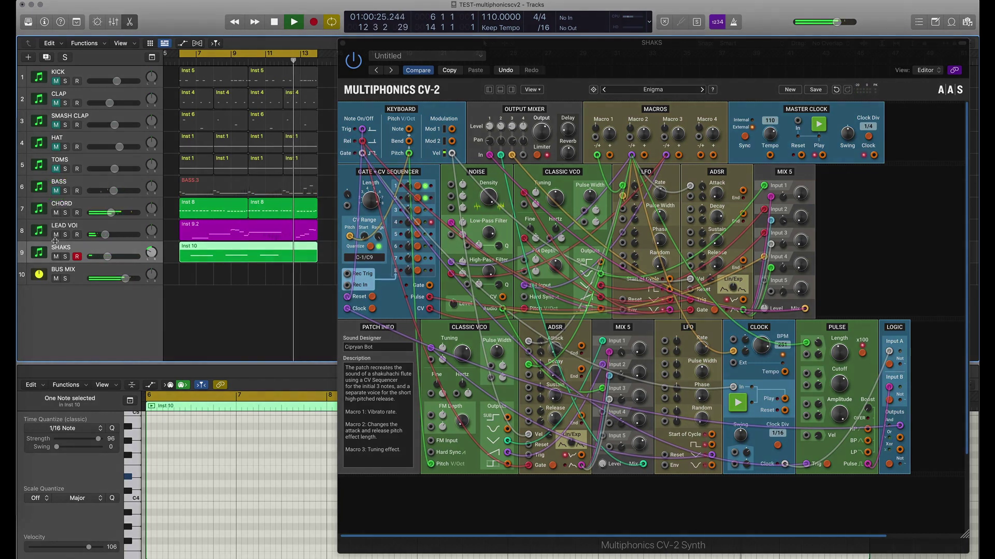